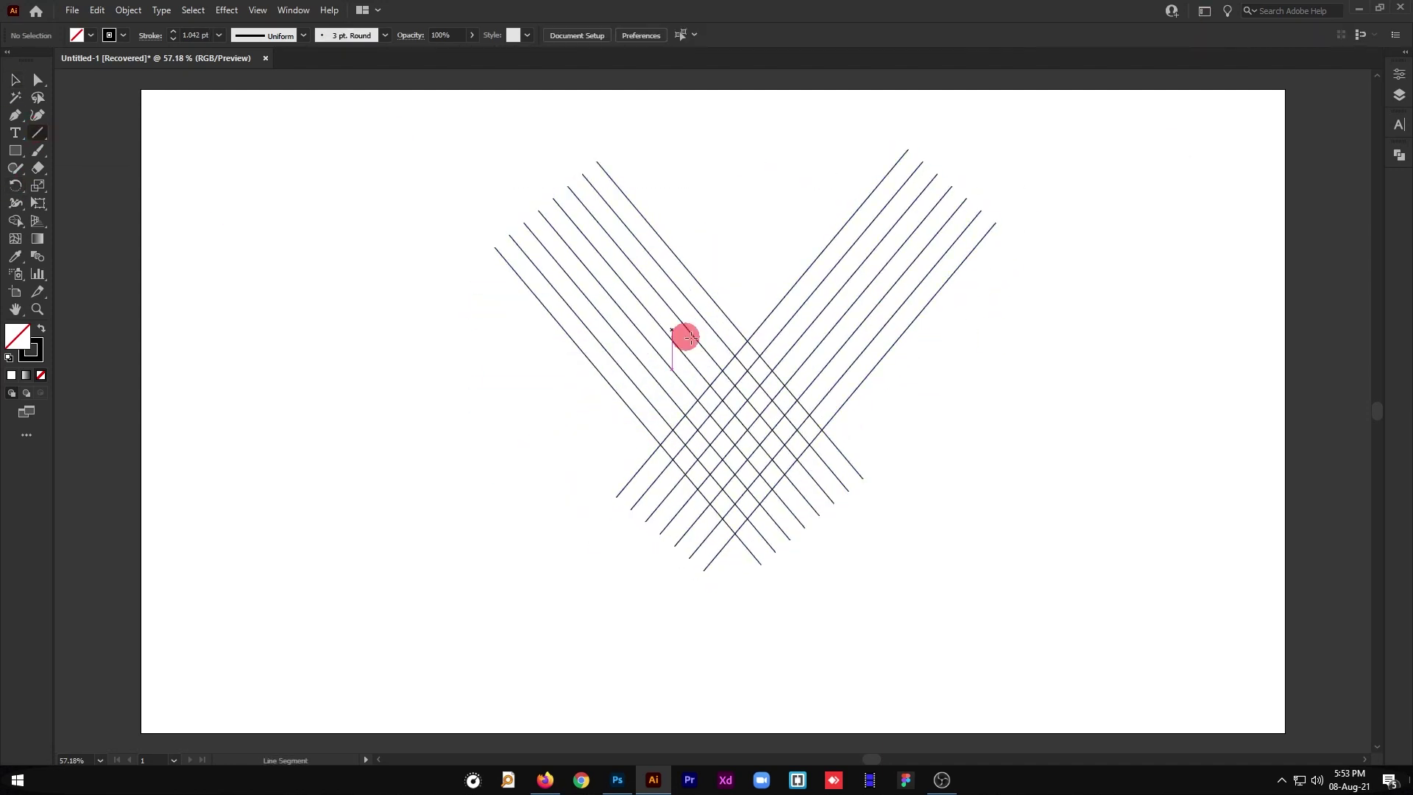
Step: Preview adding two horizontal lines across the V and filling a W stroke blue
{"action": "left_click_drag", "start_coordinate": [699, 337], "coordinate": [851, 334]}
{"action": "key", "text": "ctrl+plus"}
{"action": "left_click_drag", "start_coordinate": [510, 314], "coordinate": [672, 315]}
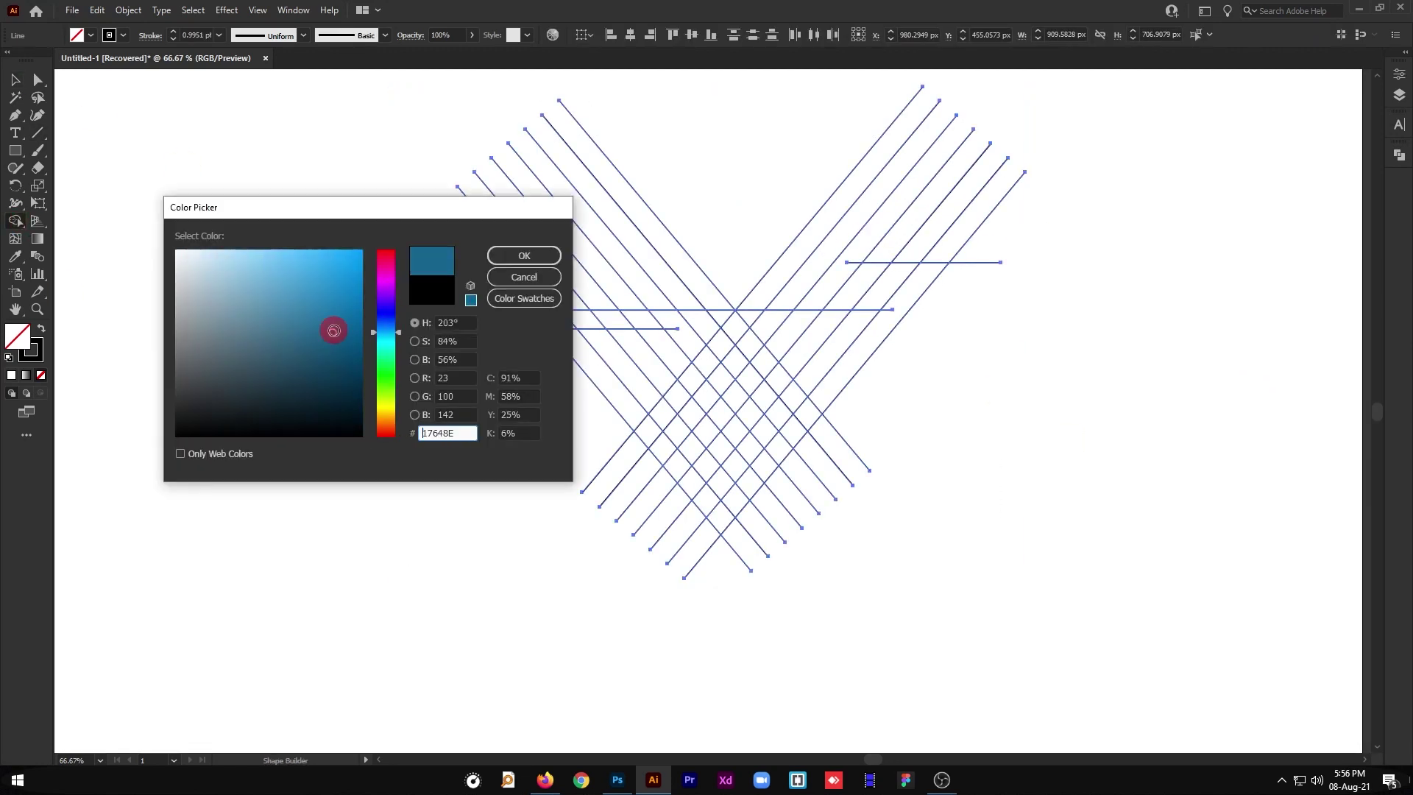
{"action": "left_click", "coordinate": [524, 256]}
{"action": "left_click_drag", "start_coordinate": [552, 315], "coordinate": [819, 265]}
Step: Move the blue W piece into place and bring up the export settings
{"action": "left_click_drag", "start_coordinate": [772, 442], "coordinate": [873, 328]}
{"action": "key", "text": "ctrl+minus"}
{"action": "key", "text": "v"}
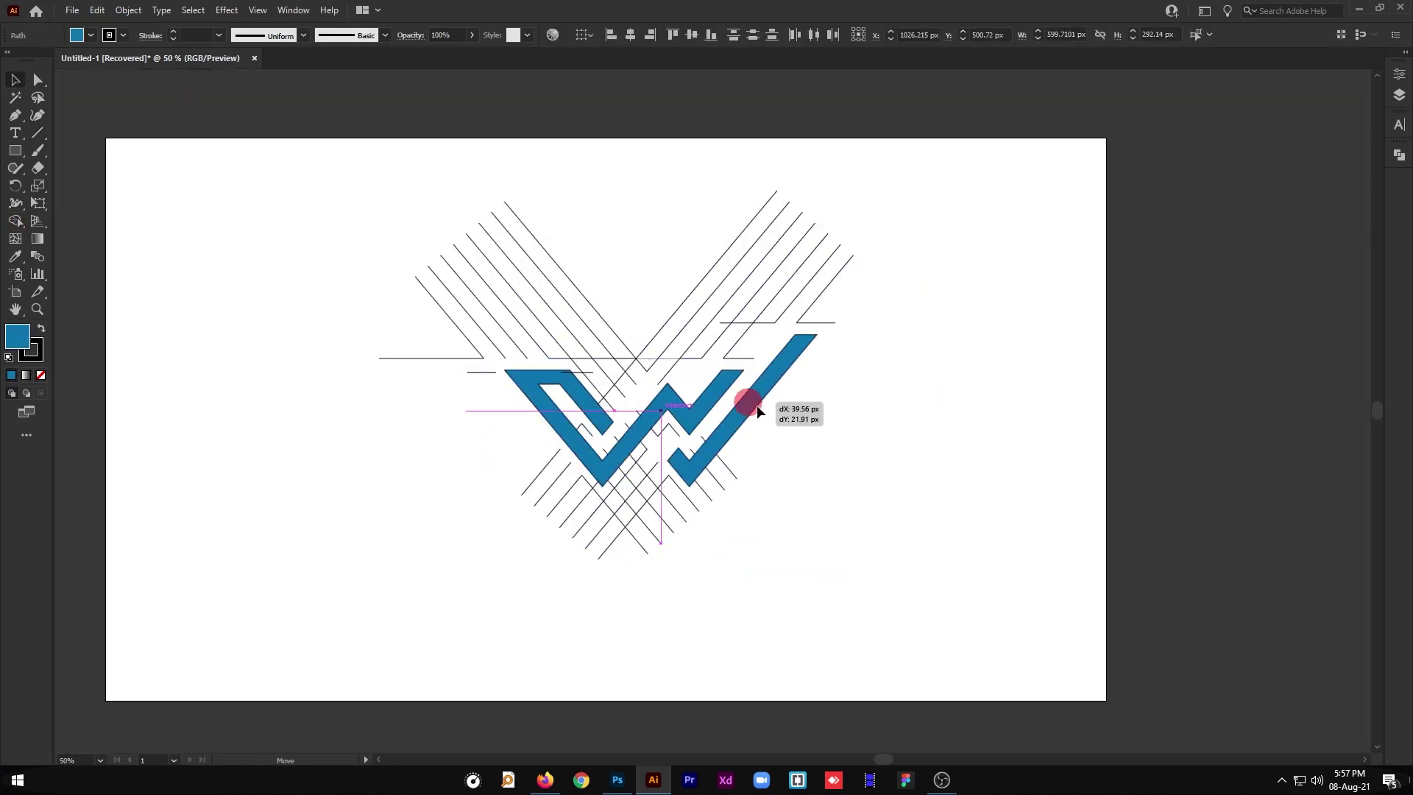
{"action": "left_click", "coordinate": [73, 10]}
{"action": "left_click", "coordinate": [351, 294]}
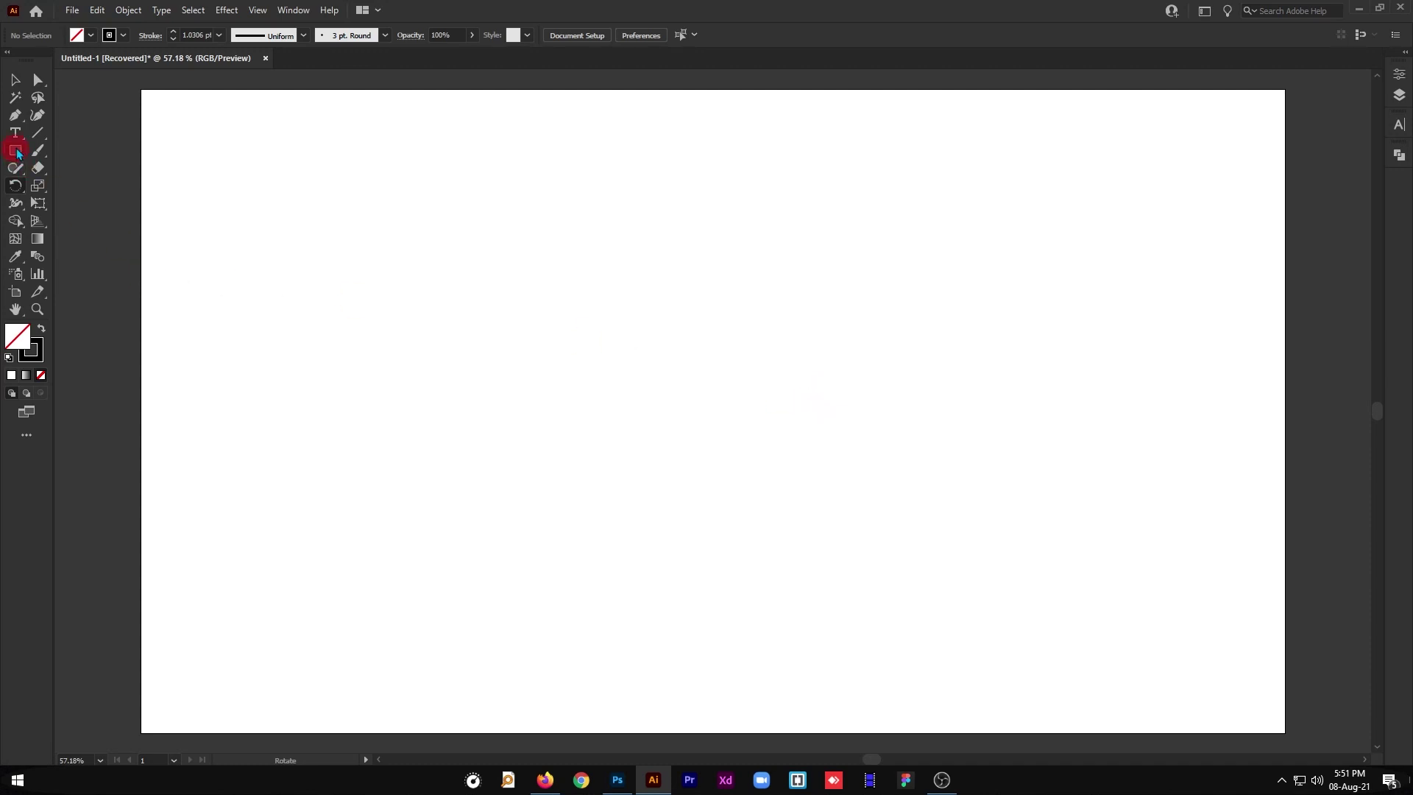
Step: Draw a horizontal line across the artboard and move it higher
{"action": "left_click", "coordinate": [37, 134]}
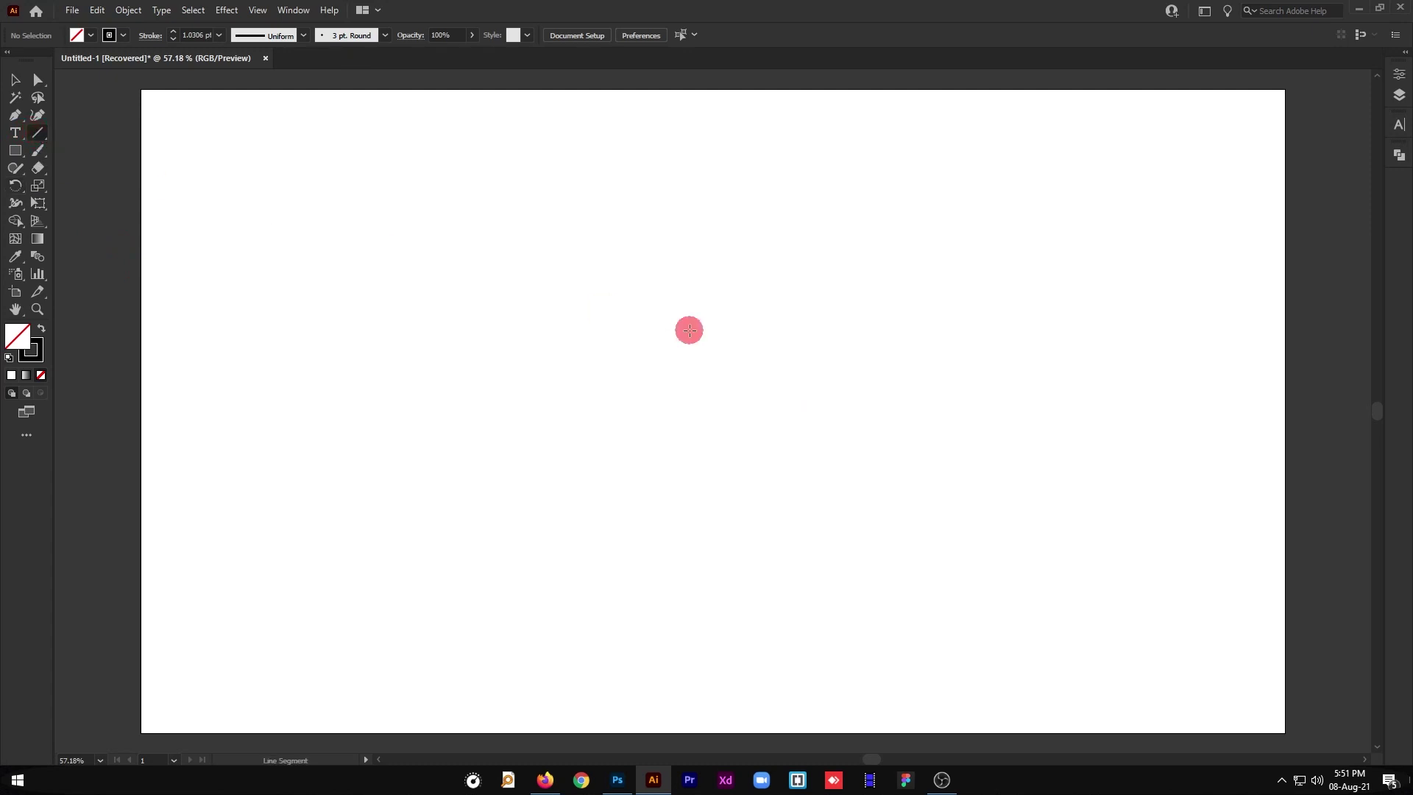
{"action": "left_click_drag", "start_coordinate": [497, 316], "coordinate": [880, 326]}
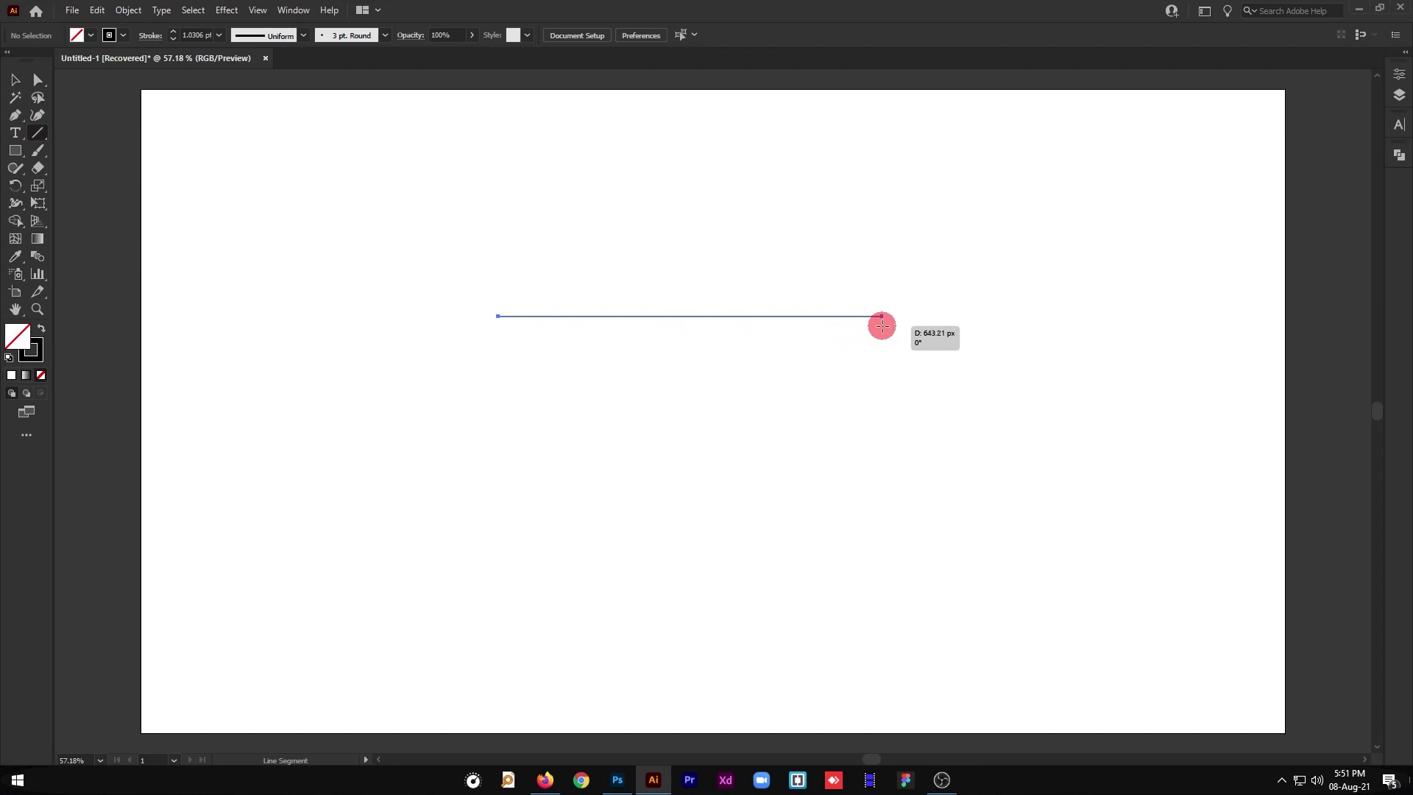
{"action": "left_click_drag", "start_coordinate": [879, 326], "coordinate": [886, 324]}
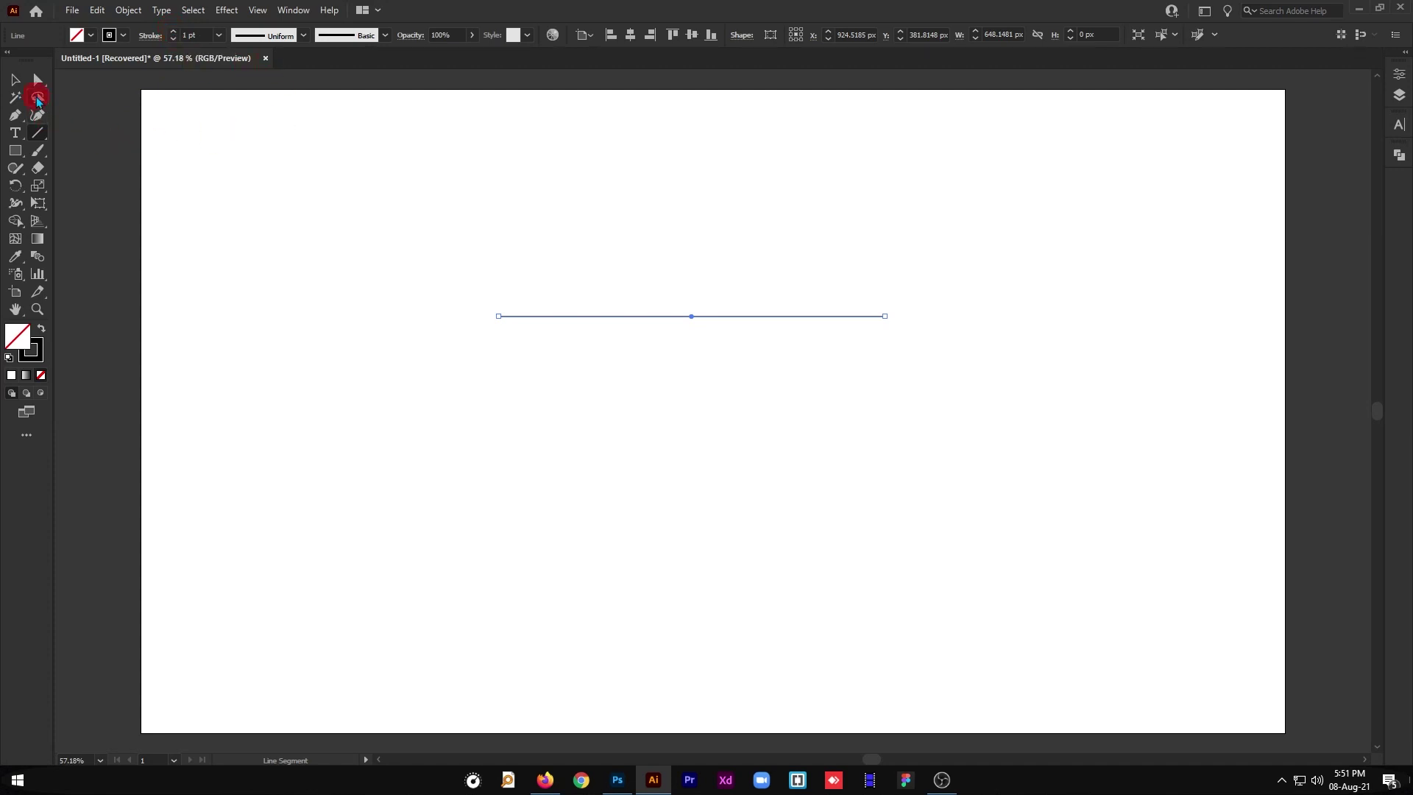
{"action": "left_click", "coordinate": [16, 79]}
{"action": "left_click", "coordinate": [643, 196]}
{"action": "mouse_move", "coordinate": [692, 319]}
{"action": "left_mouse_down"}
{"action": "mouse_move", "coordinate": [661, 263]}
{"action": "mouse_move", "coordinate": [674, 262]}
{"action": "left_mouse_up"}
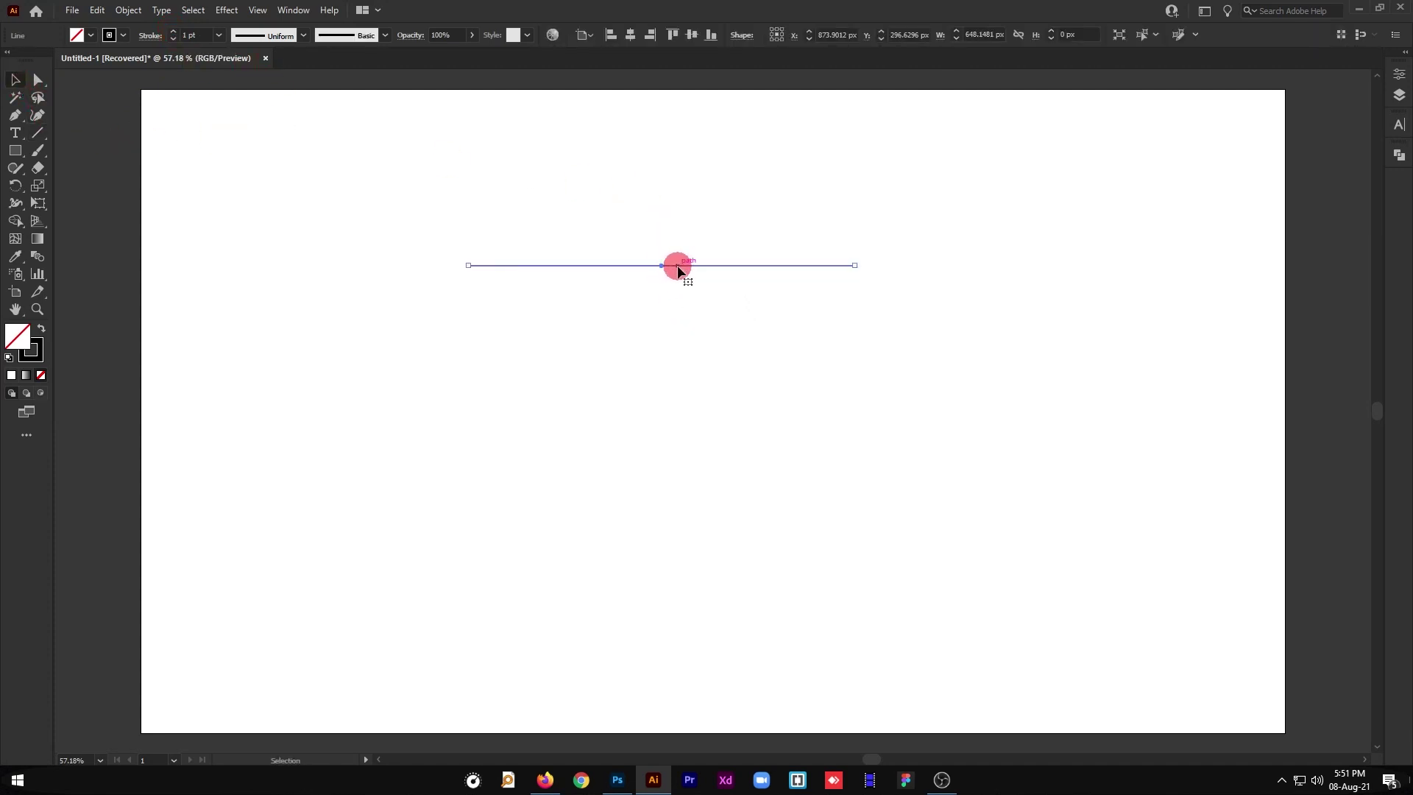
Step: Alt-drag a copy just below and repeat with Ctrl+D for eight evenly spaced lines
{"action": "left_click_drag", "start_coordinate": [677, 264], "coordinate": [679, 291]}
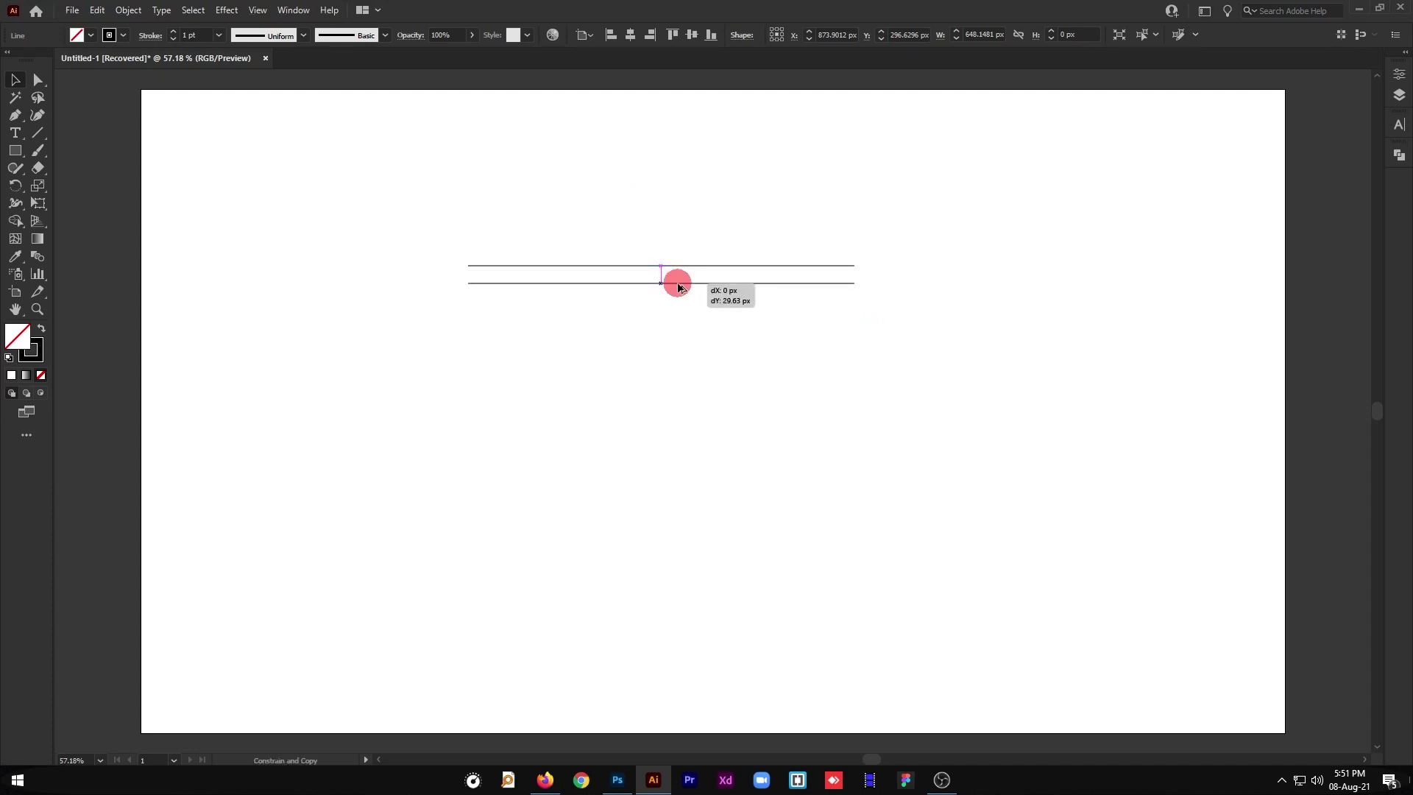
{"action": "left_click_drag", "start_coordinate": [679, 291], "coordinate": [681, 287]}
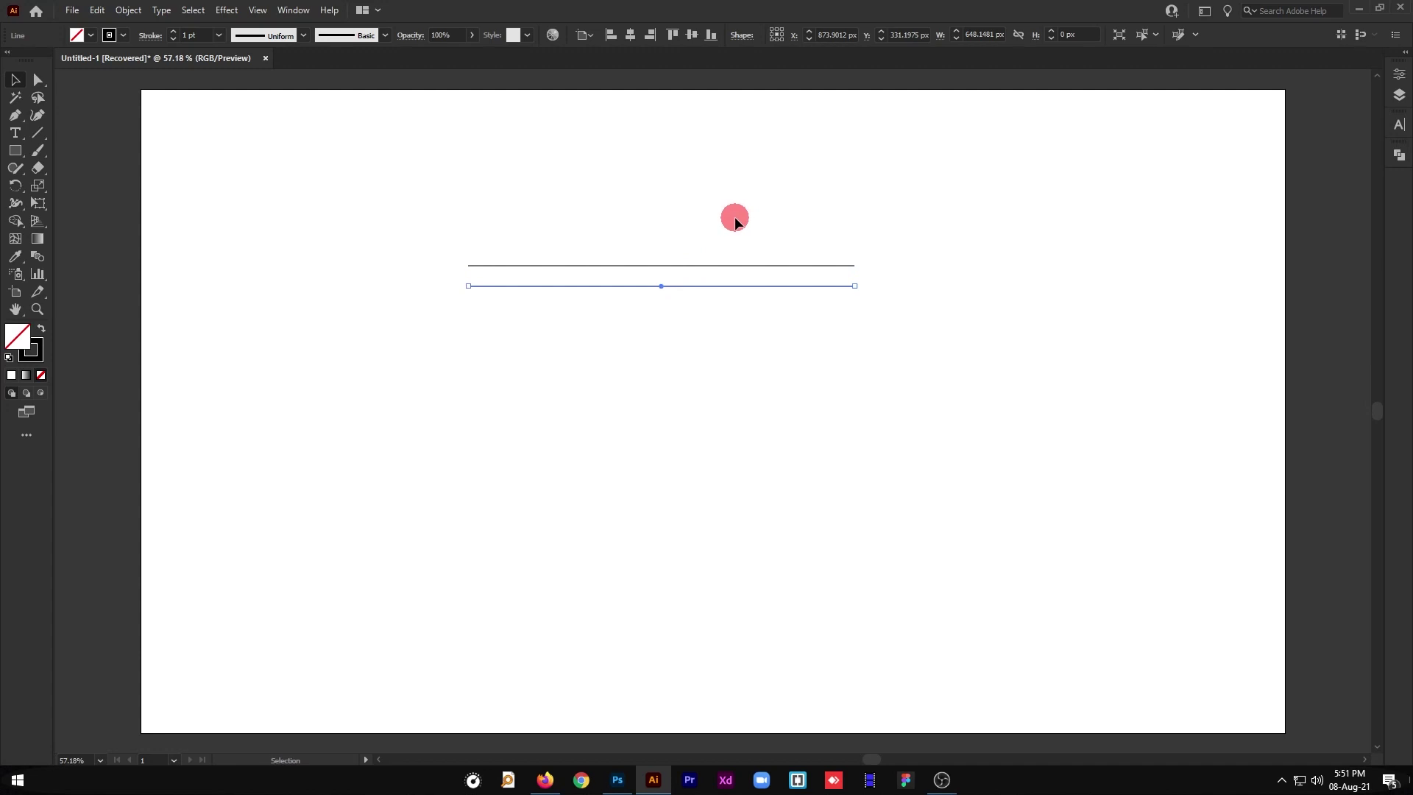
{"action": "key", "text": "ctrl"}
{"action": "key", "text": "ctrl+d"}
{"action": "key", "text": "ctrl+d"}
{"action": "key", "text": "ctrl+d"}
{"action": "key", "text": "ctrl+d"}
{"action": "key", "text": "ctrl+d"}
{"action": "key", "text": "ctrl+d"}
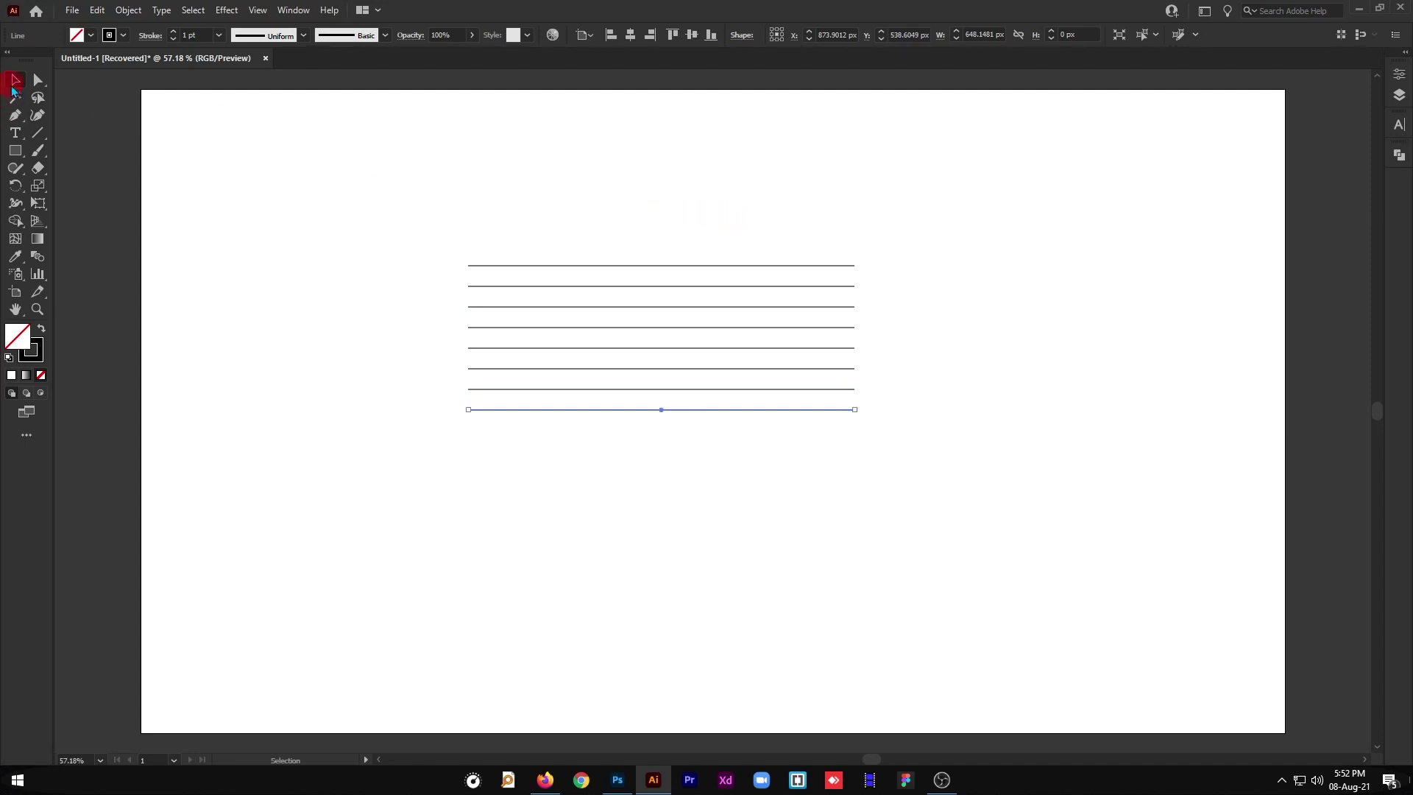
{"action": "left_click", "coordinate": [543, 162]}
Step: Select all eight lines, reposition them and scale the stack to about 695 × 223 px
{"action": "left_click_drag", "start_coordinate": [728, 254], "coordinate": [807, 491]}
{"action": "left_click_drag", "start_coordinate": [747, 335], "coordinate": [752, 359]}
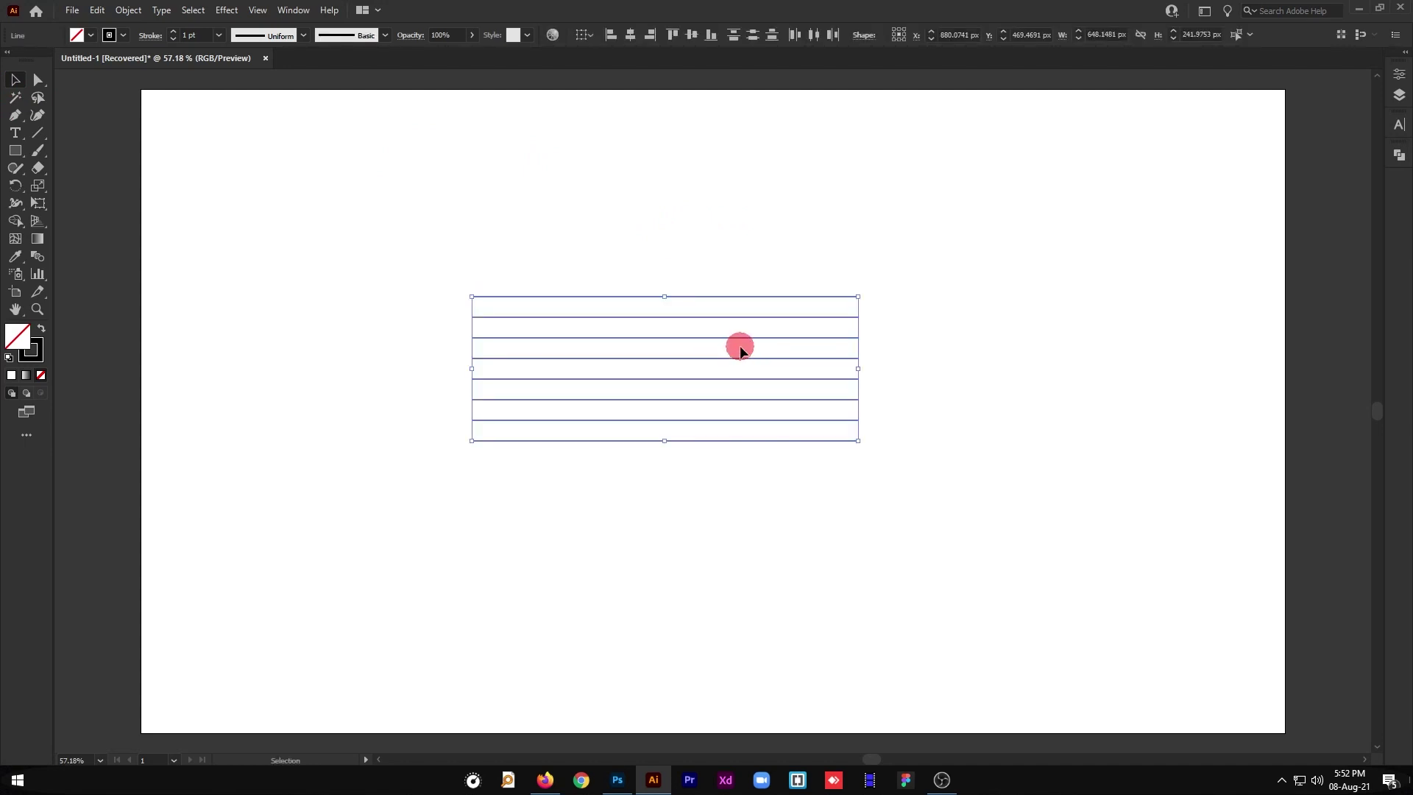
{"action": "left_click_drag", "start_coordinate": [665, 440], "coordinate": [664, 431]}
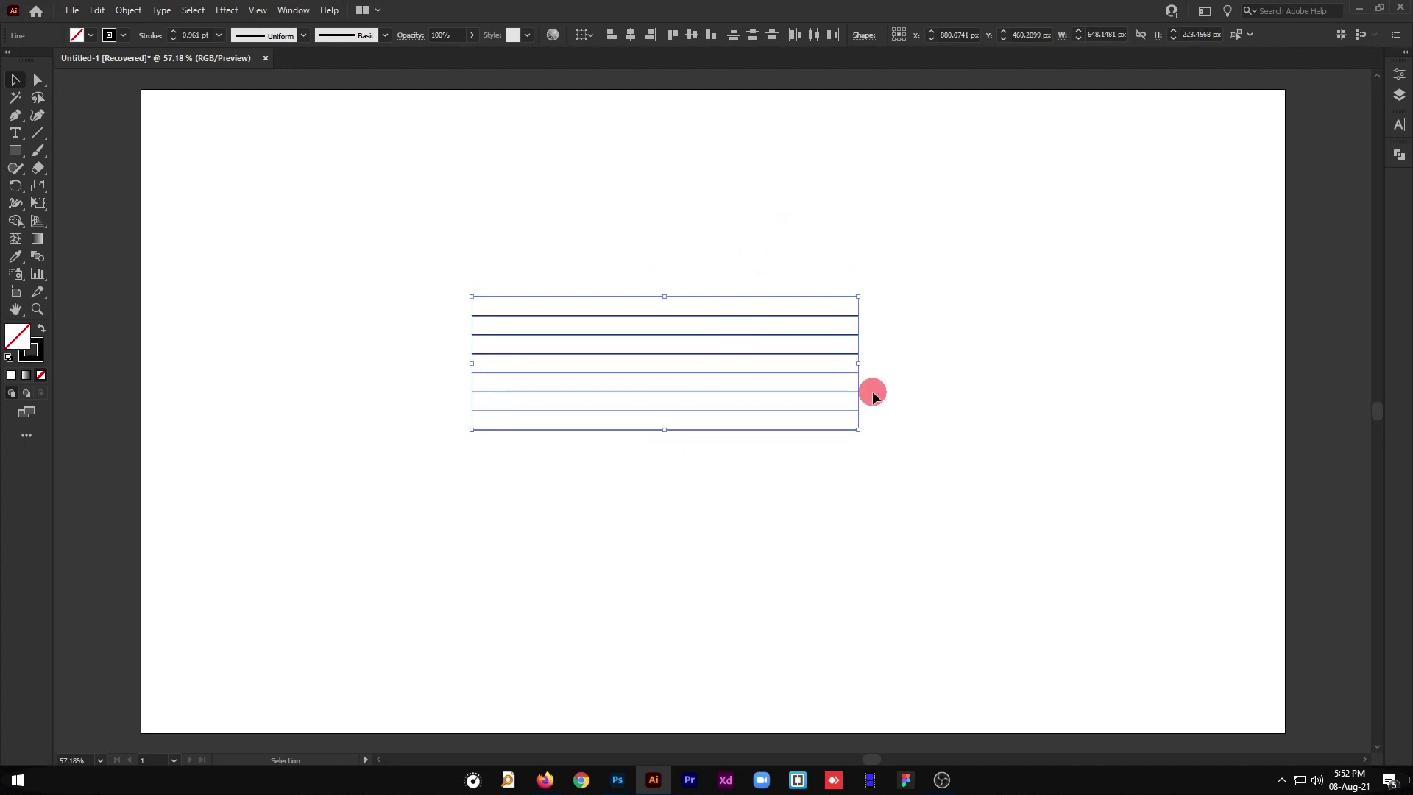
{"action": "left_click_drag", "start_coordinate": [860, 364], "coordinate": [886, 364]}
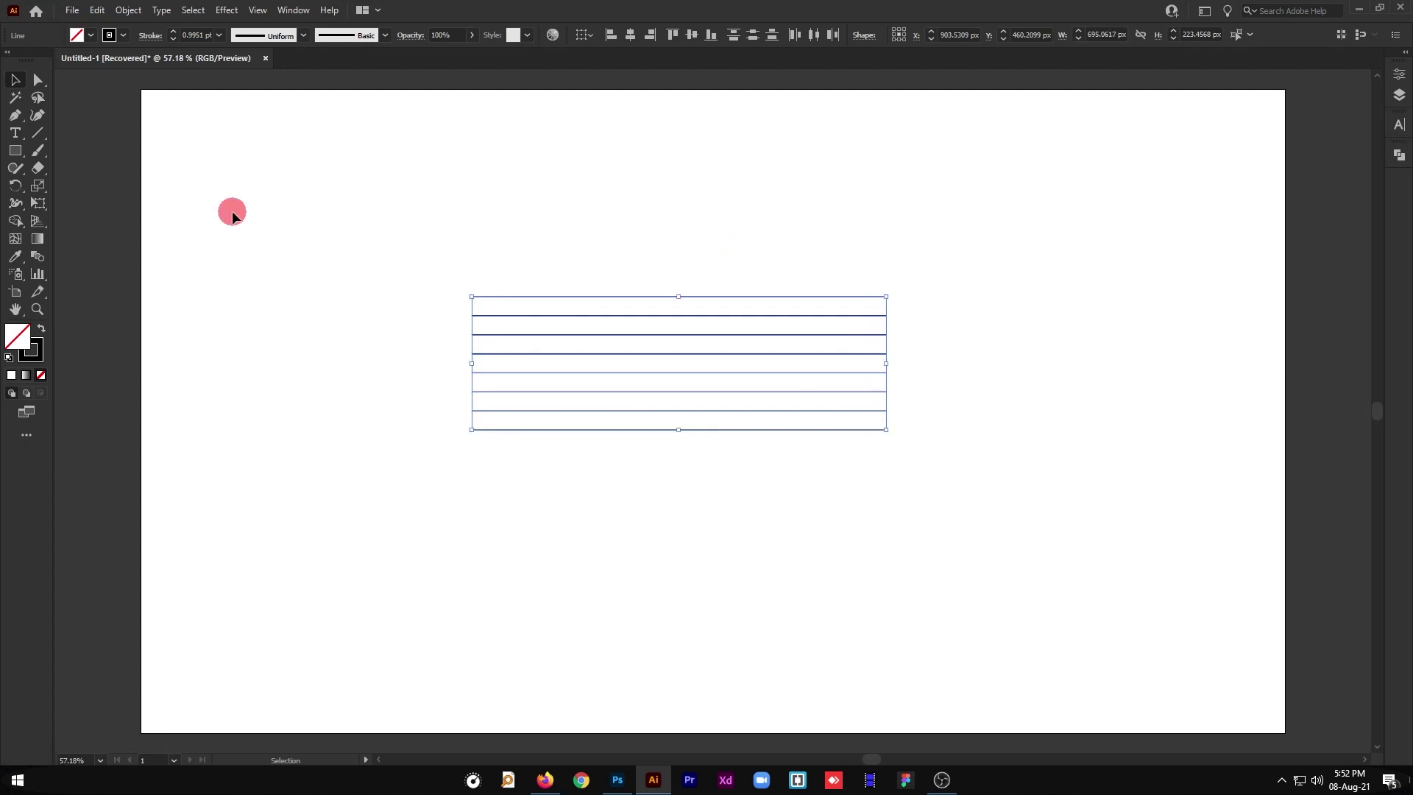
{"action": "double_click", "coordinate": [15, 188]}
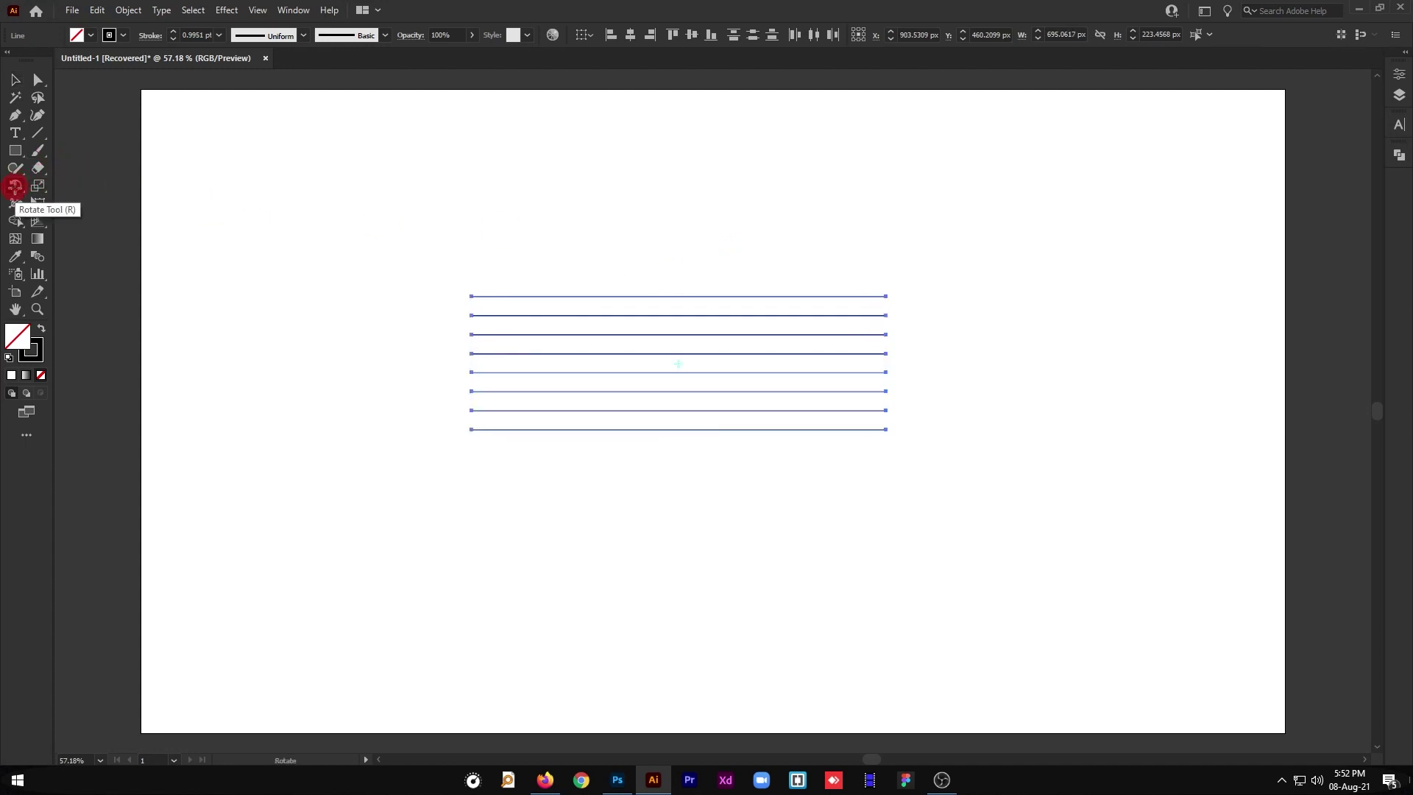
Step: Make a copy of the lines rotated by -50° in the Rotate dialog
{"action": "left_click_drag", "start_coordinate": [799, 206], "coordinate": [978, 188]}
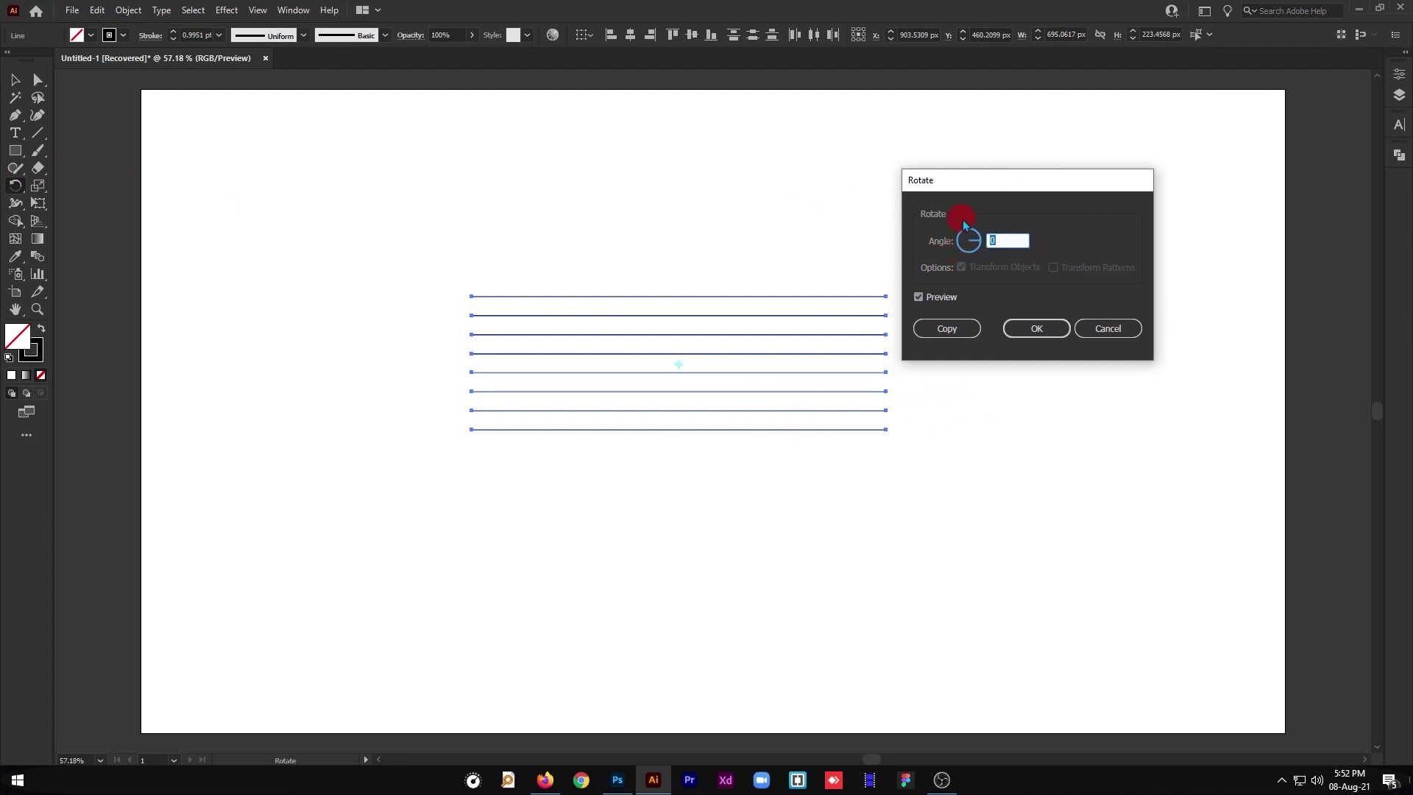
{"action": "type", "text": "50"}
{"action": "left_click", "coordinate": [939, 299]}
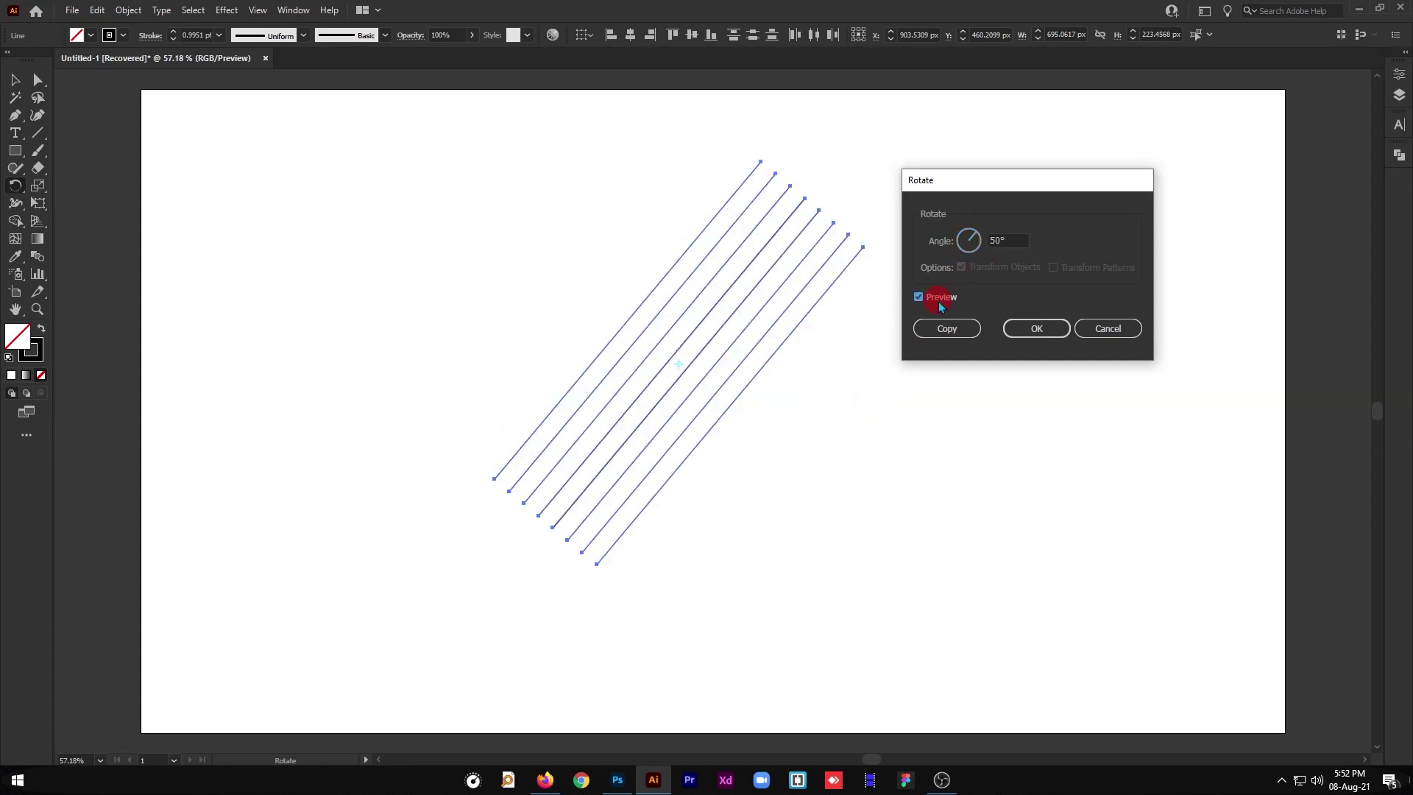
{"action": "left_click", "coordinate": [995, 240]}
{"action": "type", "text": "-"}
{"action": "left_click", "coordinate": [947, 298]}
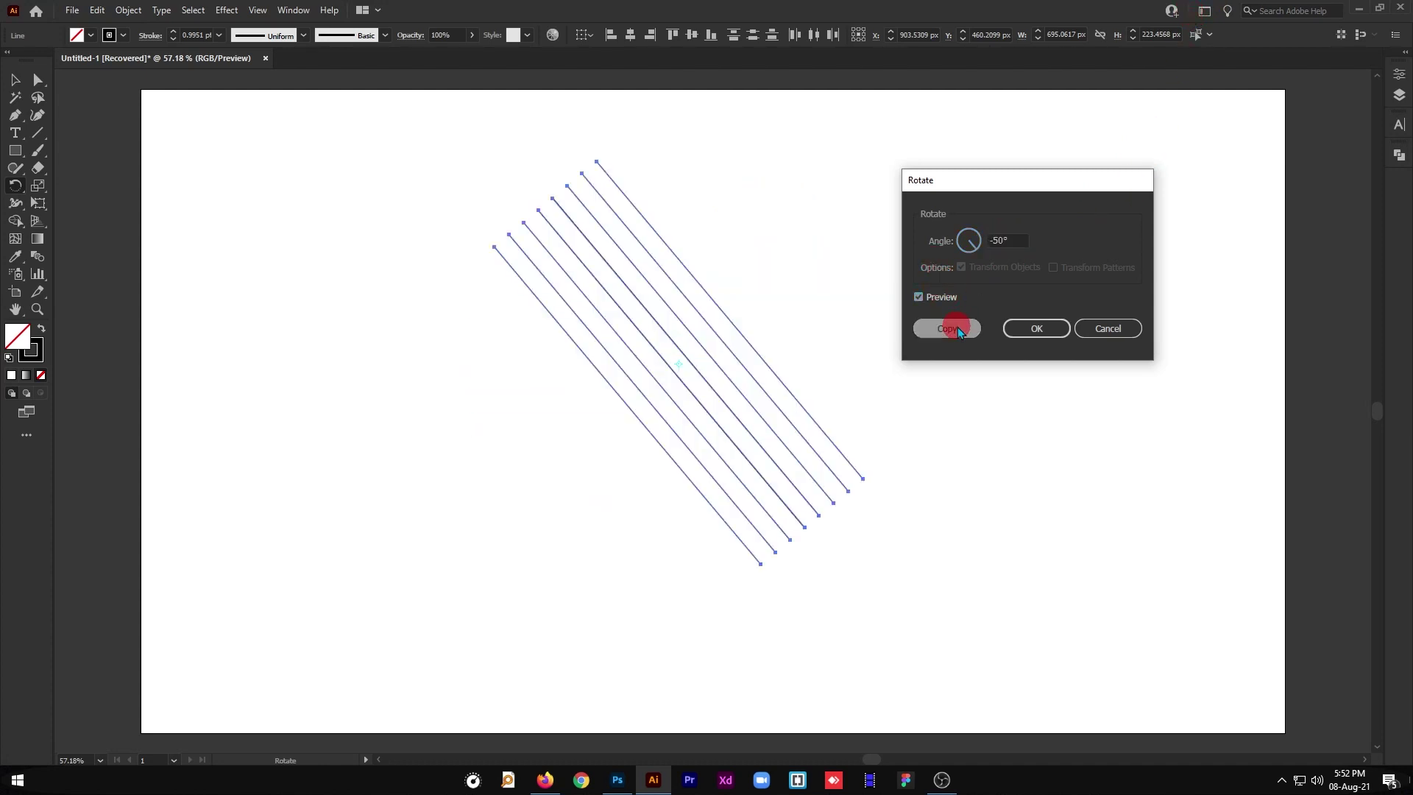
{"action": "left_click", "coordinate": [947, 329]}
Step: Reselect only the original horizontal lines with the Selection tool
{"action": "left_click", "coordinate": [12, 85]}
{"action": "left_click", "coordinate": [941, 265]}
{"action": "left_click_drag", "start_coordinate": [885, 394], "coordinate": [852, 445]}
{"action": "left_click", "coordinate": [945, 352]}
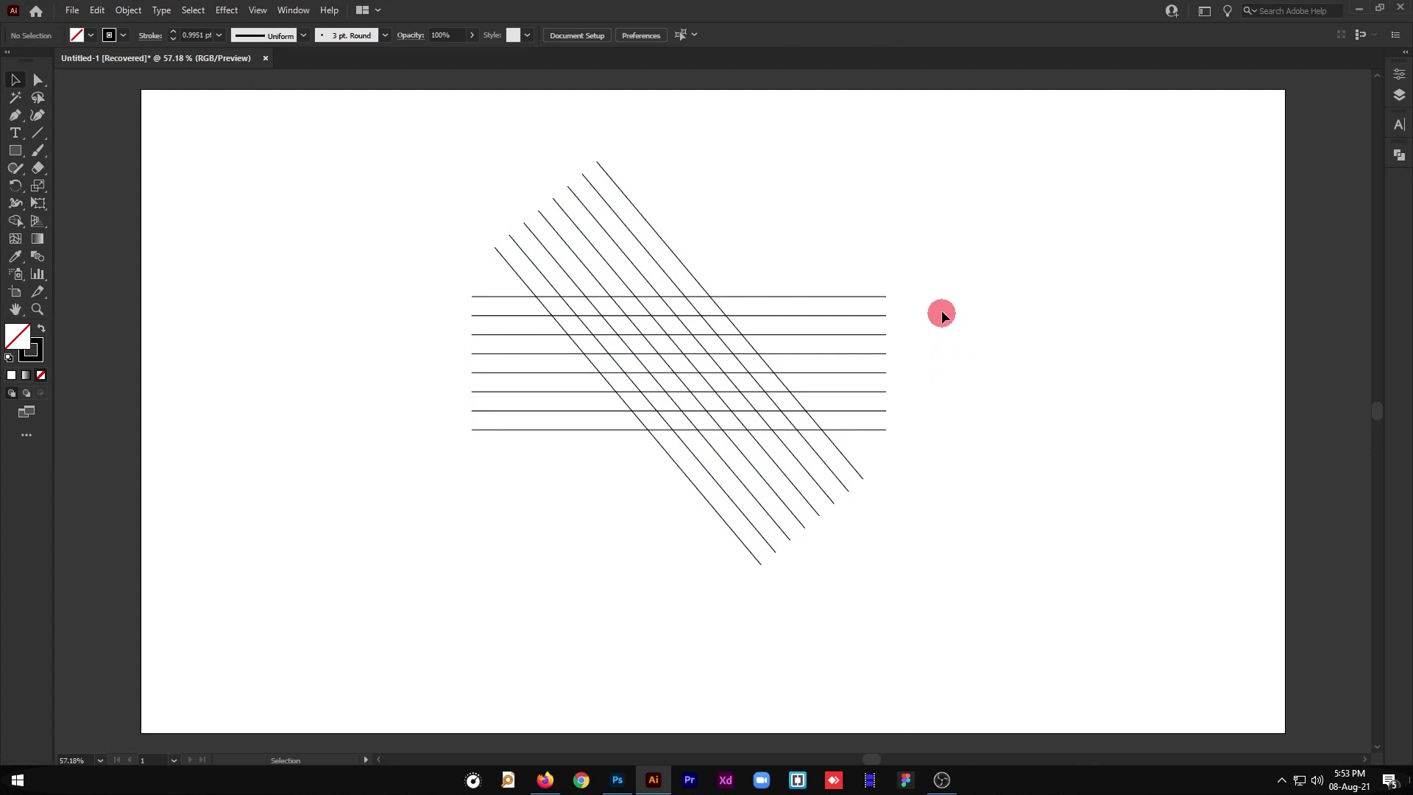
{"action": "left_click_drag", "start_coordinate": [924, 254], "coordinate": [871, 453]}
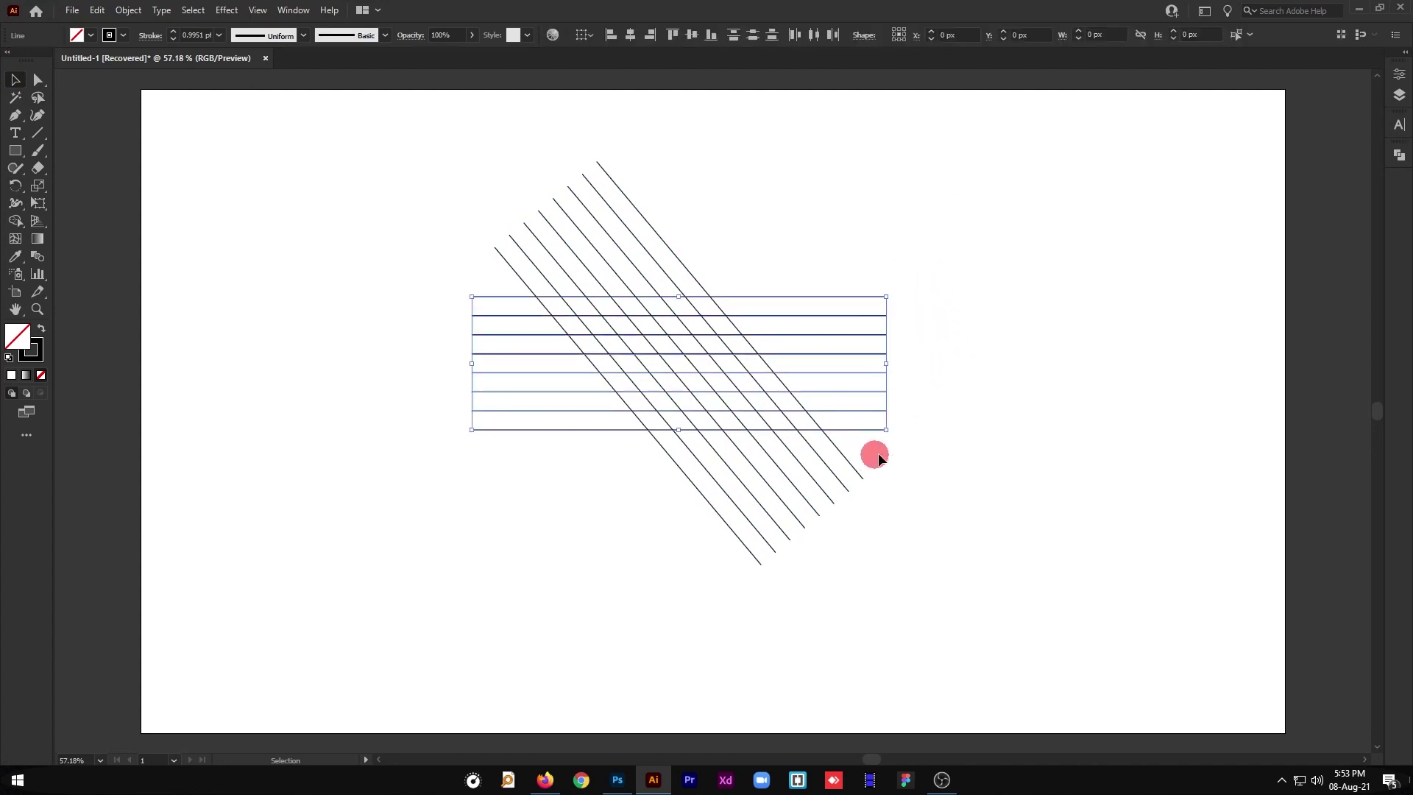
Step: Rotate the horizontal lines by 50° in the Rotate dialog
{"action": "double_click", "coordinate": [15, 186]}
{"action": "left_click", "coordinate": [993, 241]}
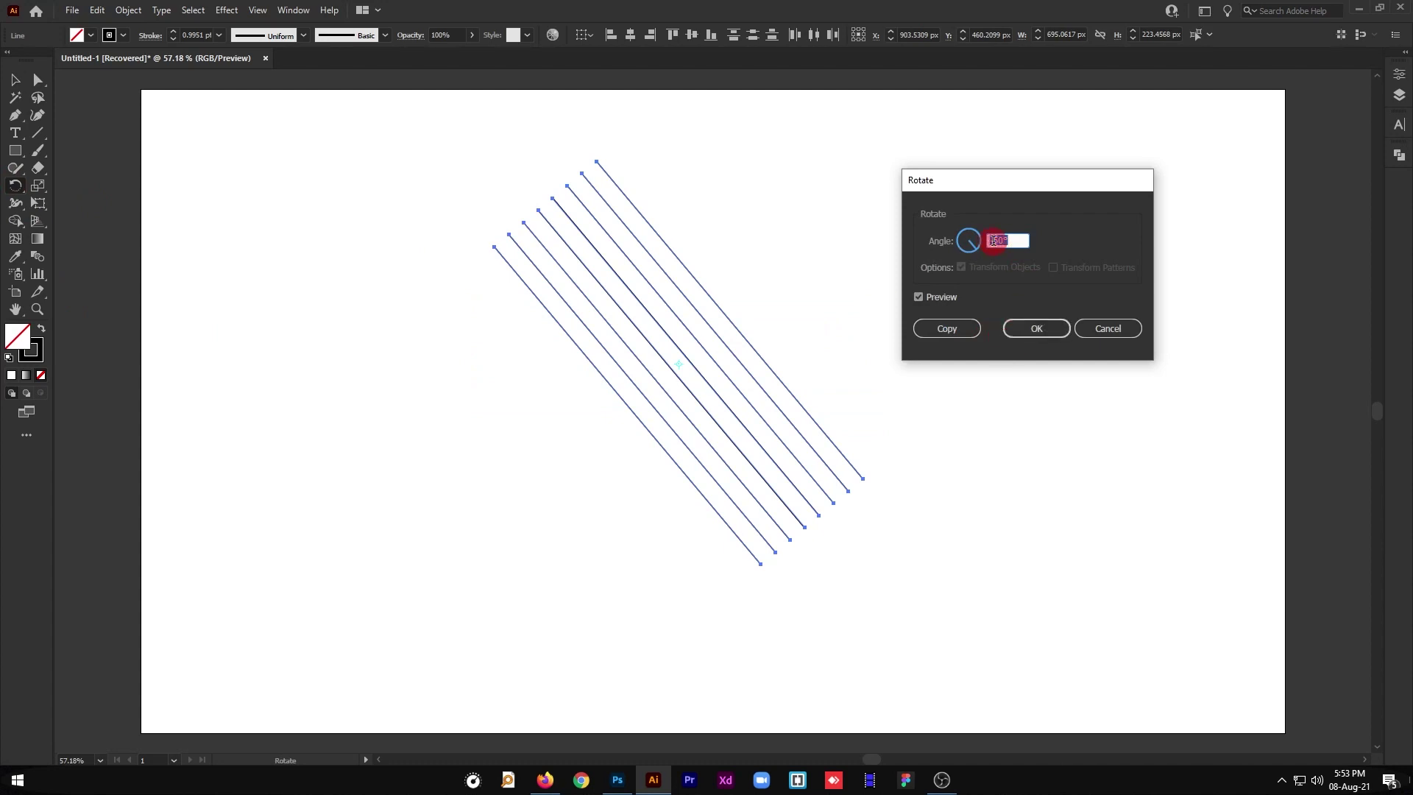
{"action": "key", "text": "Delete"}
{"action": "left_click", "coordinate": [942, 298]}
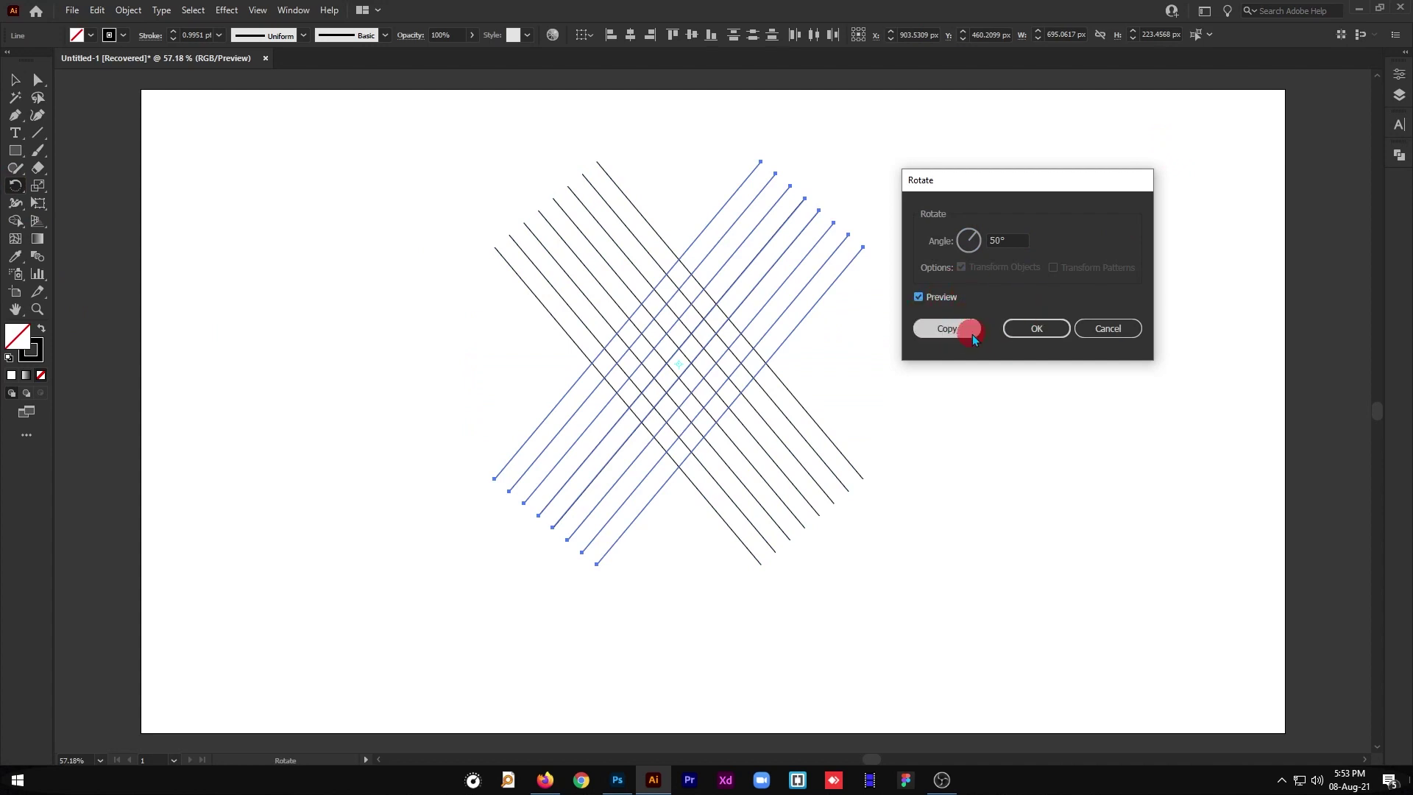
{"action": "left_click", "coordinate": [1010, 328]}
Step: Move the 50° lines right to form the V's right arm and delete the extra rightmost line
{"action": "left_click", "coordinate": [15, 81]}
{"action": "left_click", "coordinate": [695, 206]}
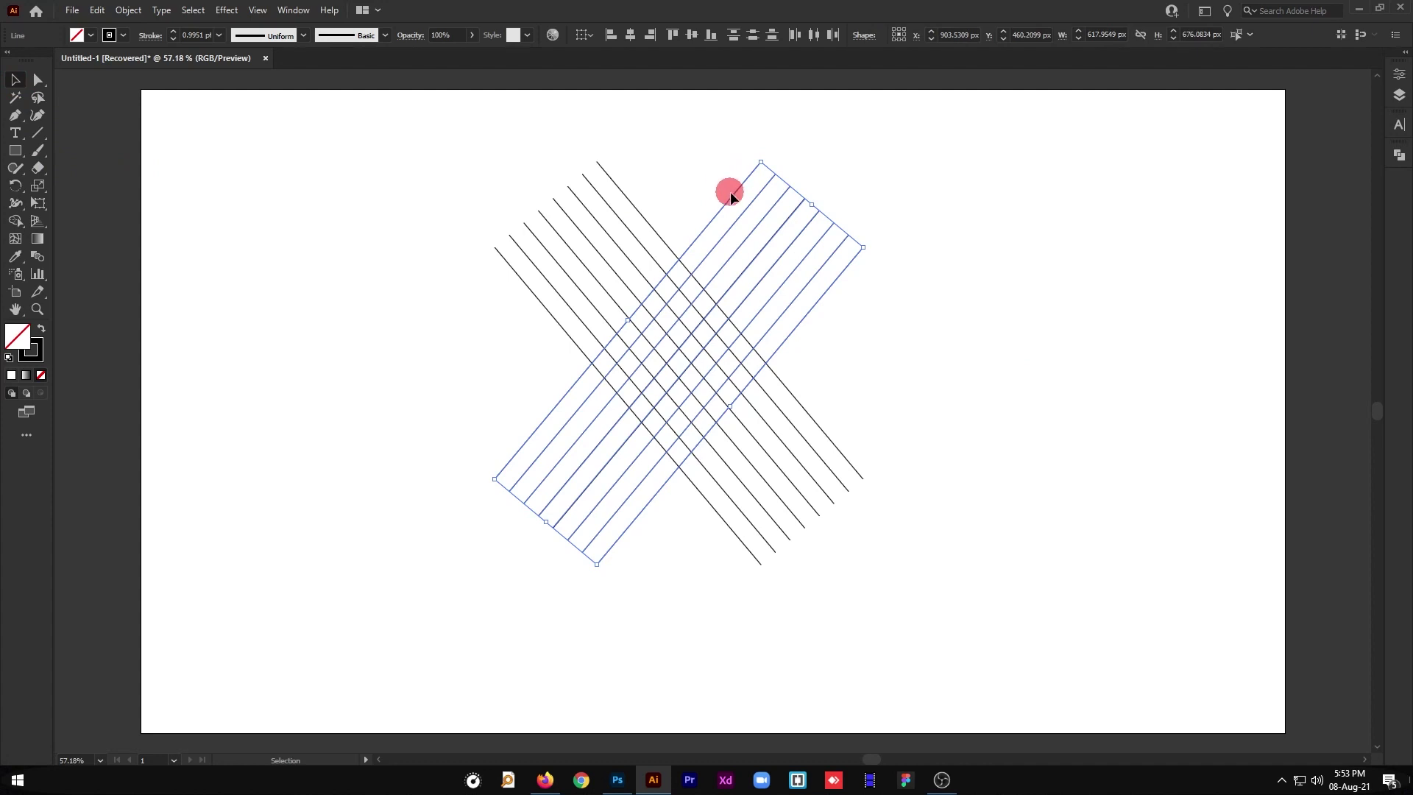
{"action": "left_click_drag", "start_coordinate": [731, 195], "coordinate": [847, 230]}
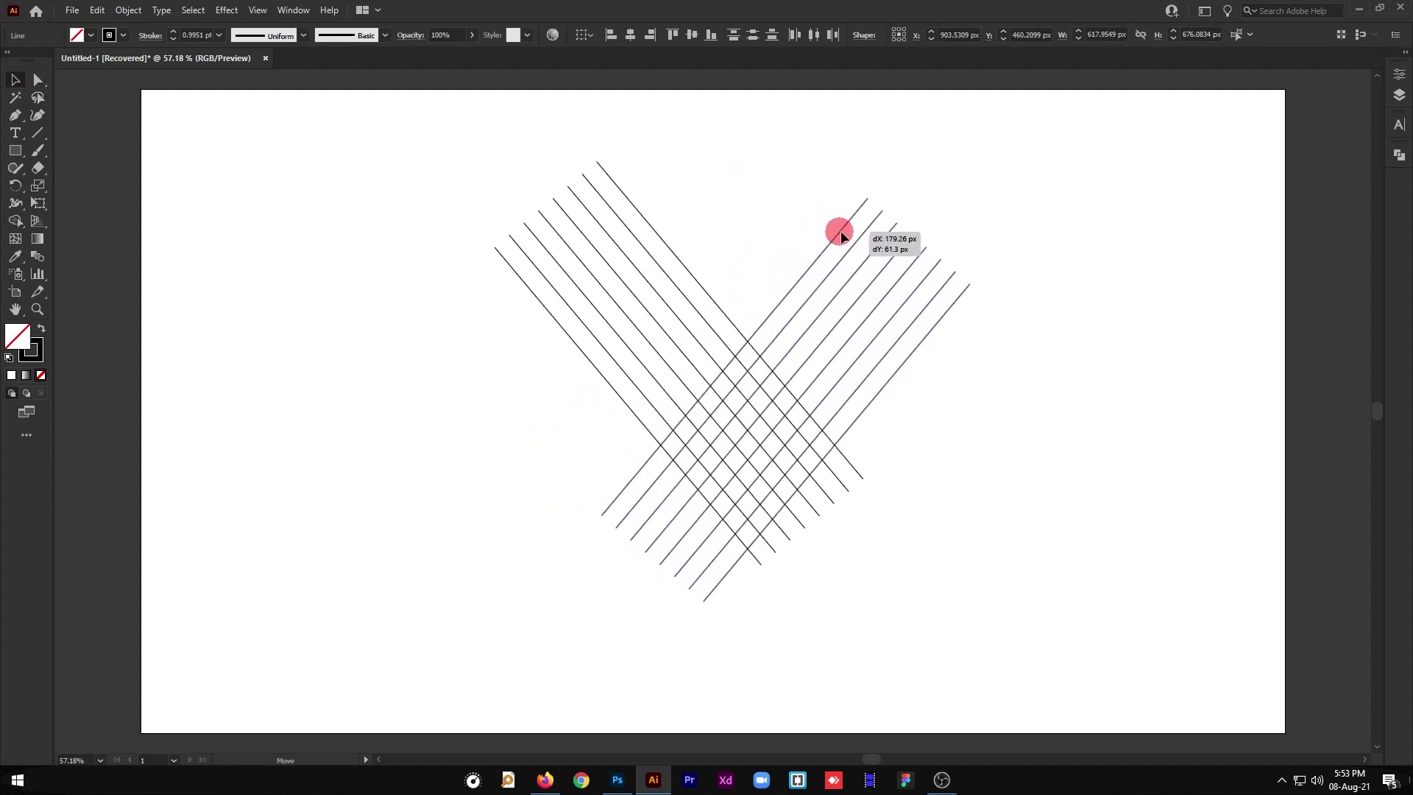
{"action": "left_click_drag", "start_coordinate": [847, 227], "coordinate": [854, 214]}
{"action": "left_click", "coordinate": [990, 299]}
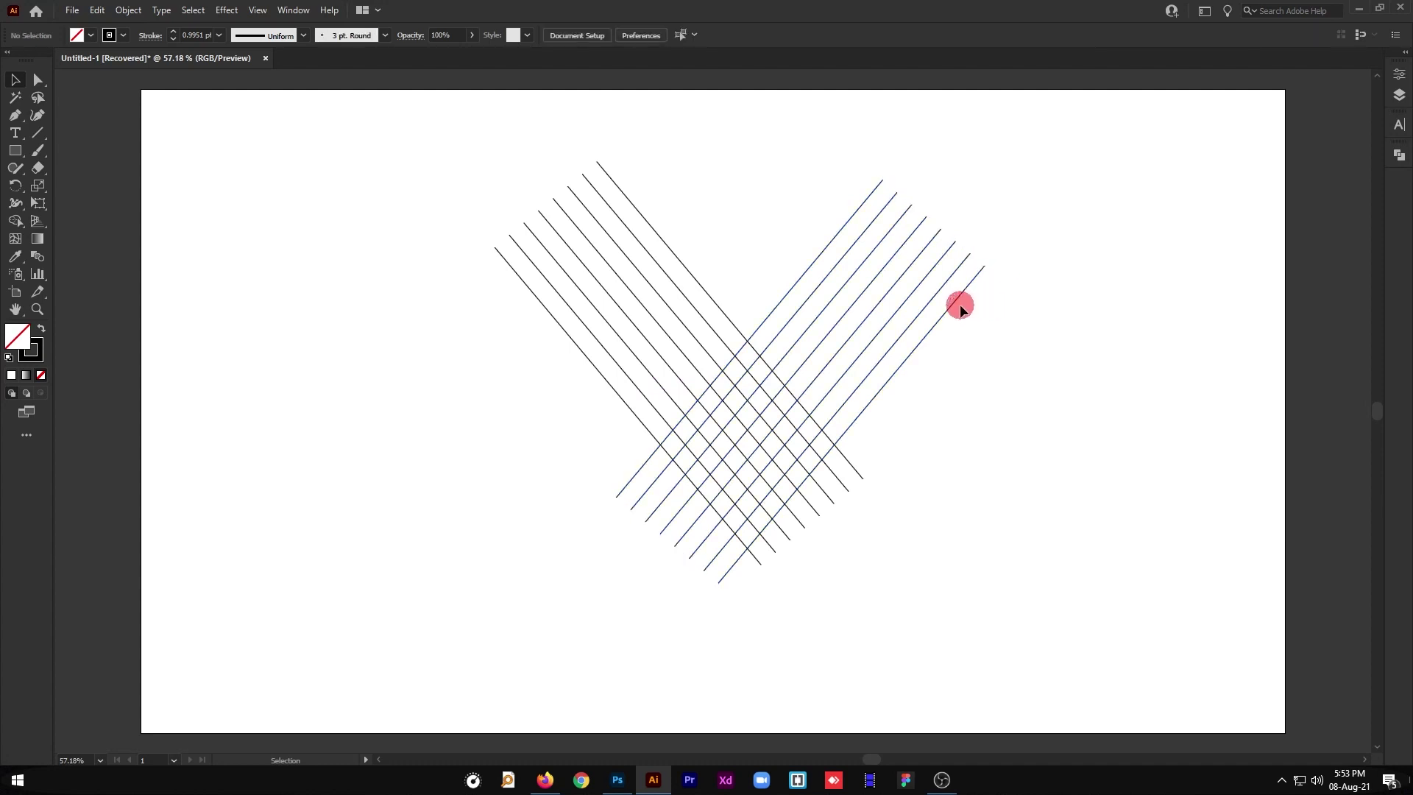
{"action": "left_click", "coordinate": [957, 301]}
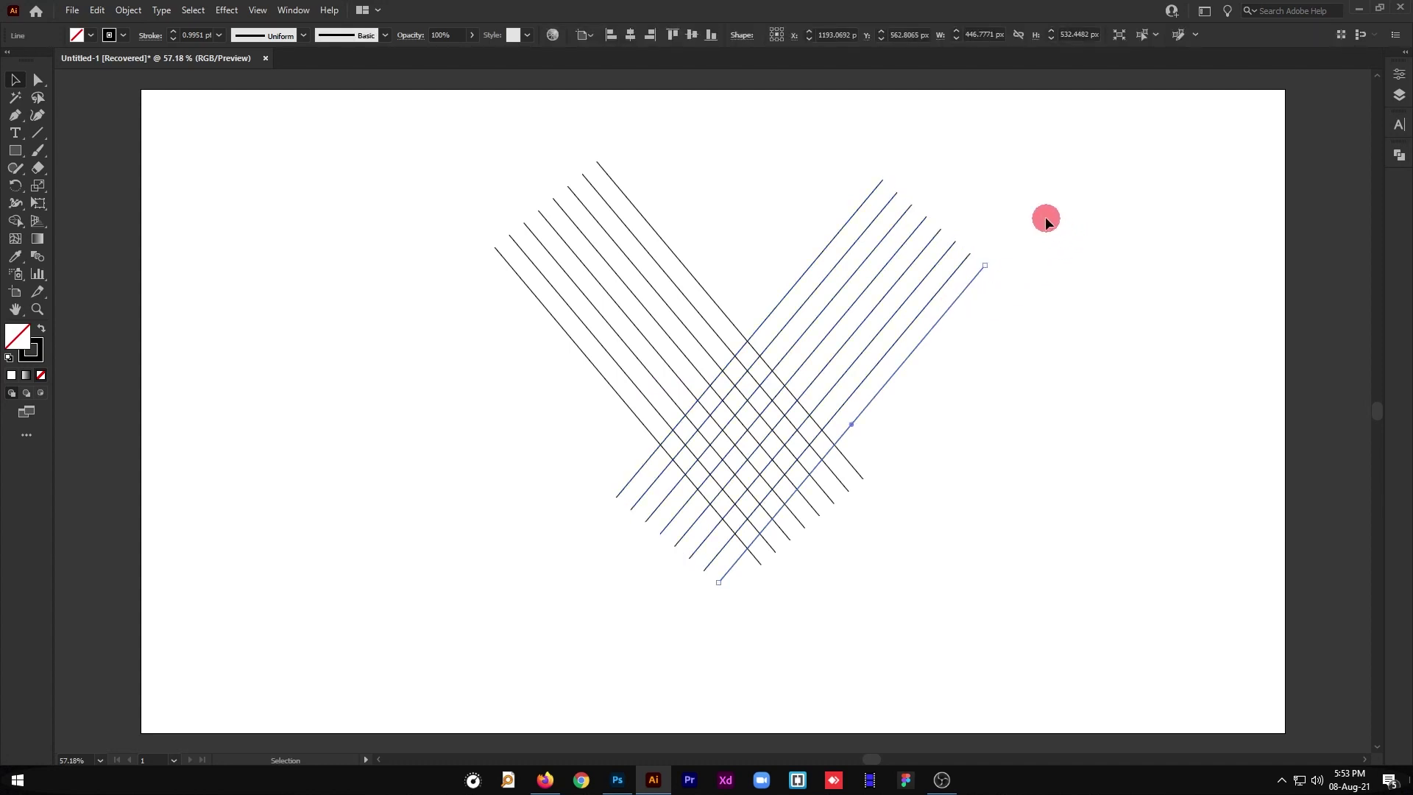
{"action": "key", "text": "Delete"}
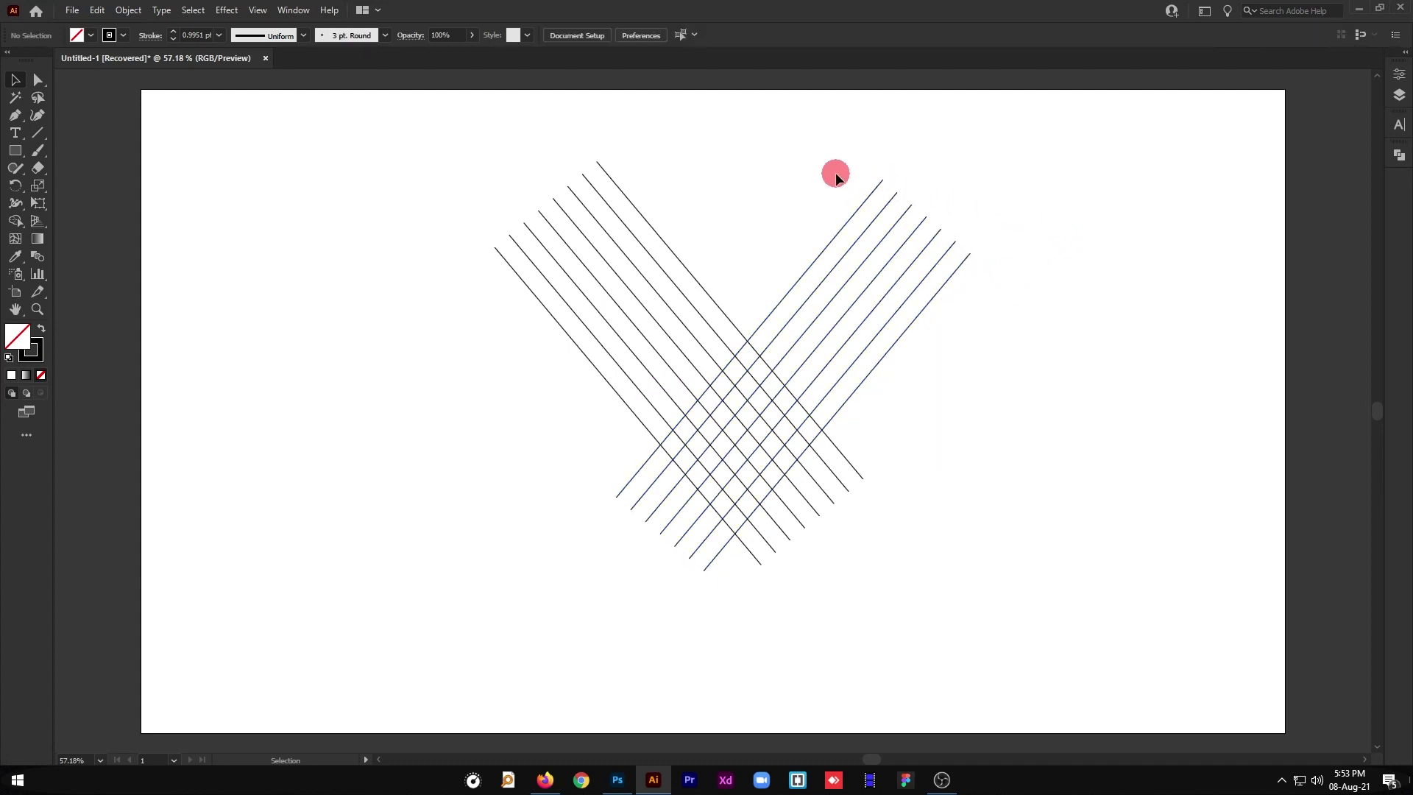
Step: Stretch the right set of diagonal lines slightly longer
{"action": "left_click_drag", "start_coordinate": [689, 190], "coordinate": [501, 371]}
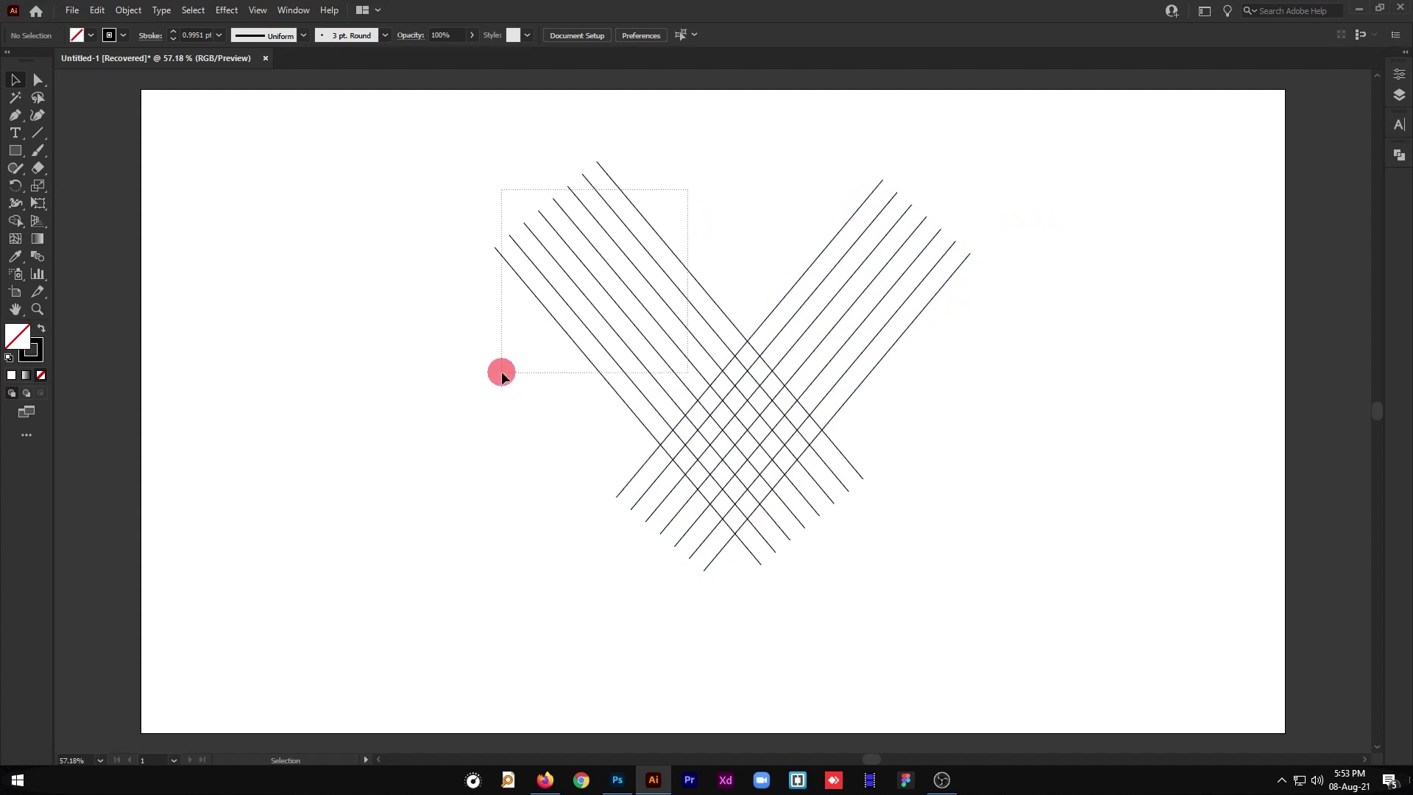
{"action": "left_click_drag", "start_coordinate": [850, 140], "coordinate": [1005, 301]}
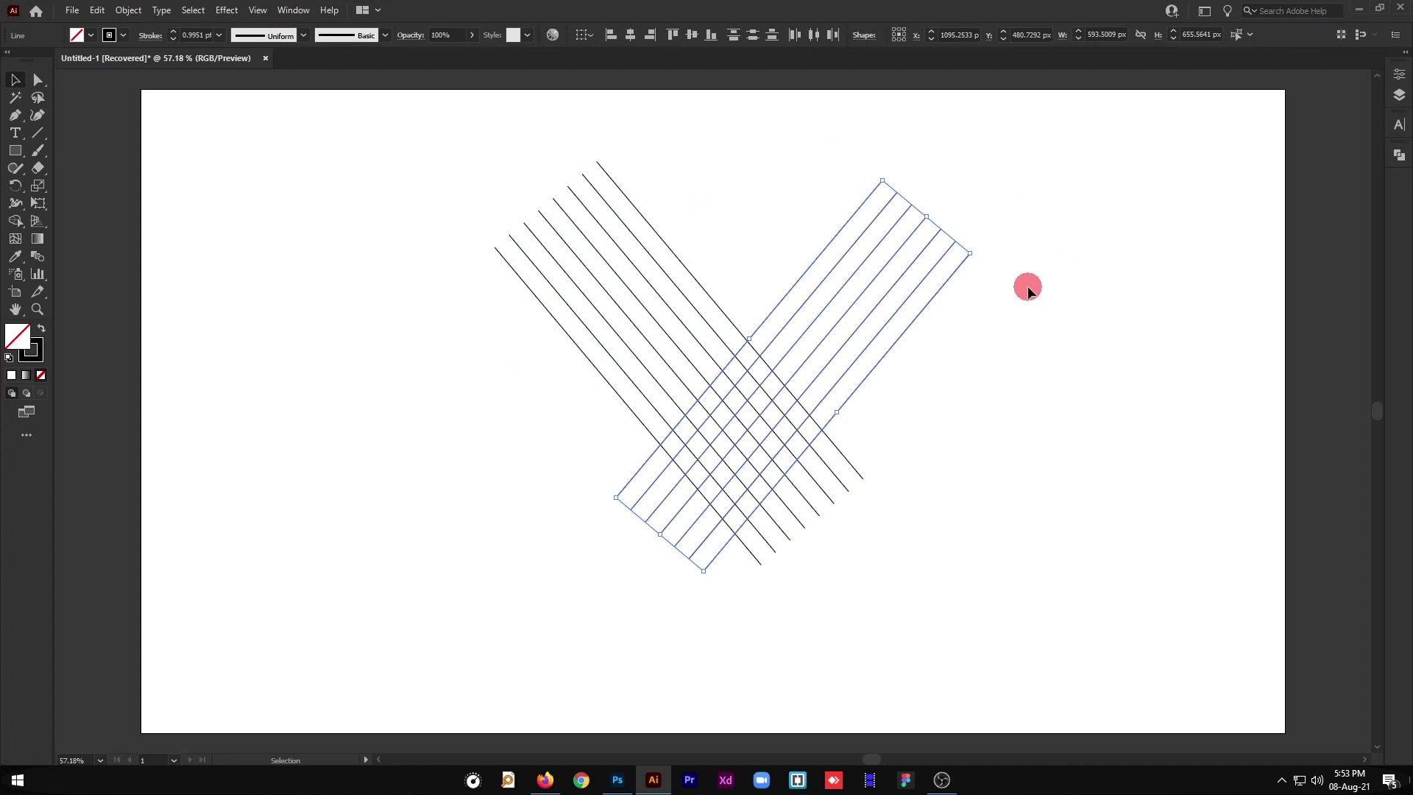
{"action": "left_click_drag", "start_coordinate": [925, 216], "coordinate": [948, 179]}
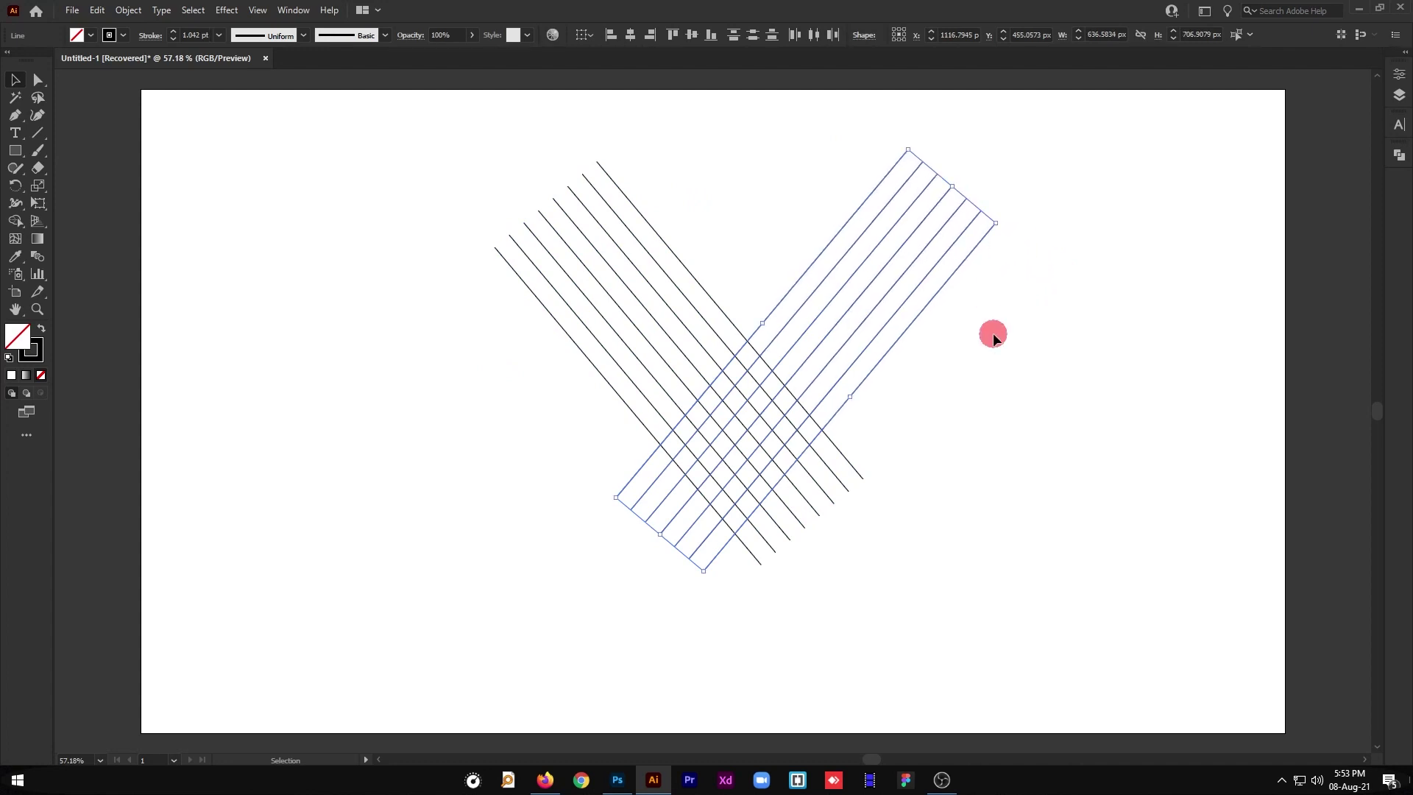
{"action": "left_click", "coordinate": [992, 355]}
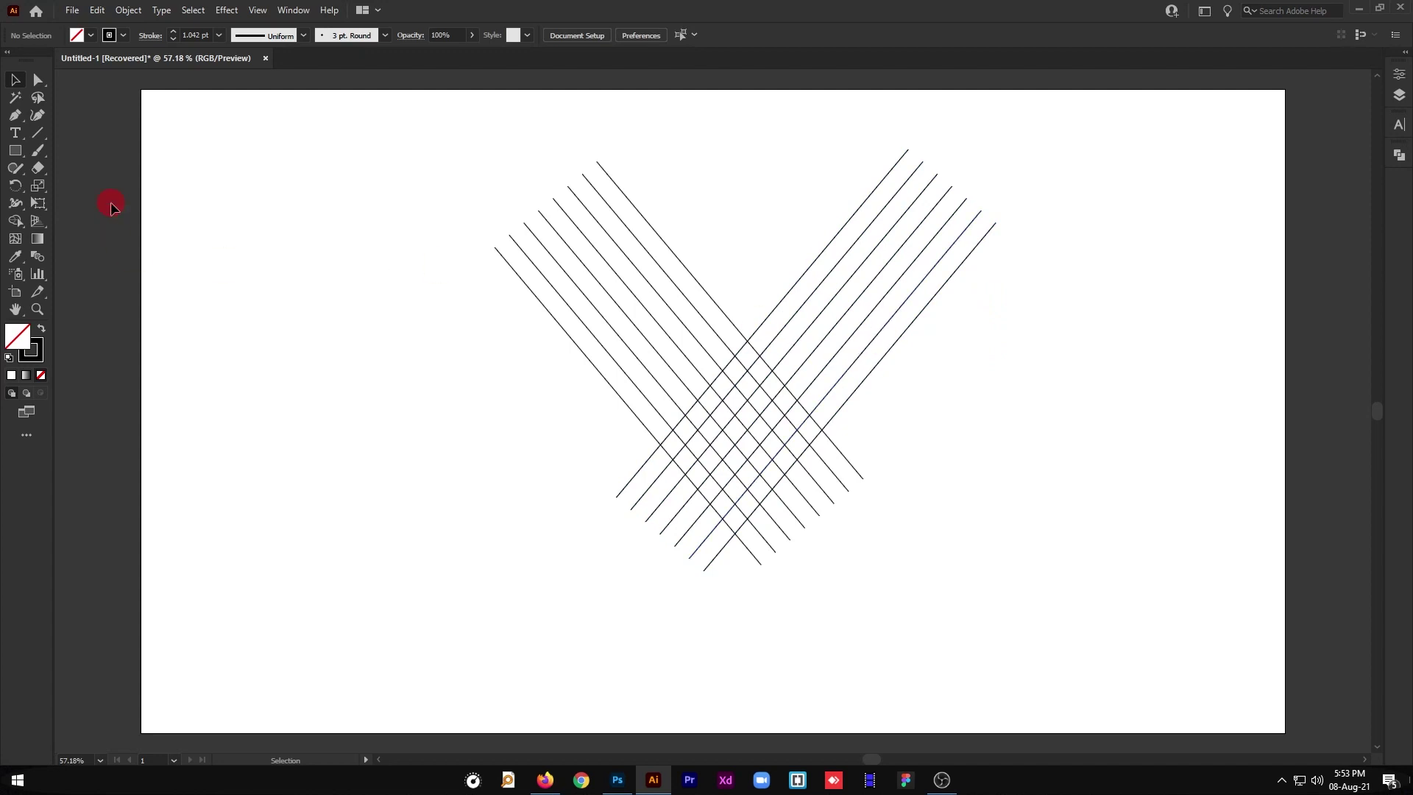
Step: Draw a long horizontal line through the middle of the crossed diagonals
{"action": "left_click", "coordinate": [38, 133]}
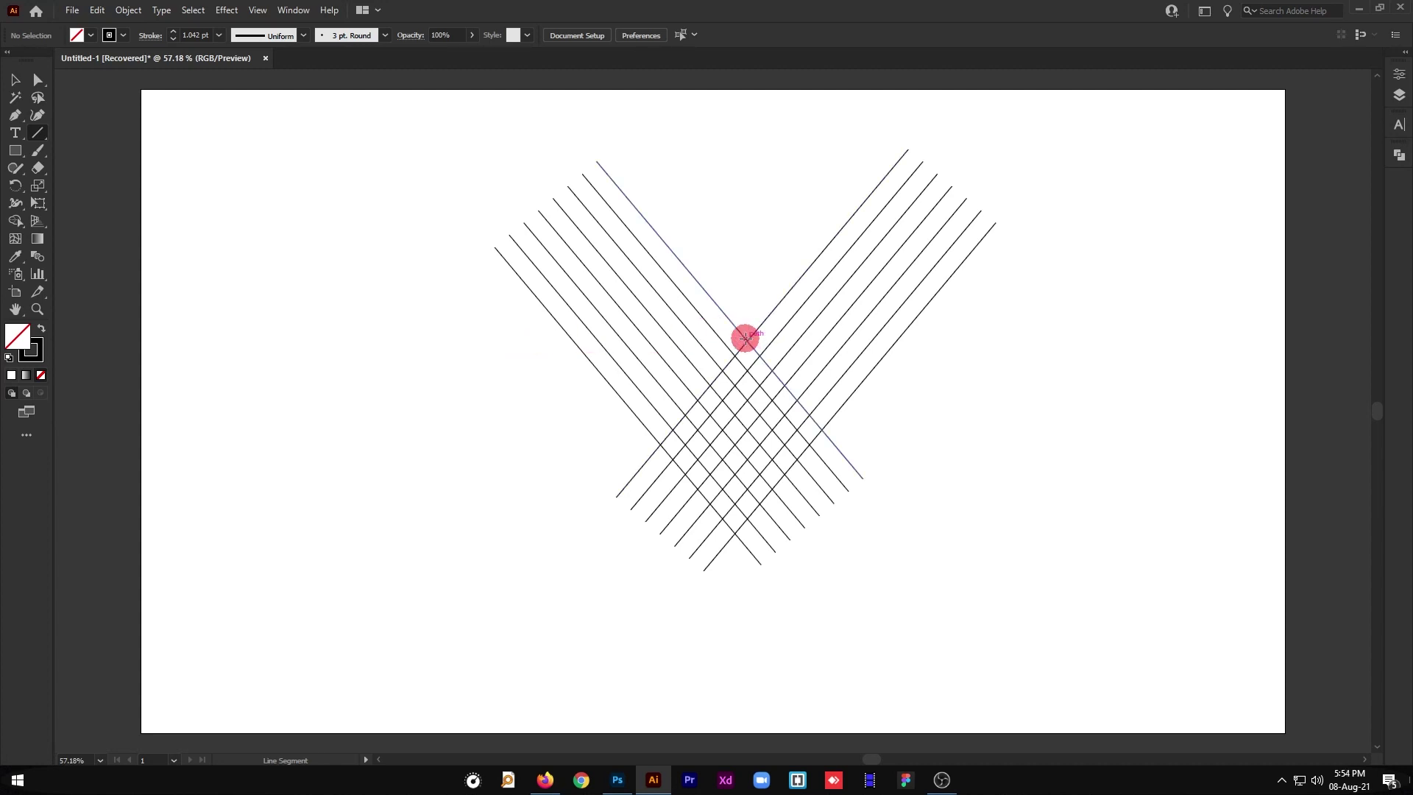
{"action": "left_click_drag", "start_coordinate": [745, 338], "coordinate": [887, 338]}
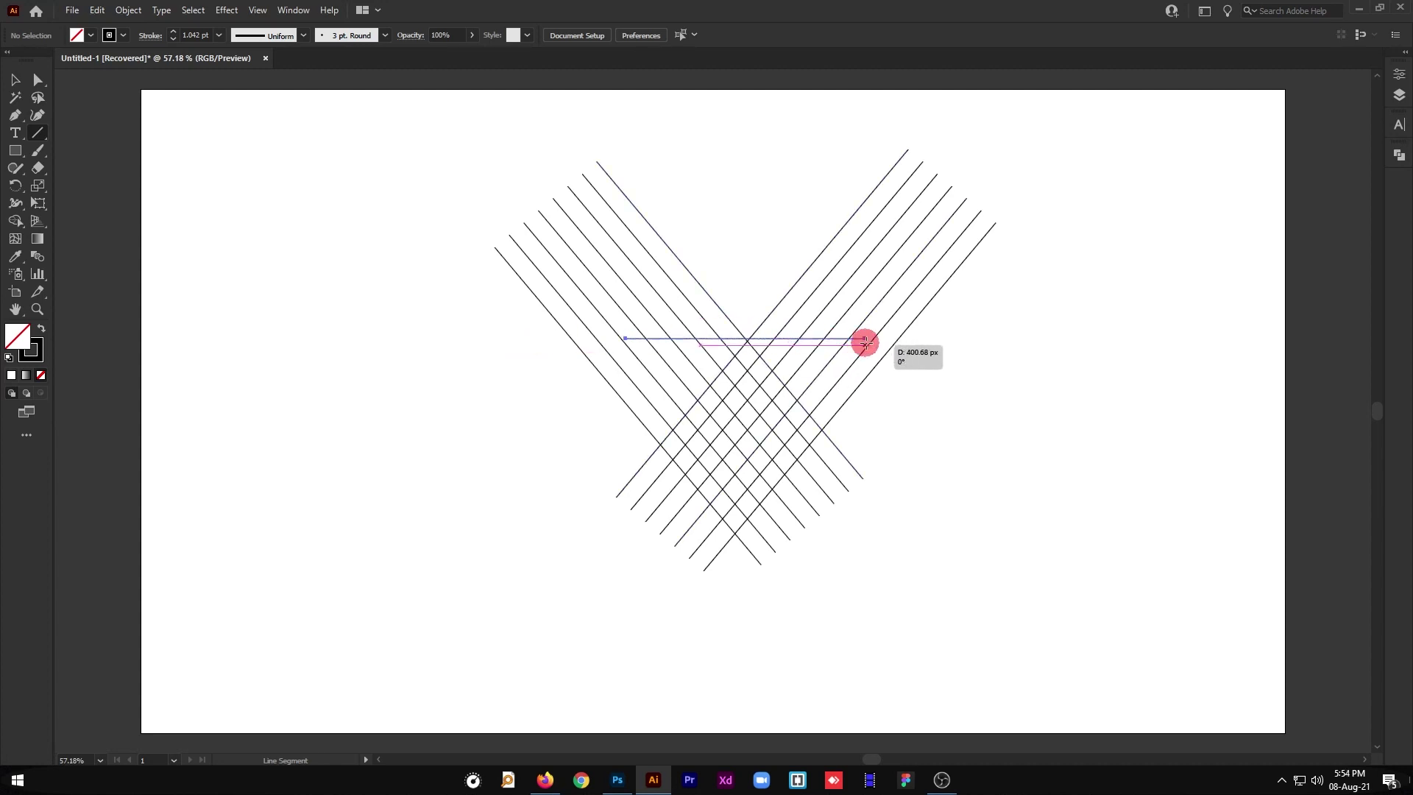
{"action": "left_click_drag", "start_coordinate": [887, 338], "coordinate": [960, 336]}
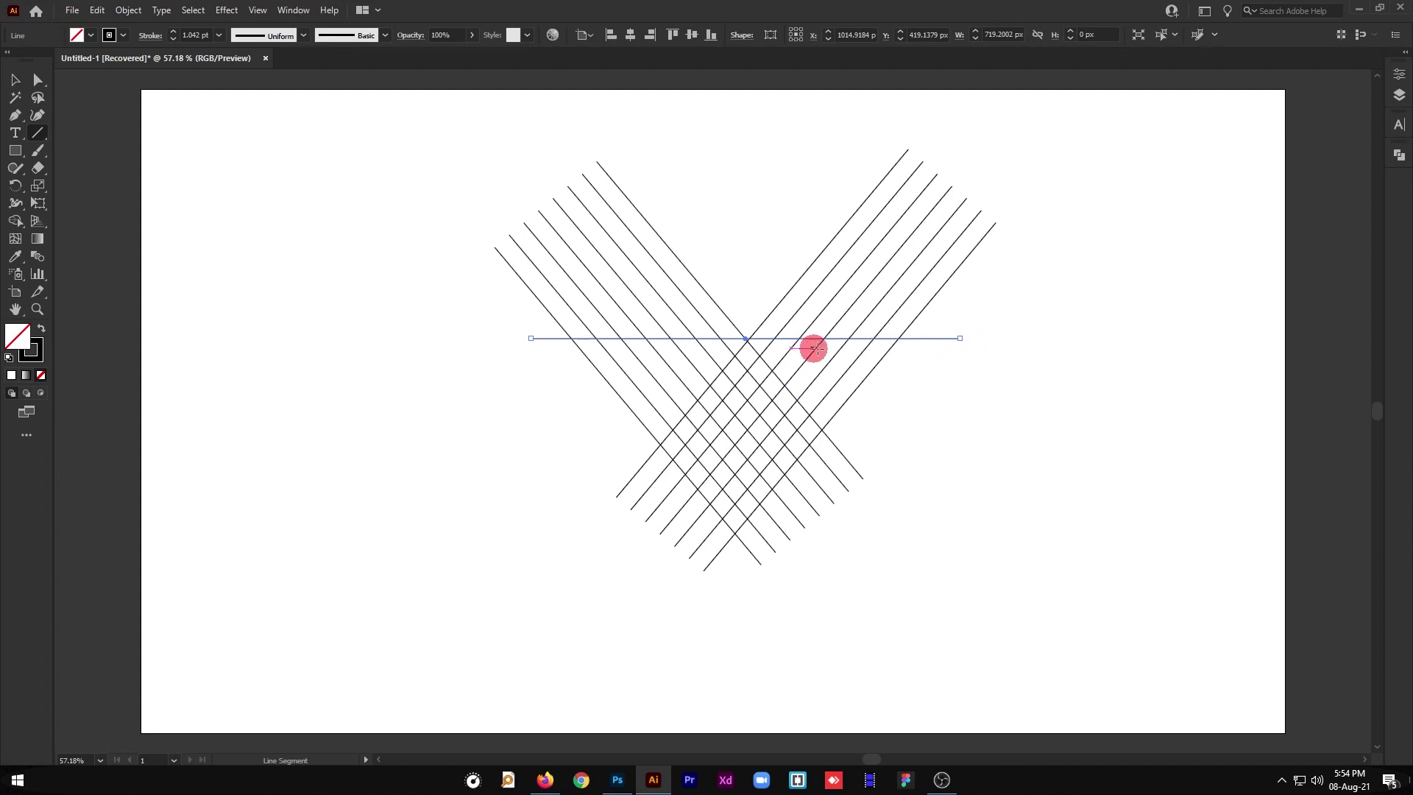
{"action": "left_click", "coordinate": [14, 79]}
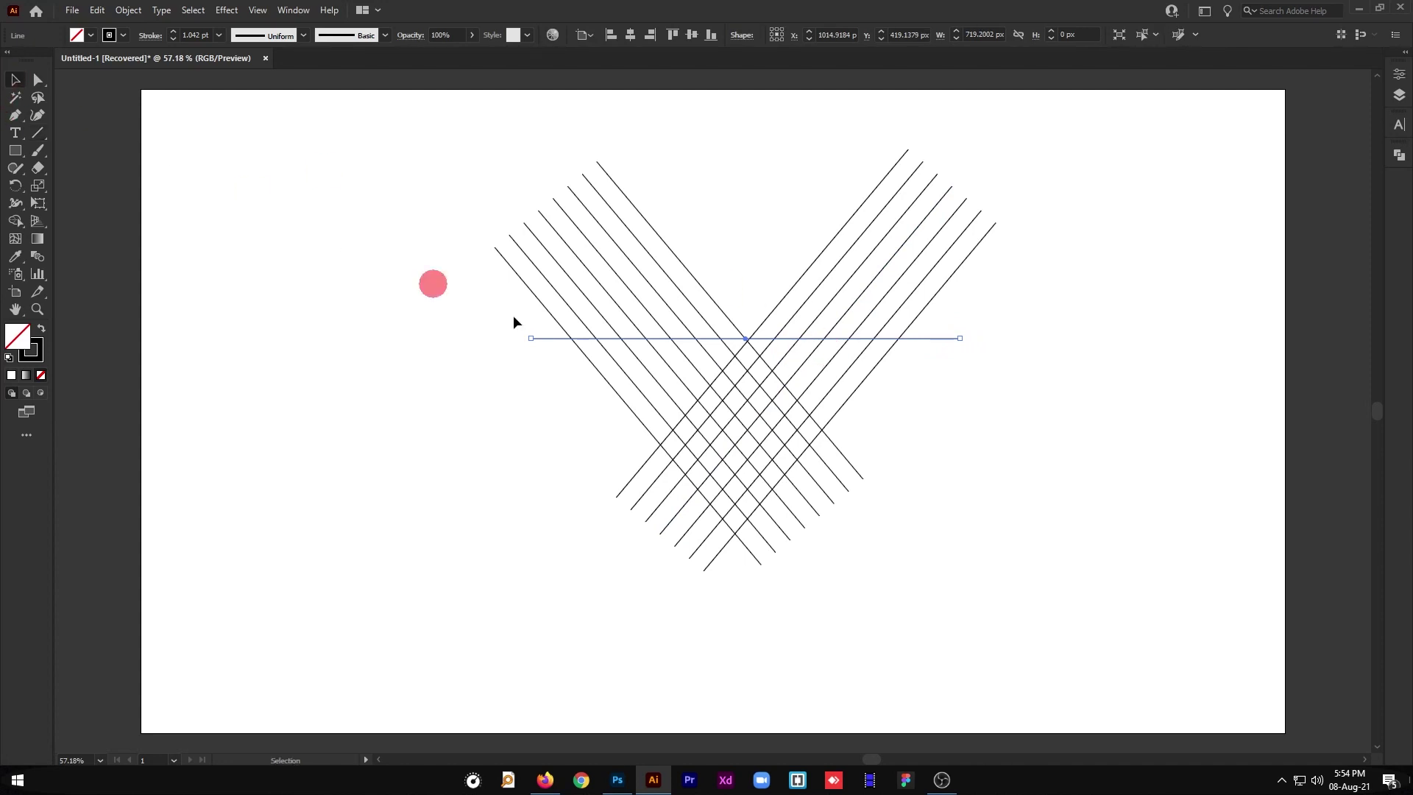
{"action": "left_click", "coordinate": [783, 252]}
{"action": "left_click_drag", "start_coordinate": [735, 339], "coordinate": [666, 338]}
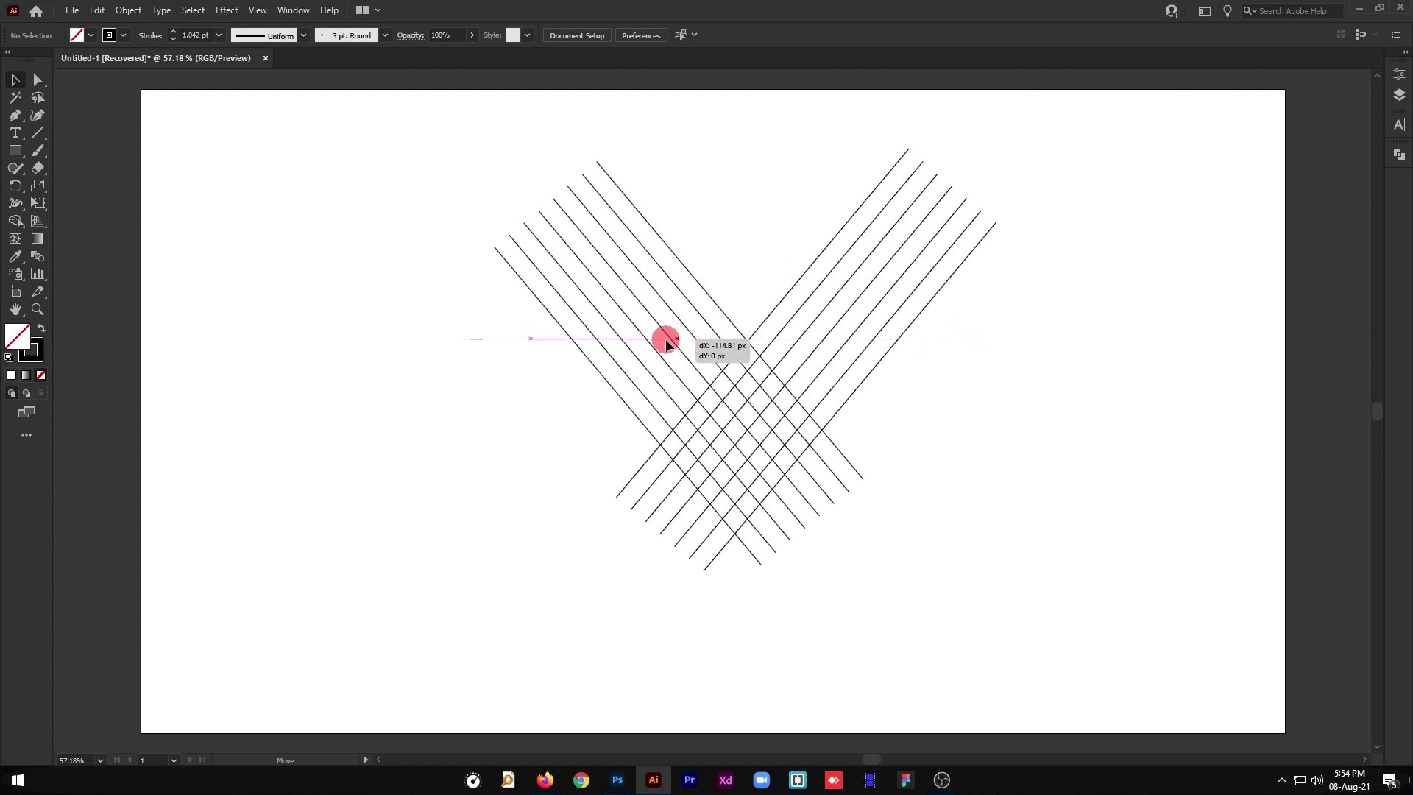
{"action": "mouse_move", "coordinate": [666, 338]}
{"action": "left_mouse_down"}
{"action": "mouse_move", "coordinate": [648, 338]}
{"action": "mouse_move", "coordinate": [725, 338]}
{"action": "left_mouse_up"}
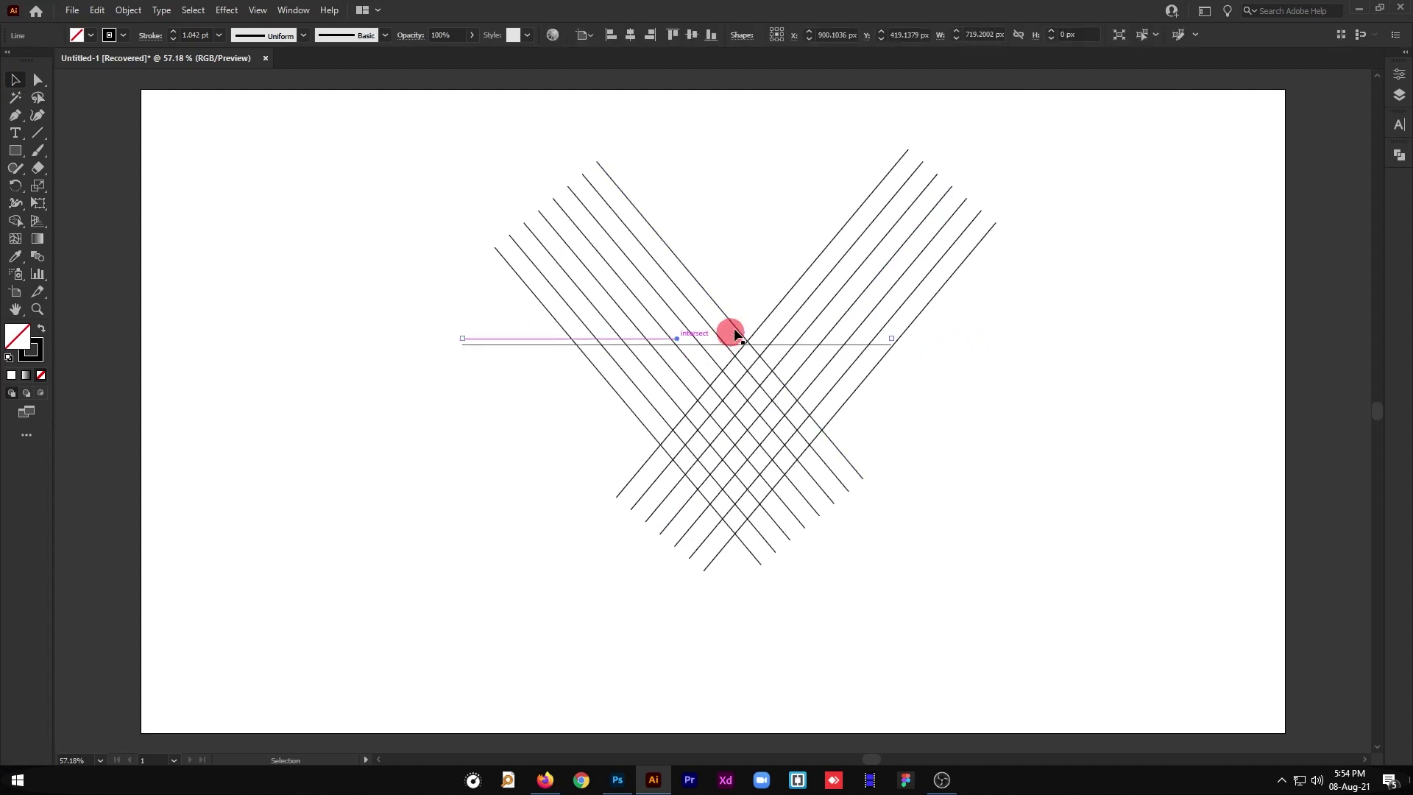
{"action": "left_click", "coordinate": [759, 285]}
Step: Zoom in and nudge the long line slightly down and left onto the intersections
{"action": "scroll", "coordinate": [761, 292], "scroll_direction": "up", "scroll_amount": 3}
{"action": "scroll", "coordinate": [758, 287], "scroll_direction": "up", "scroll_amount": 1}
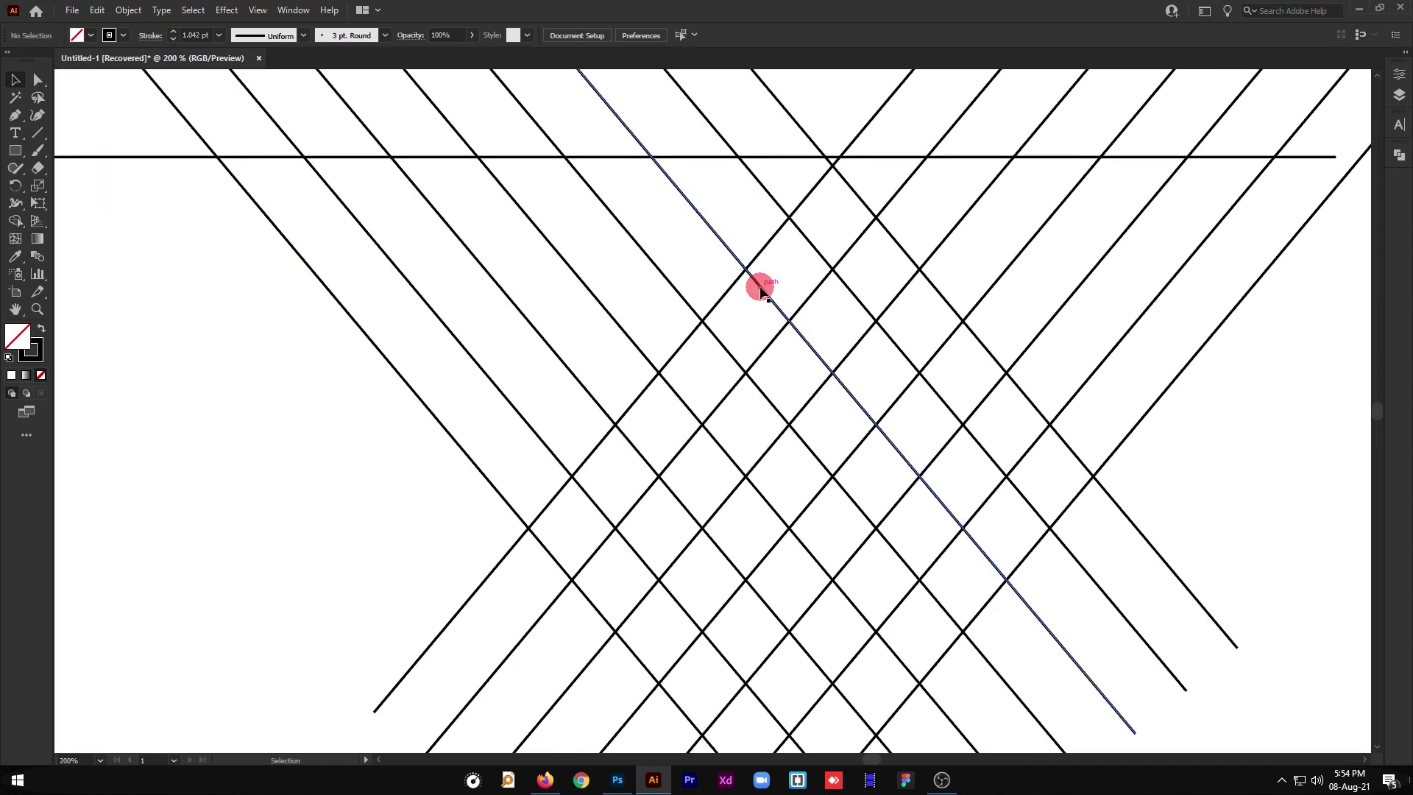
{"action": "left_click_drag", "start_coordinate": [747, 290], "coordinate": [645, 475]}
{"action": "left_click_drag", "start_coordinate": [706, 309], "coordinate": [705, 320]}
{"action": "left_click", "coordinate": [749, 230]}
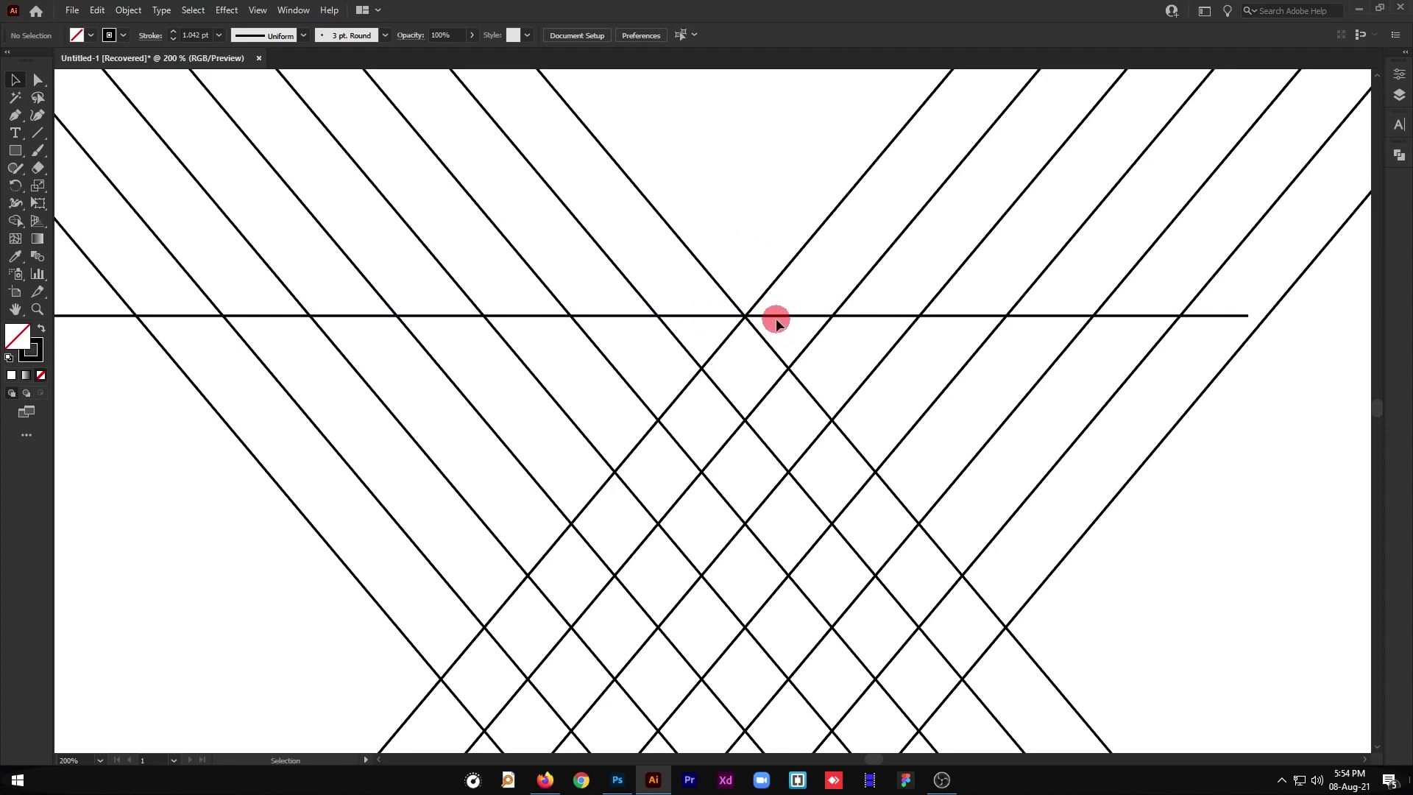
{"action": "left_click", "coordinate": [776, 317]}
{"action": "key", "text": "Left"}
{"action": "left_click", "coordinate": [1259, 391]}
{"action": "key", "text": "ctrl+minus"}
{"action": "key", "text": "ctrl+minus"}
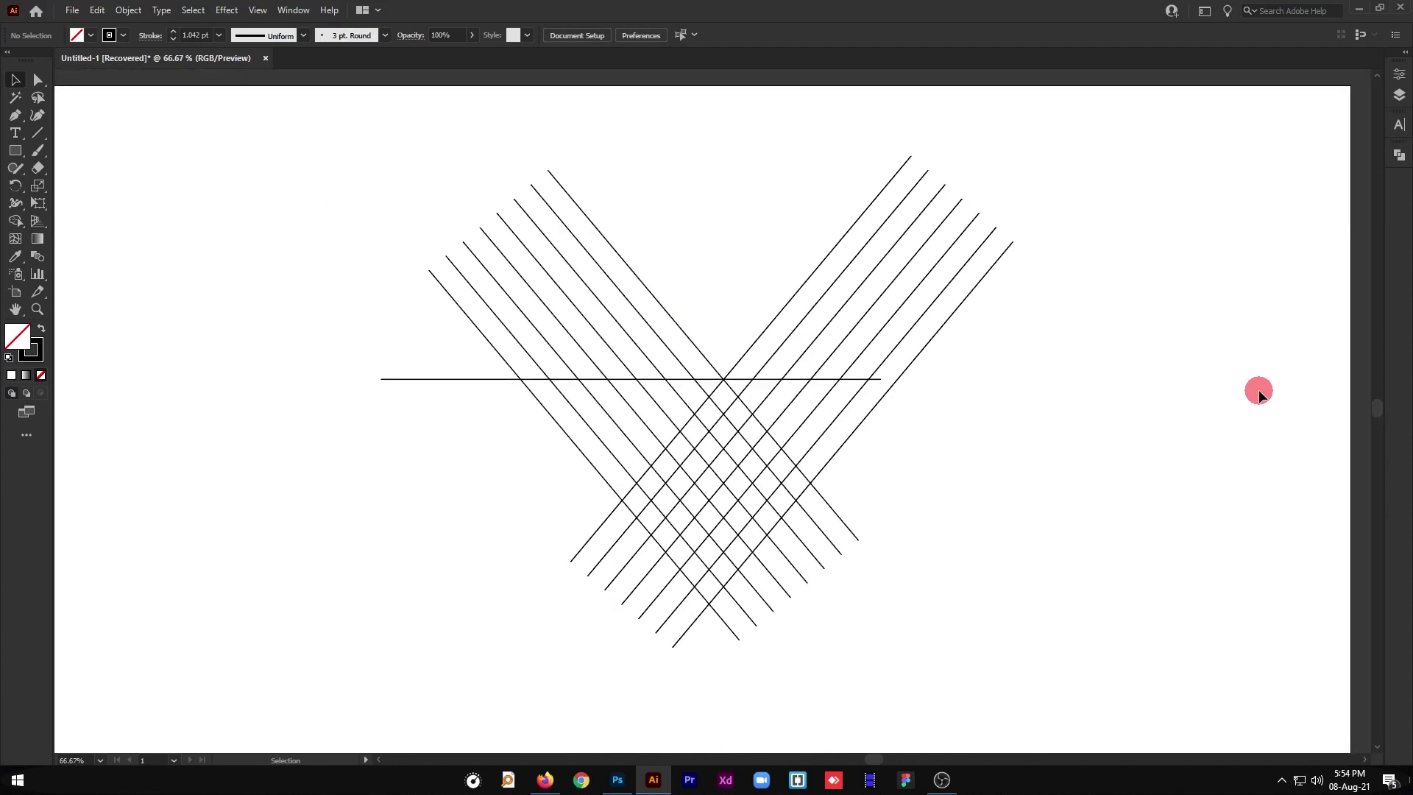
{"action": "scroll", "coordinate": [1052, 447], "scroll_direction": "down", "scroll_amount": 2}
Step: Draw two shorter horizontal lines, one on the left and one at upper right
{"action": "left_click", "coordinate": [17, 171]}
{"action": "left_click", "coordinate": [36, 134]}
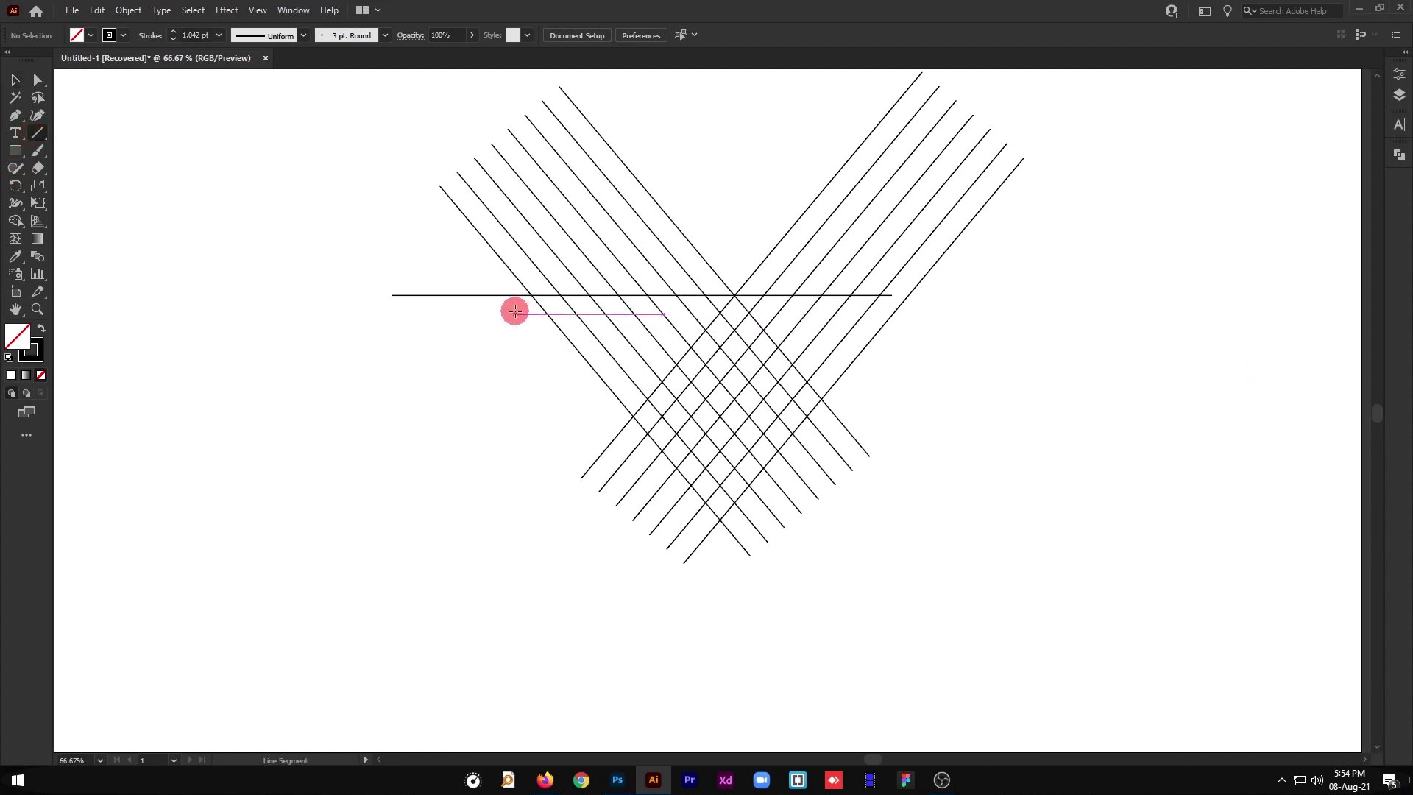
{"action": "left_click_drag", "start_coordinate": [510, 312], "coordinate": [674, 315]}
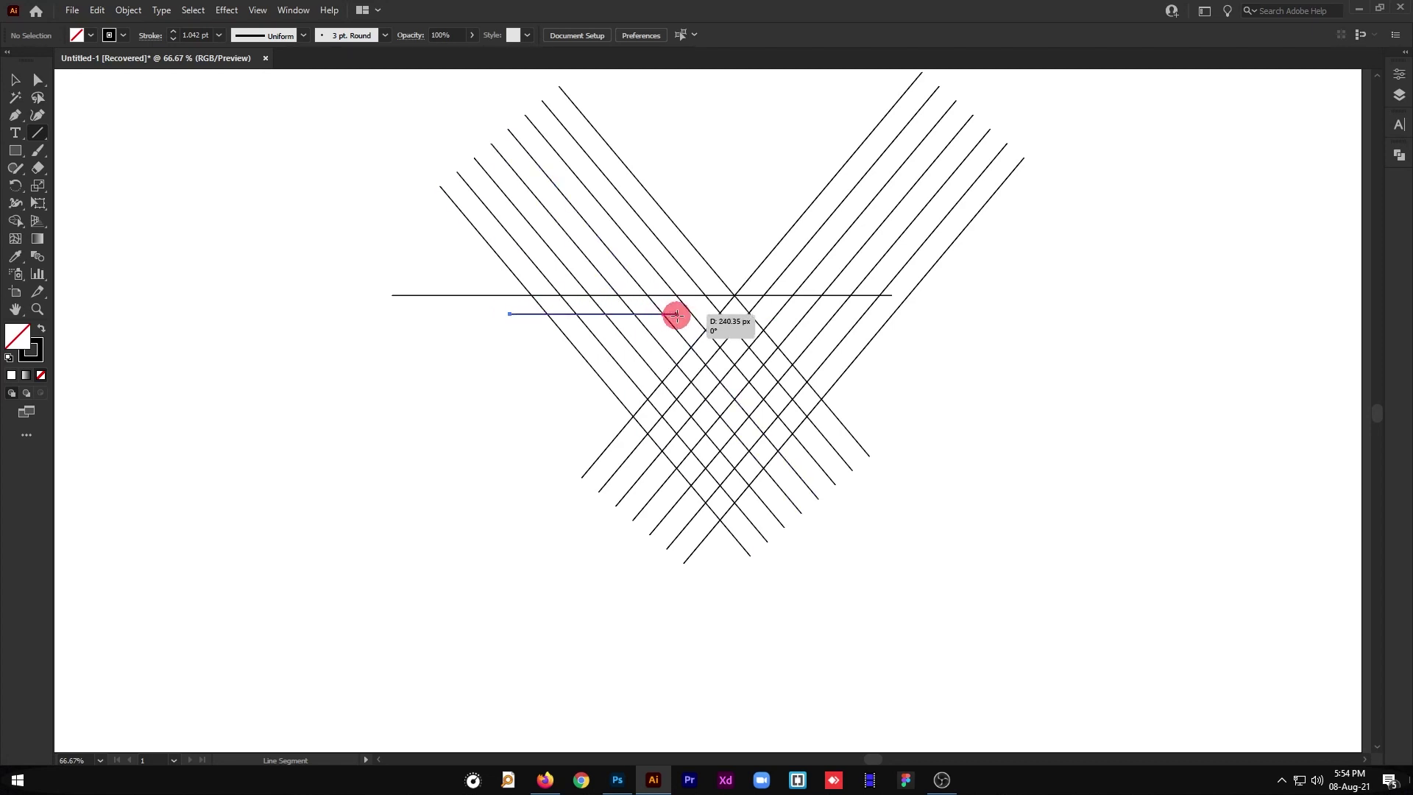
{"action": "left_click_drag", "start_coordinate": [673, 315], "coordinate": [677, 314]}
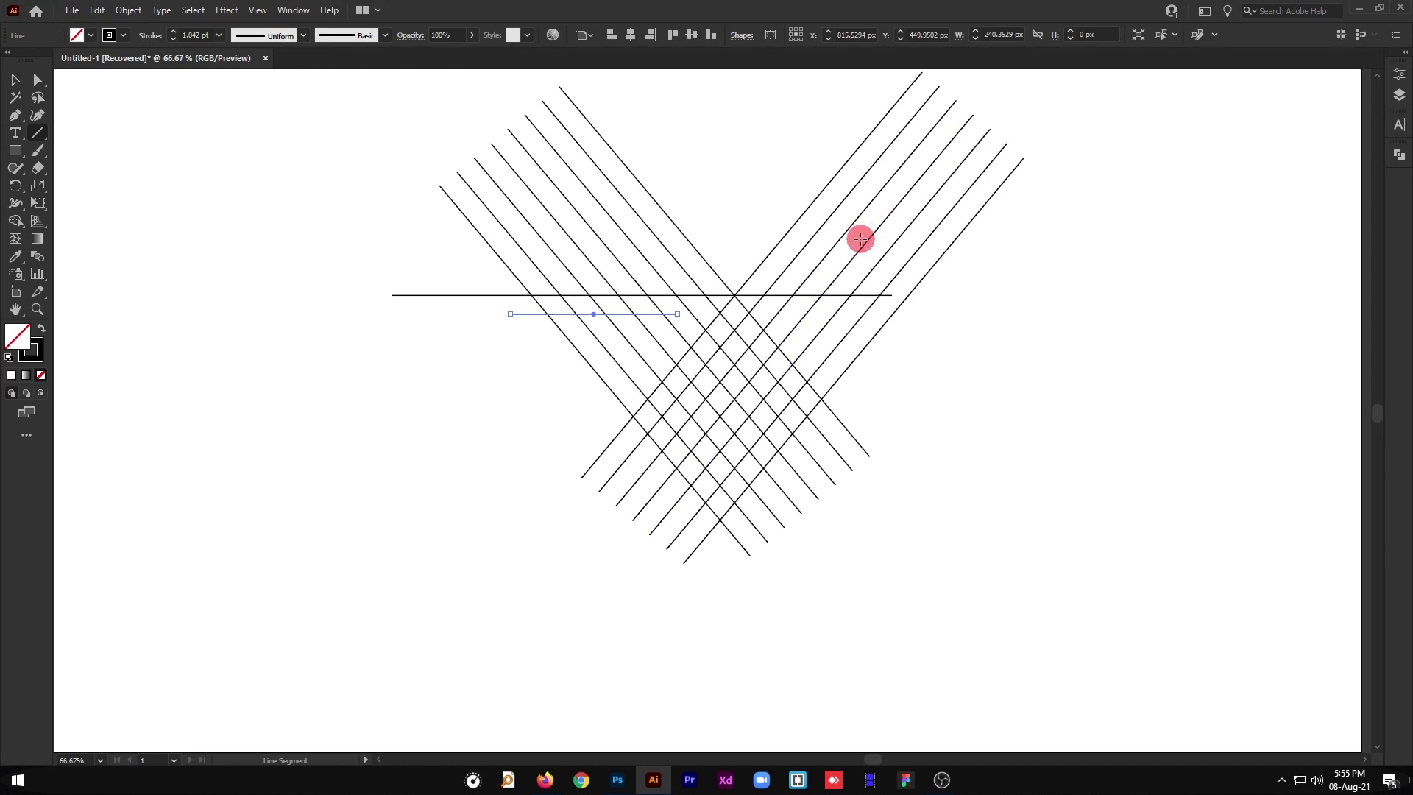
{"action": "left_click_drag", "start_coordinate": [854, 234], "coordinate": [1005, 246]}
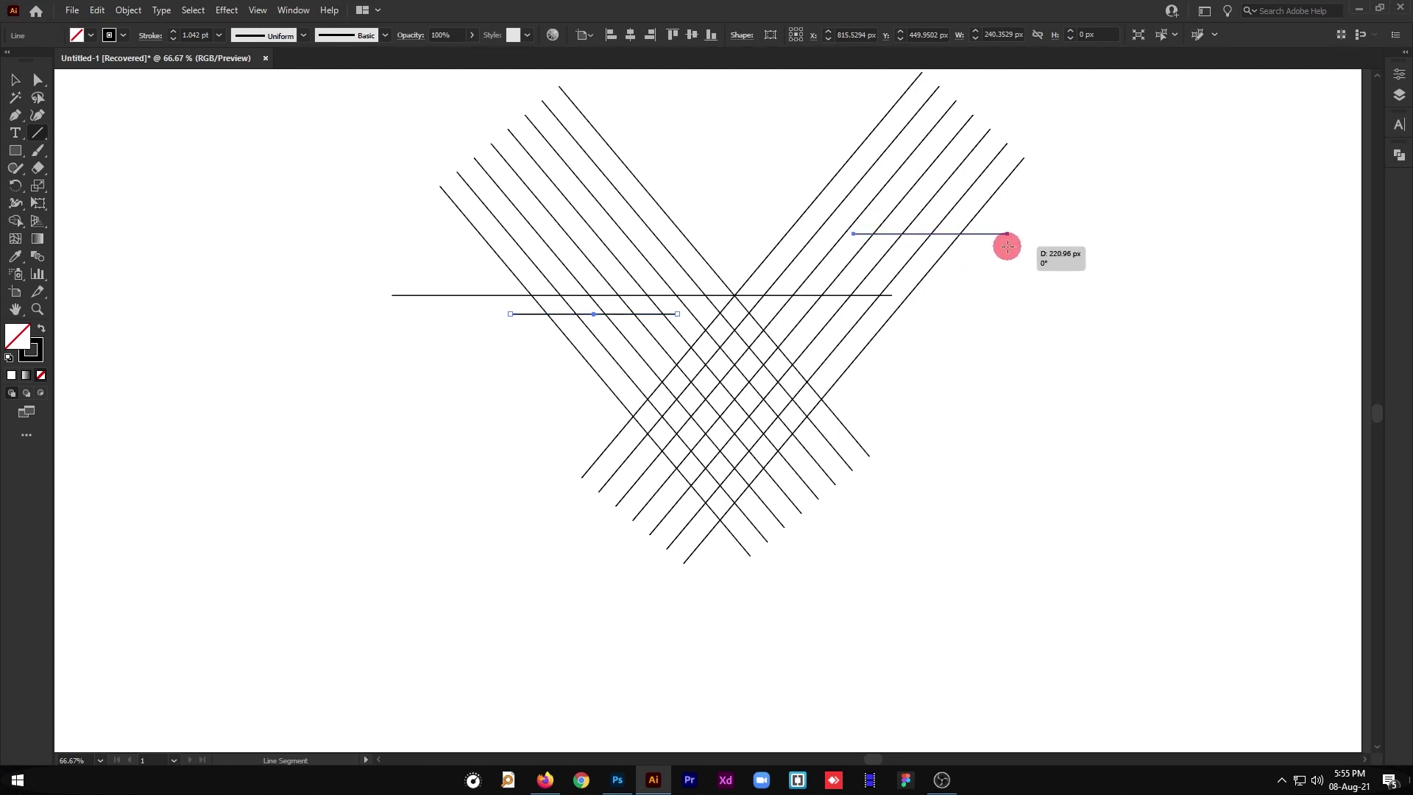
{"action": "left_click_drag", "start_coordinate": [1004, 247], "coordinate": [1008, 251]}
Step: Nudge the upper-right line down and left into alignment with arrow keys
{"action": "key", "text": "Down"}
{"action": "key", "text": "Down"}
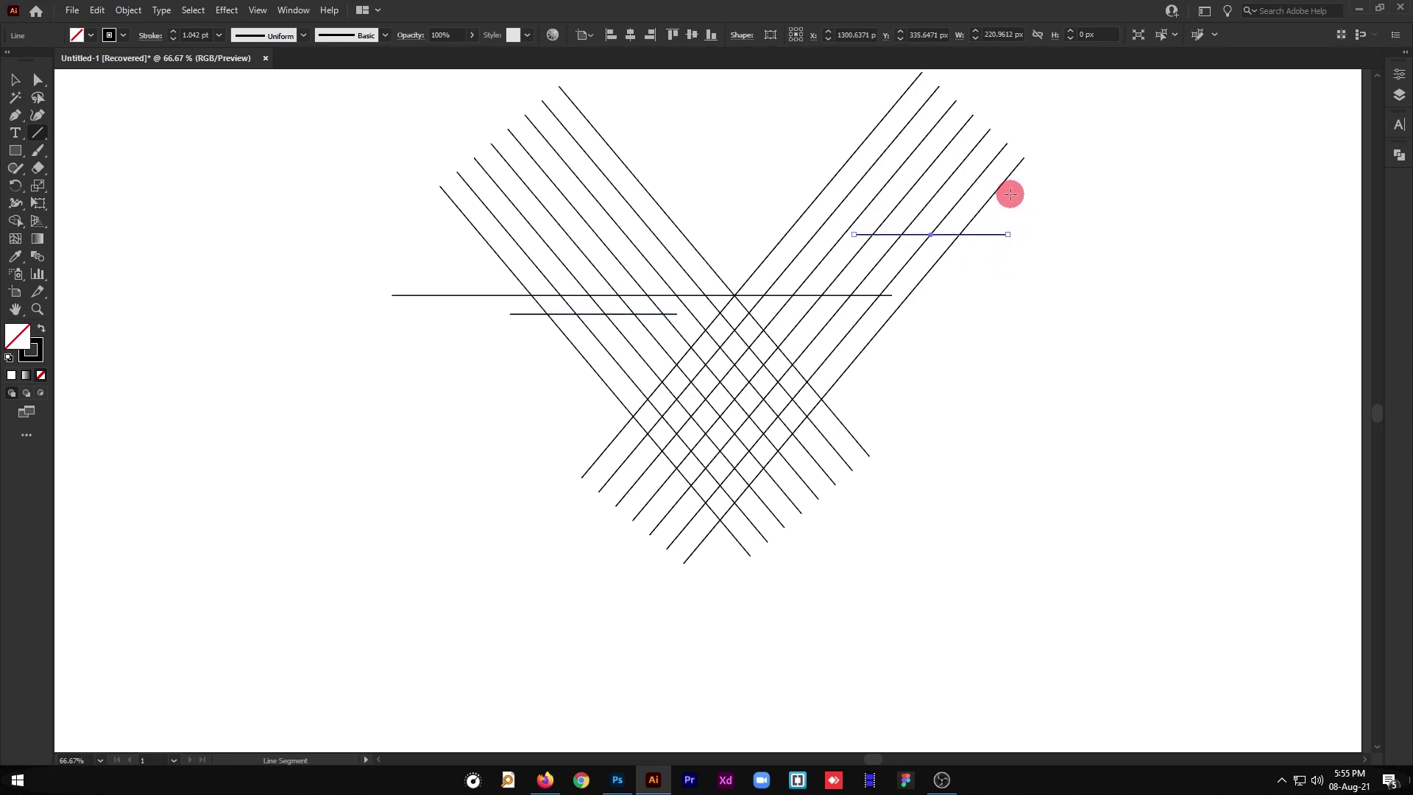
{"action": "key", "text": "Down"}
{"action": "key", "text": "Down"}
{"action": "key", "text": "Down"}
{"action": "key", "text": "Down"}
{"action": "key", "text": "Down"}
{"action": "key", "text": "Down"}
{"action": "key", "text": "Down"}
{"action": "key", "text": "Down"}
{"action": "key", "text": "Down"}
{"action": "key", "text": "Down"}
{"action": "key", "text": "Down"}
{"action": "key", "text": "shift+Left"}
{"action": "key", "text": "Down"}
{"action": "key", "text": "Down"}
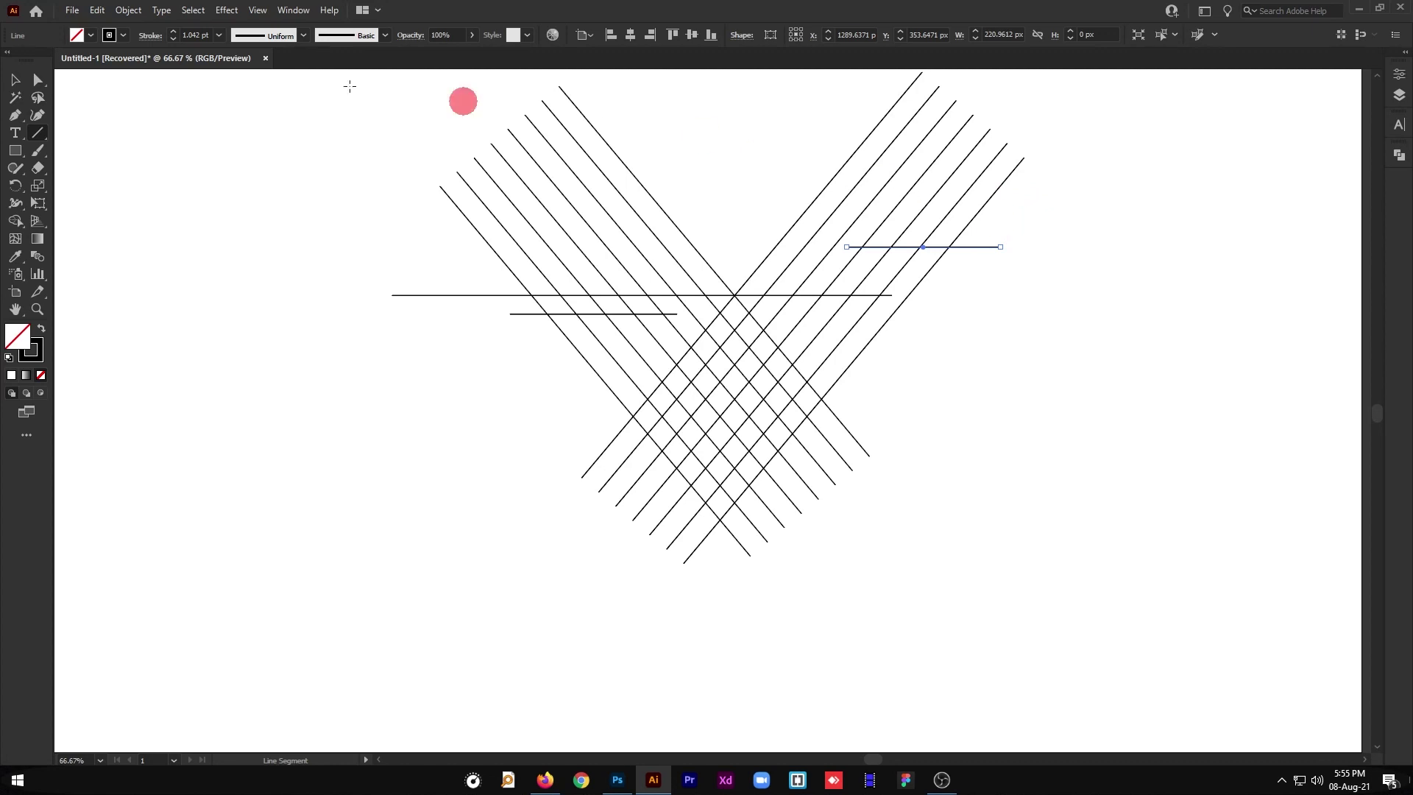
{"action": "left_click", "coordinate": [16, 79]}
{"action": "key", "text": "Down"}
{"action": "left_click", "coordinate": [991, 395]}
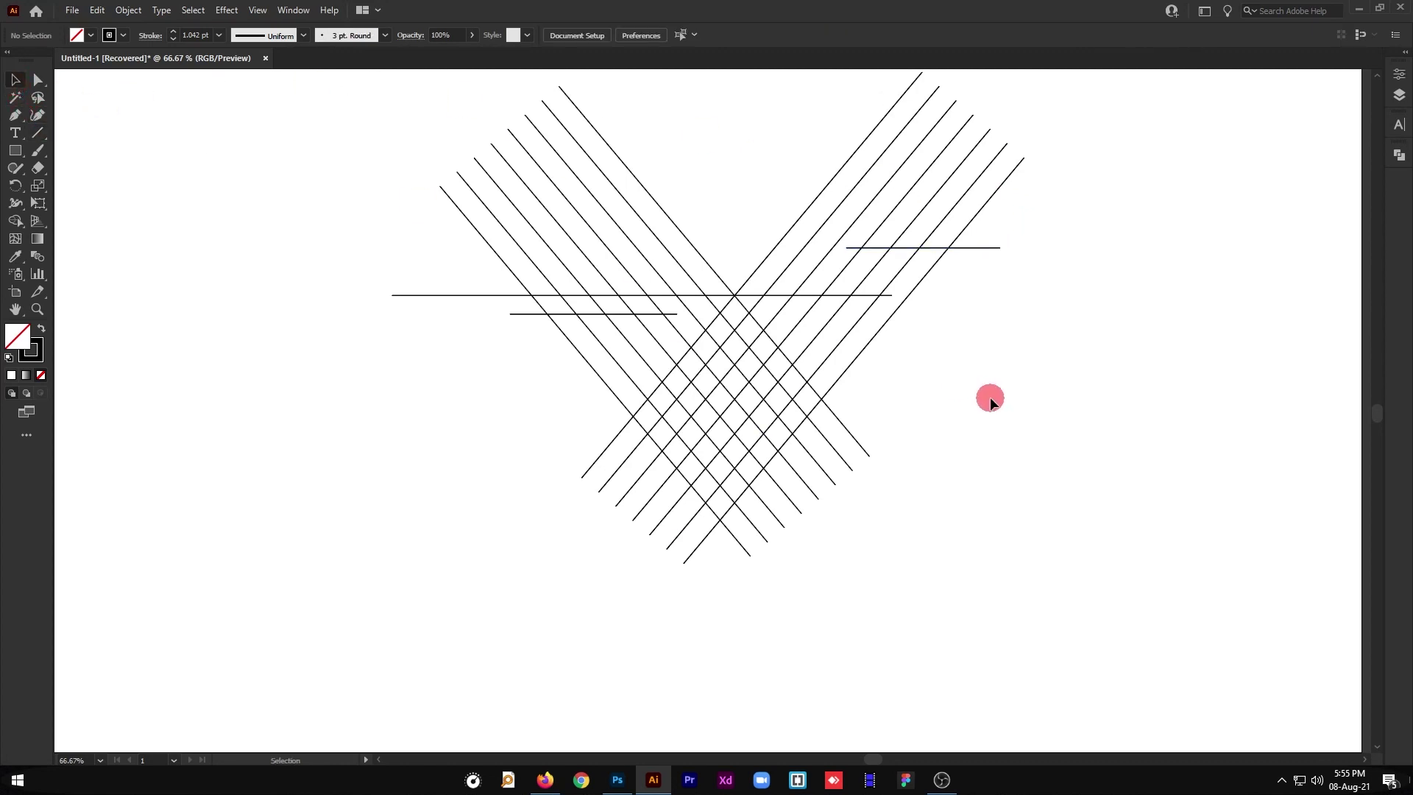
Step: Select every line of the drawing, pick the Shape Builder tool and open the fill colour
{"action": "mouse_move", "coordinate": [813, 331]}
{"action": "left_mouse_down"}
{"action": "mouse_move", "coordinate": [831, 346]}
{"action": "mouse_move", "coordinate": [736, 331]}
{"action": "left_mouse_up"}
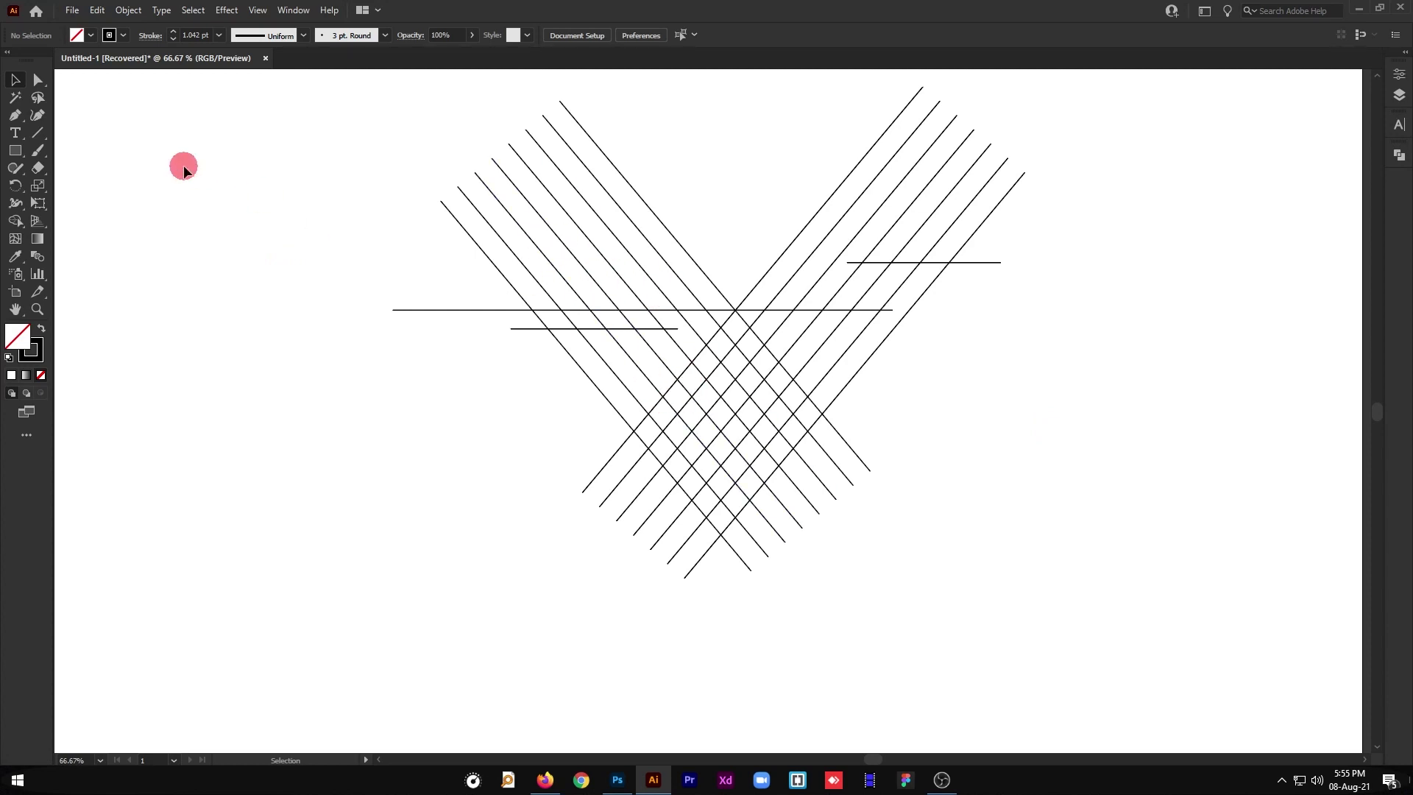
{"action": "mouse_move", "coordinate": [405, 135]}
{"action": "left_mouse_down"}
{"action": "mouse_move", "coordinate": [846, 360]}
{"action": "mouse_move", "coordinate": [1018, 599]}
{"action": "left_mouse_up"}
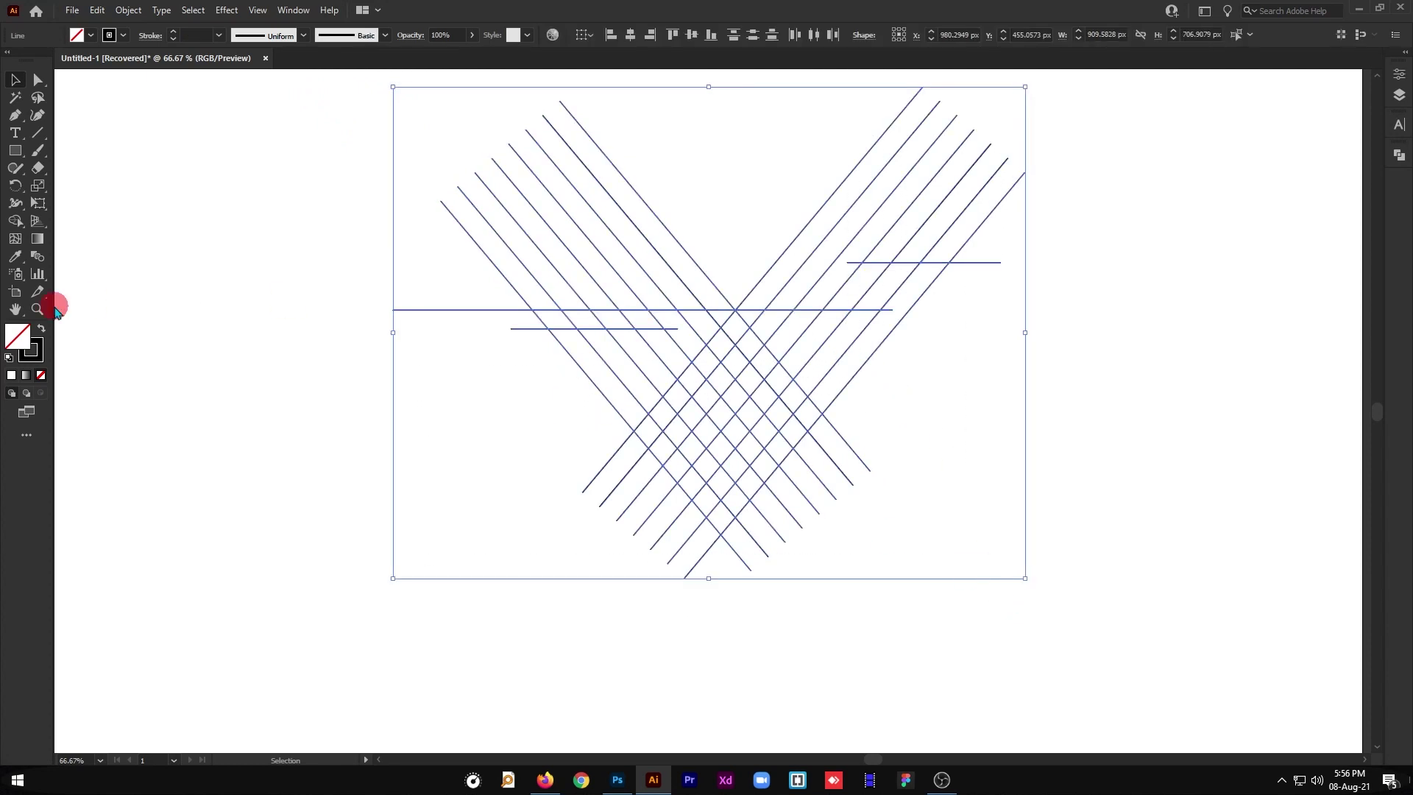
{"action": "left_click", "coordinate": [20, 223]}
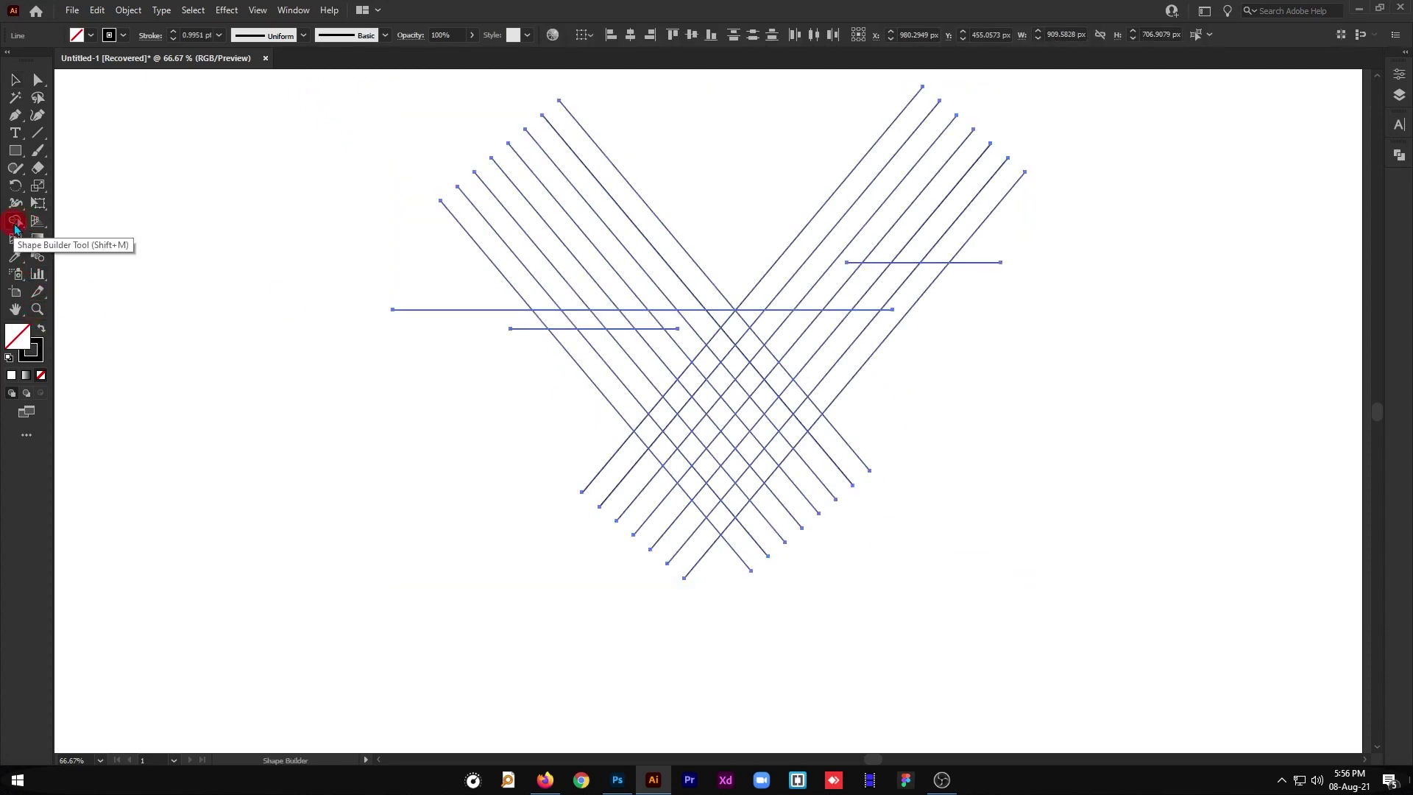
{"action": "left_click", "coordinate": [16, 340]}
{"action": "double_click", "coordinate": [16, 341]}
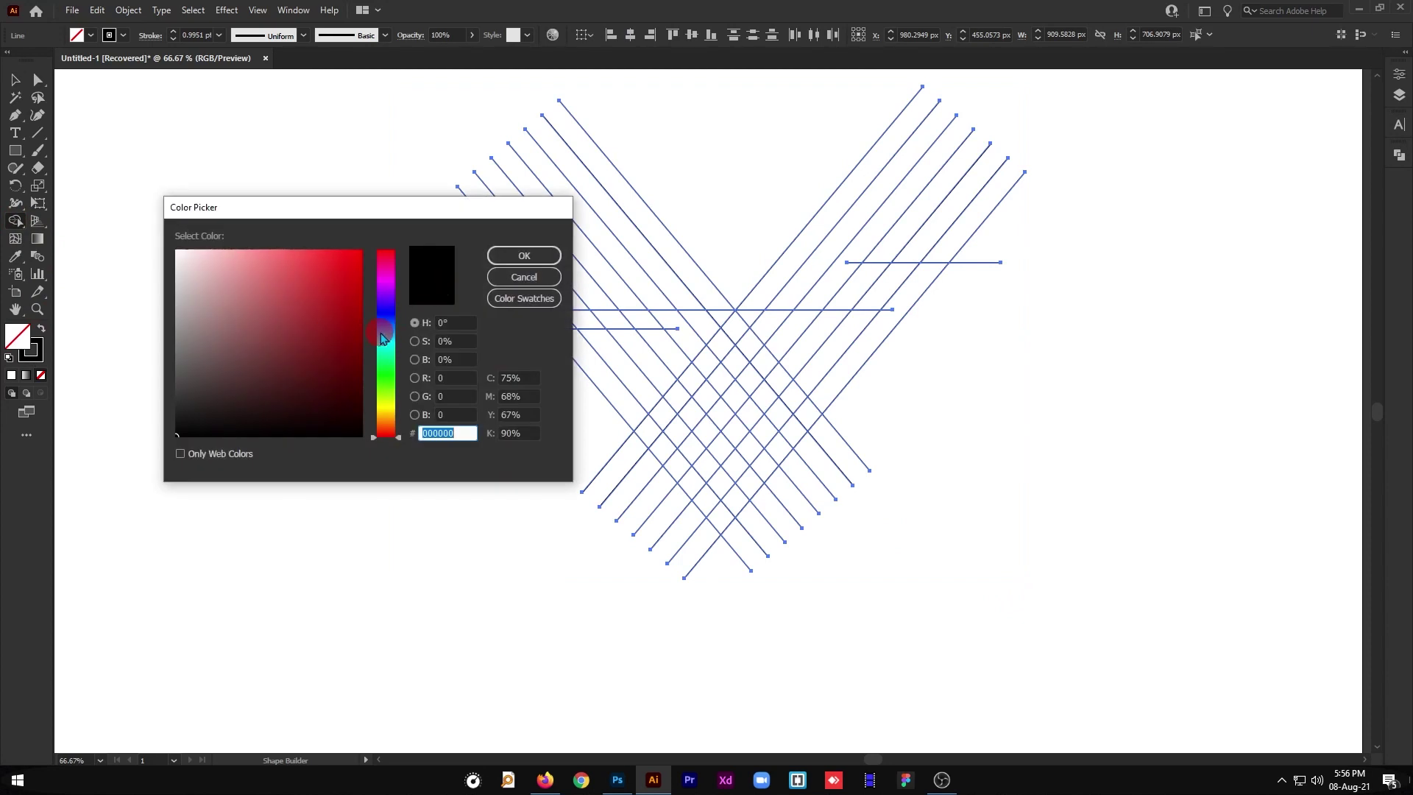
Step: Pick blue 0E75AF in the Color Picker and confirm it as the fill
{"action": "mouse_move", "coordinate": [391, 314]}
{"action": "left_mouse_down"}
{"action": "mouse_move", "coordinate": [386, 331]}
{"action": "mouse_move", "coordinate": [321, 326]}
{"action": "mouse_move", "coordinate": [342, 332]}
{"action": "mouse_move", "coordinate": [347, 309]}
{"action": "left_mouse_up"}
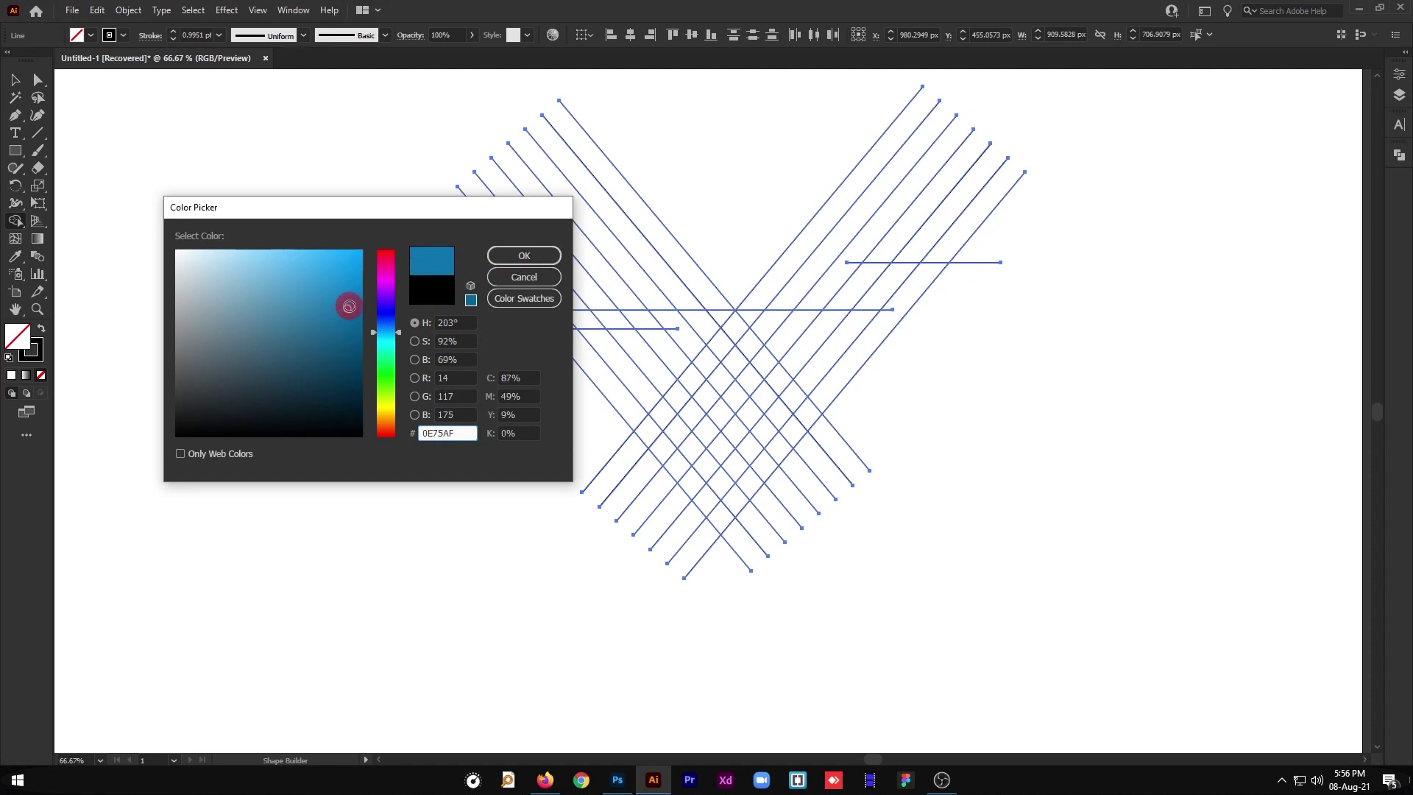
{"action": "left_click", "coordinate": [507, 254]}
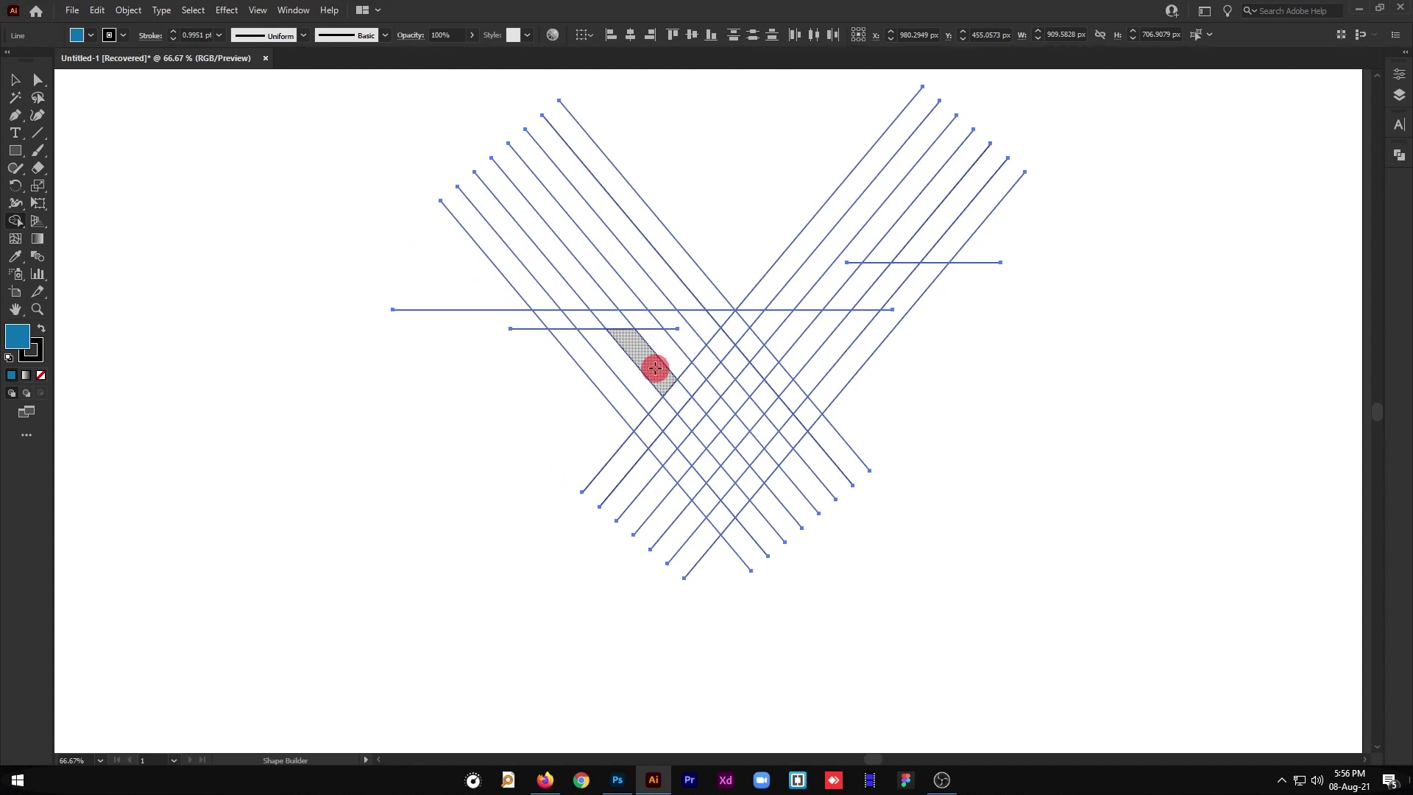
Step: Merge the cells along the W's left arm, inner band and middle peak into blue
{"action": "mouse_move", "coordinate": [655, 367]}
{"action": "left_mouse_down"}
{"action": "mouse_move", "coordinate": [564, 322]}
{"action": "mouse_move", "coordinate": [632, 417]}
{"action": "left_mouse_up"}
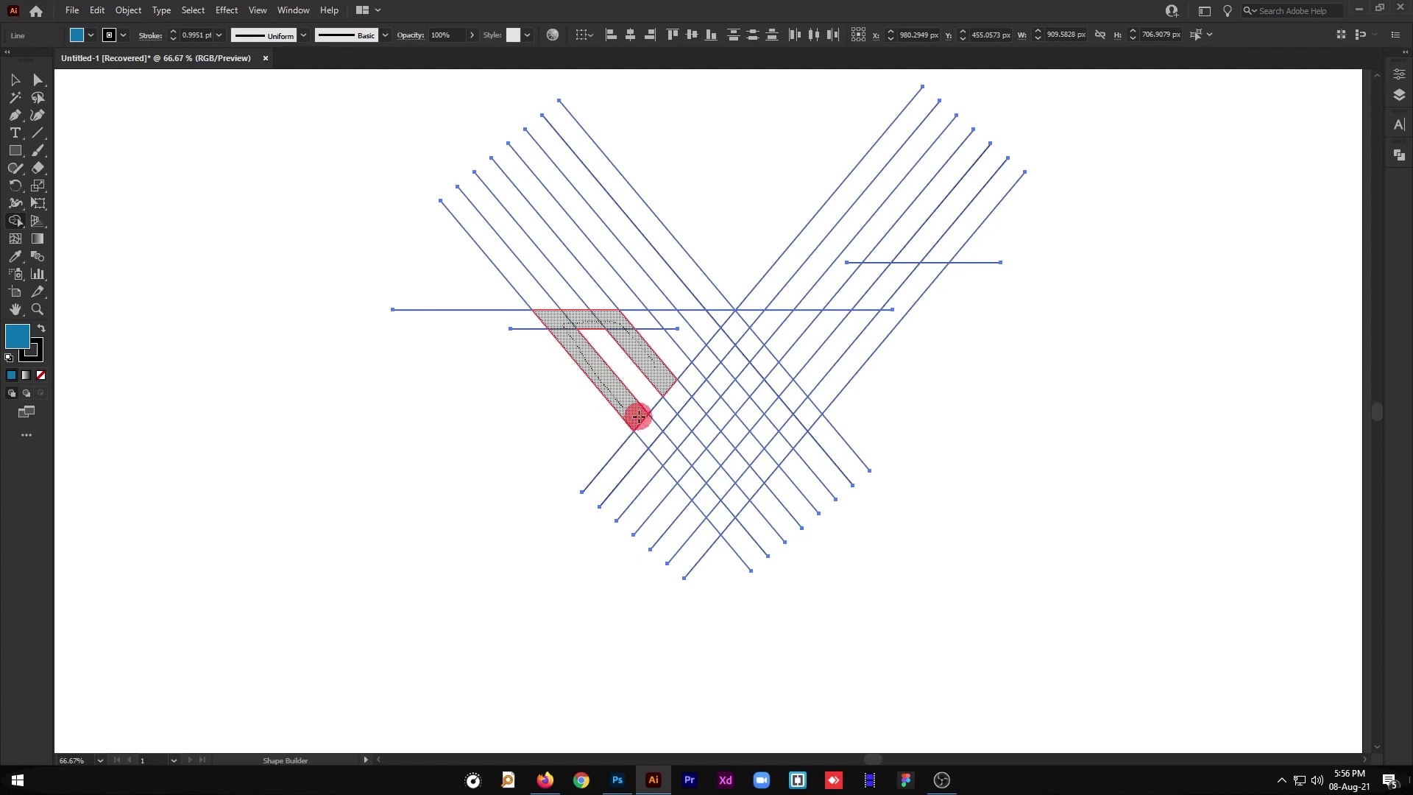
{"action": "left_click_drag", "start_coordinate": [643, 418], "coordinate": [665, 448]}
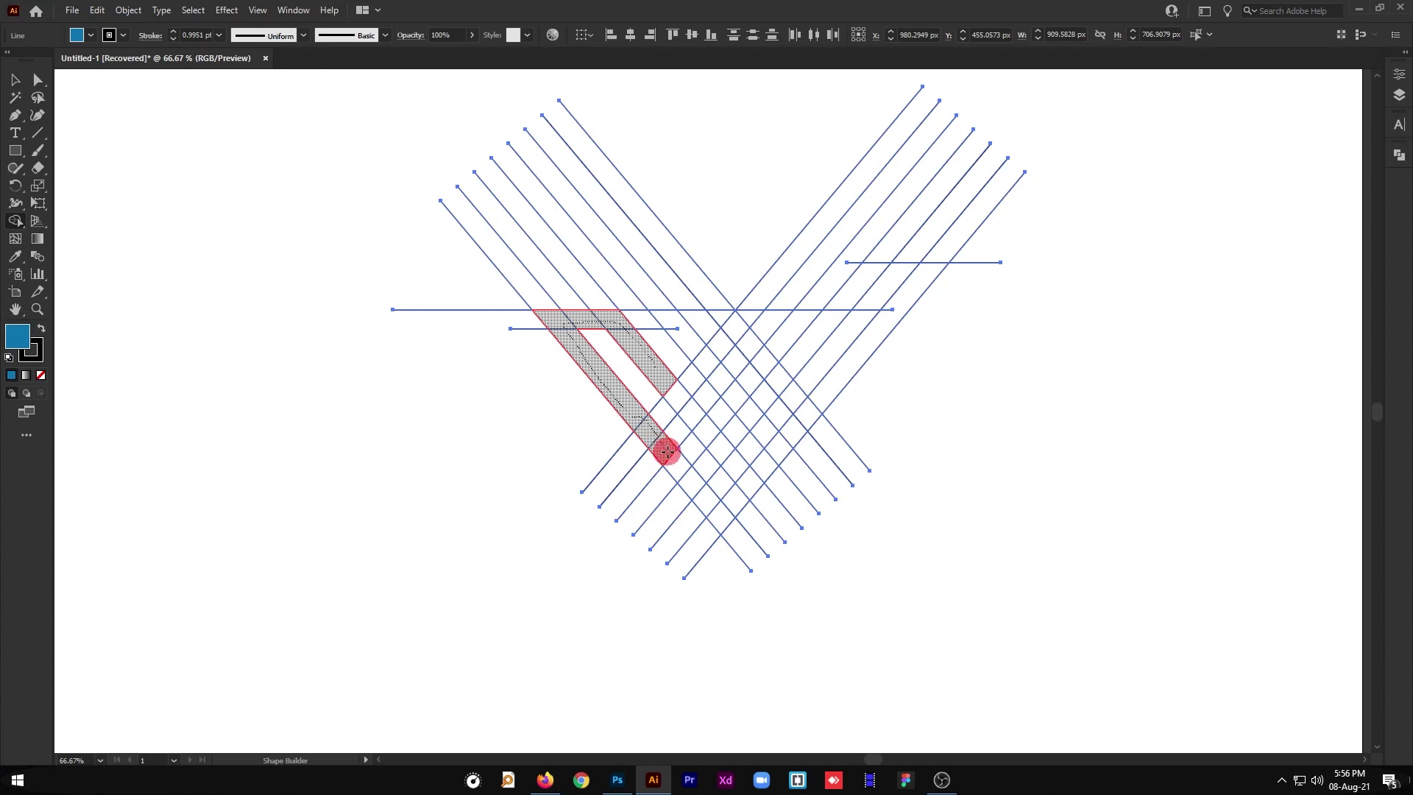
{"action": "left_click_drag", "start_coordinate": [666, 452], "coordinate": [742, 354]}
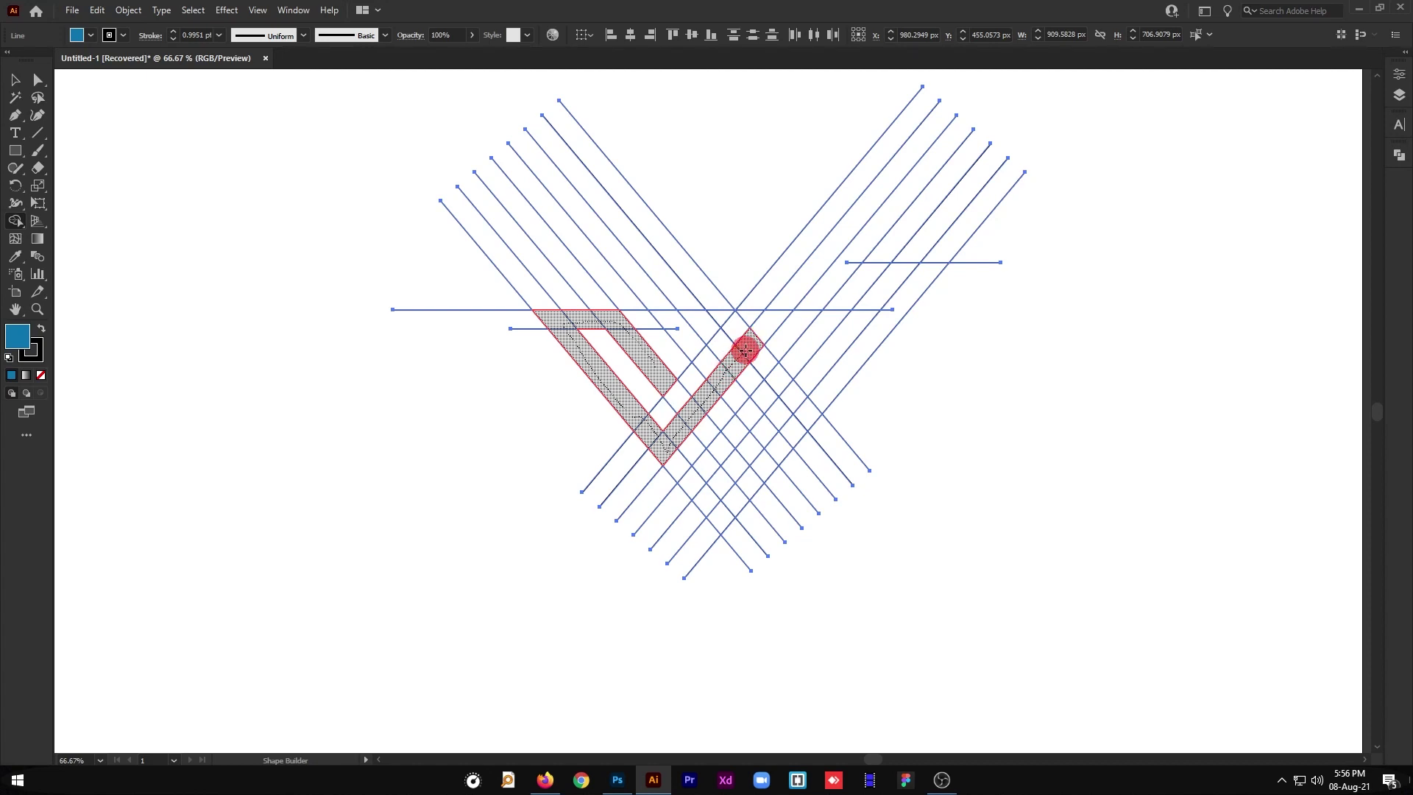
{"action": "left_click_drag", "start_coordinate": [746, 351], "coordinate": [774, 378]}
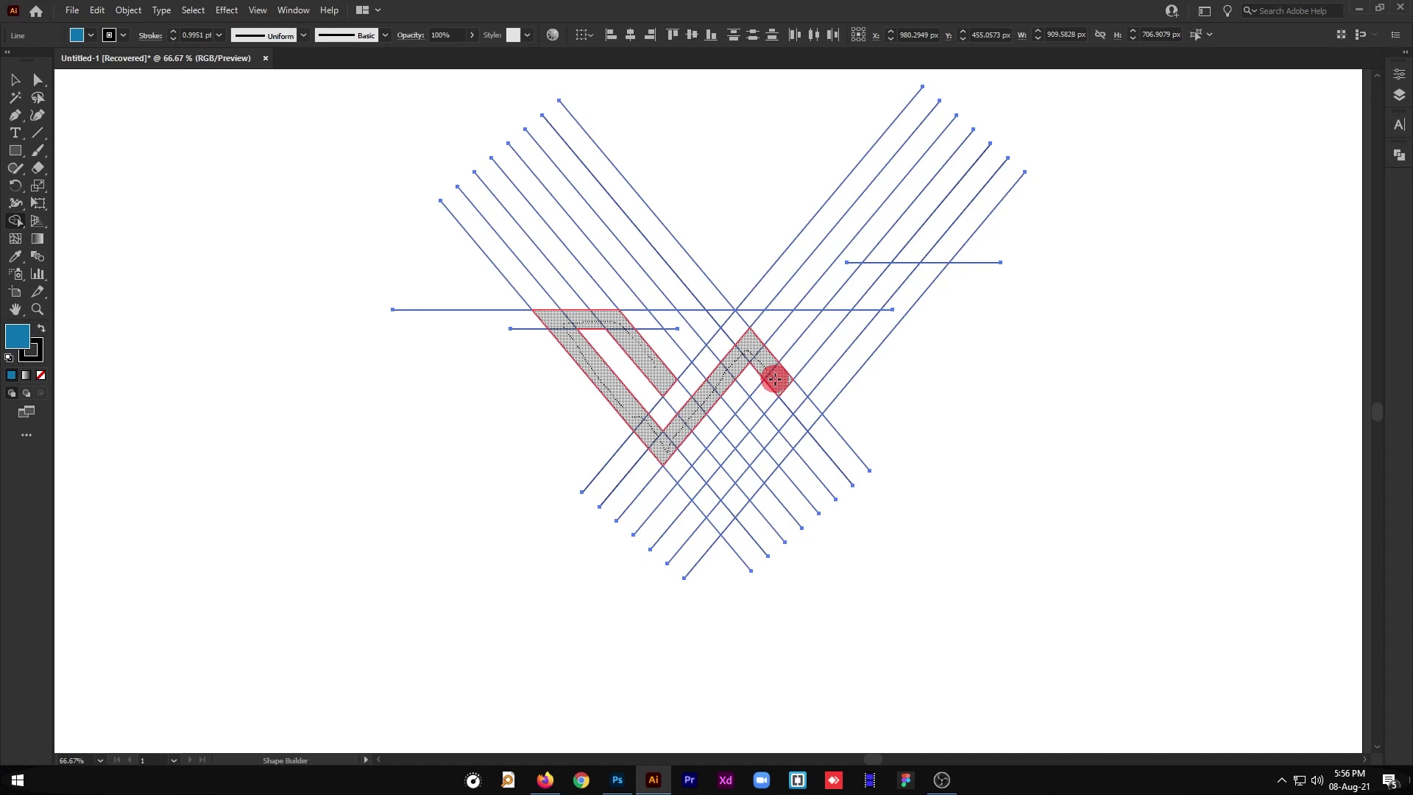
{"action": "left_click_drag", "start_coordinate": [778, 379], "coordinate": [814, 324]}
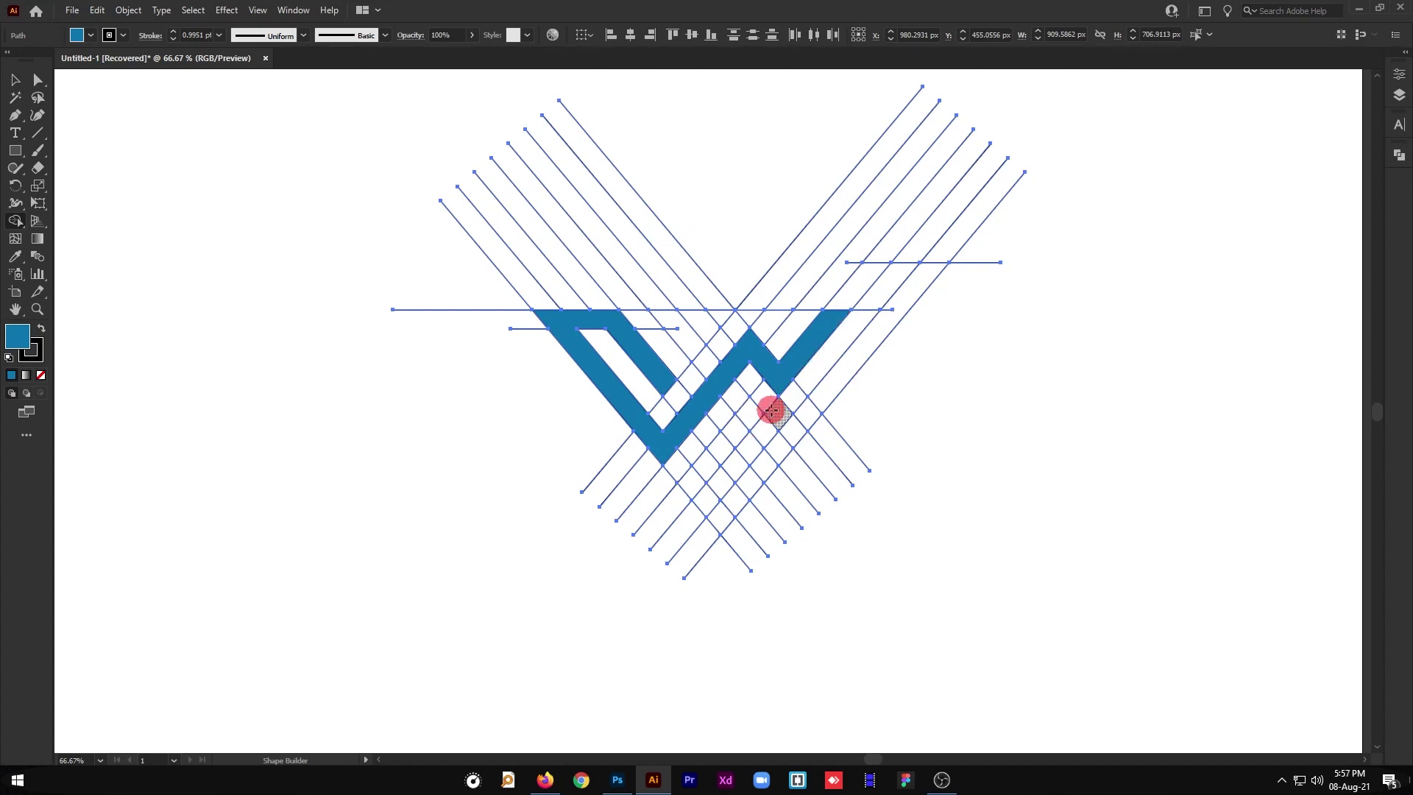
Step: Merge the cells of the long right arm into blue
{"action": "mouse_move", "coordinate": [763, 429]}
{"action": "left_mouse_down"}
{"action": "mouse_move", "coordinate": [783, 447]}
{"action": "mouse_move", "coordinate": [850, 366]}
{"action": "left_mouse_up"}
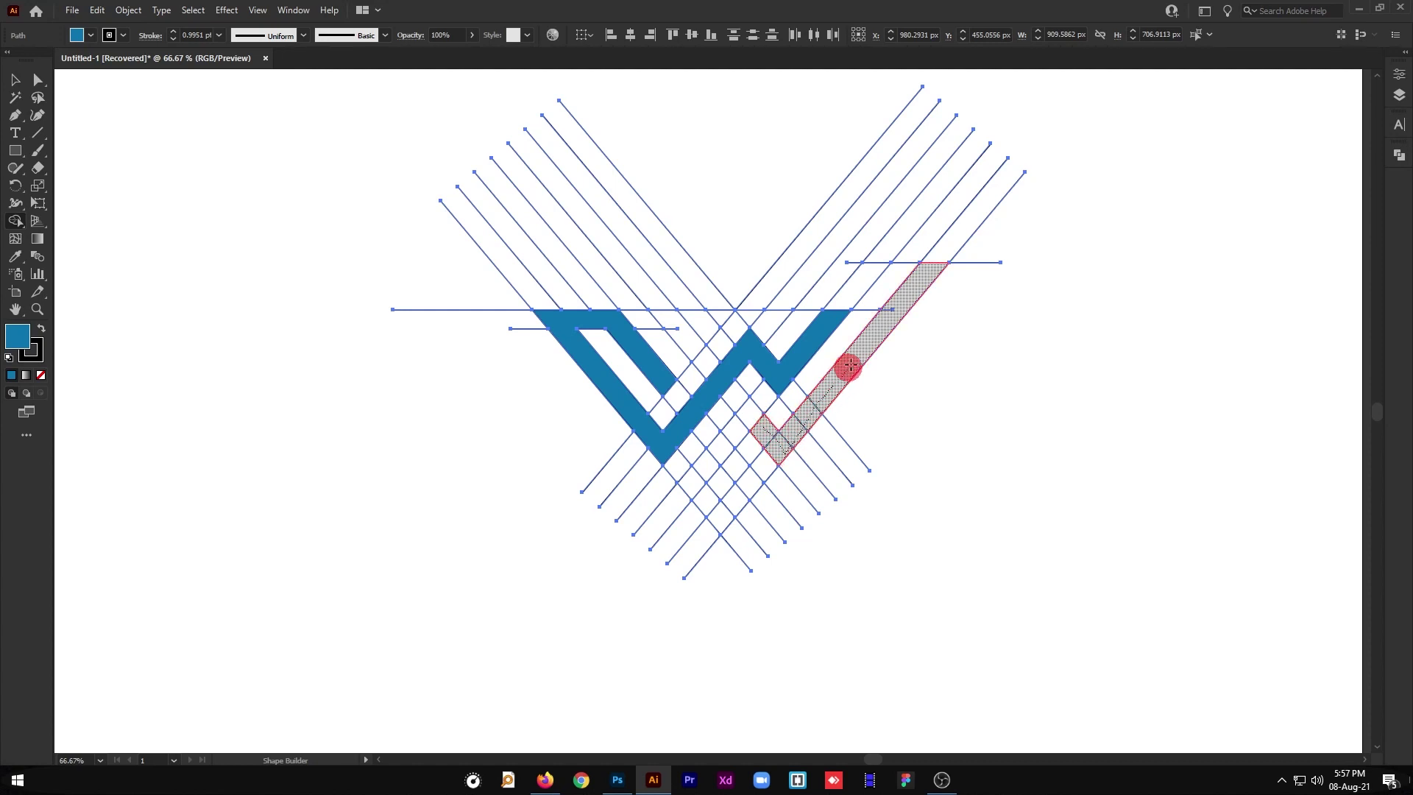
{"action": "left_click_drag", "start_coordinate": [850, 366], "coordinate": [906, 294]}
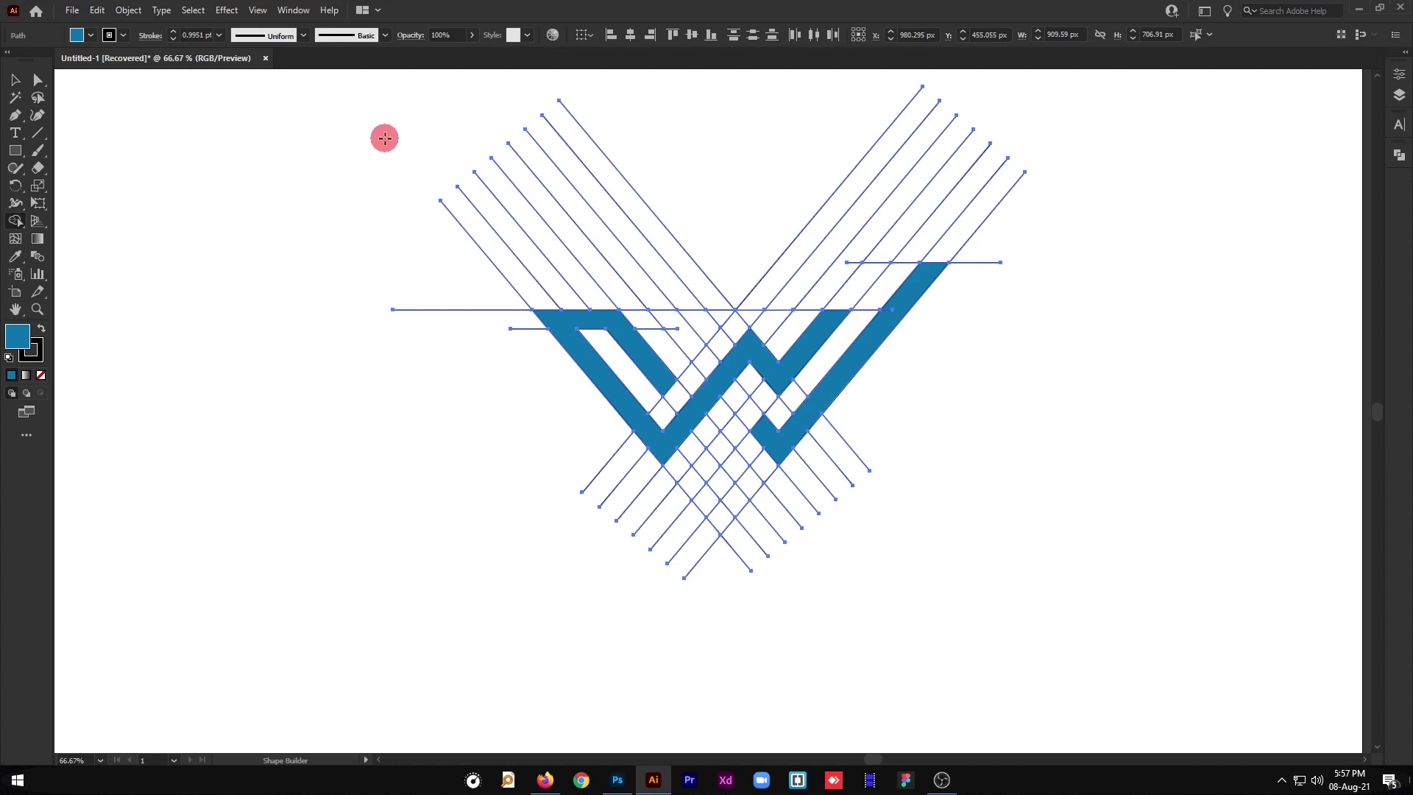
{"action": "left_click", "coordinate": [158, 56]}
{"action": "left_click", "coordinate": [14, 81]}
Step: Zoom out, select both blue W parts and move them clear of the lines
{"action": "left_click", "coordinate": [1133, 391]}
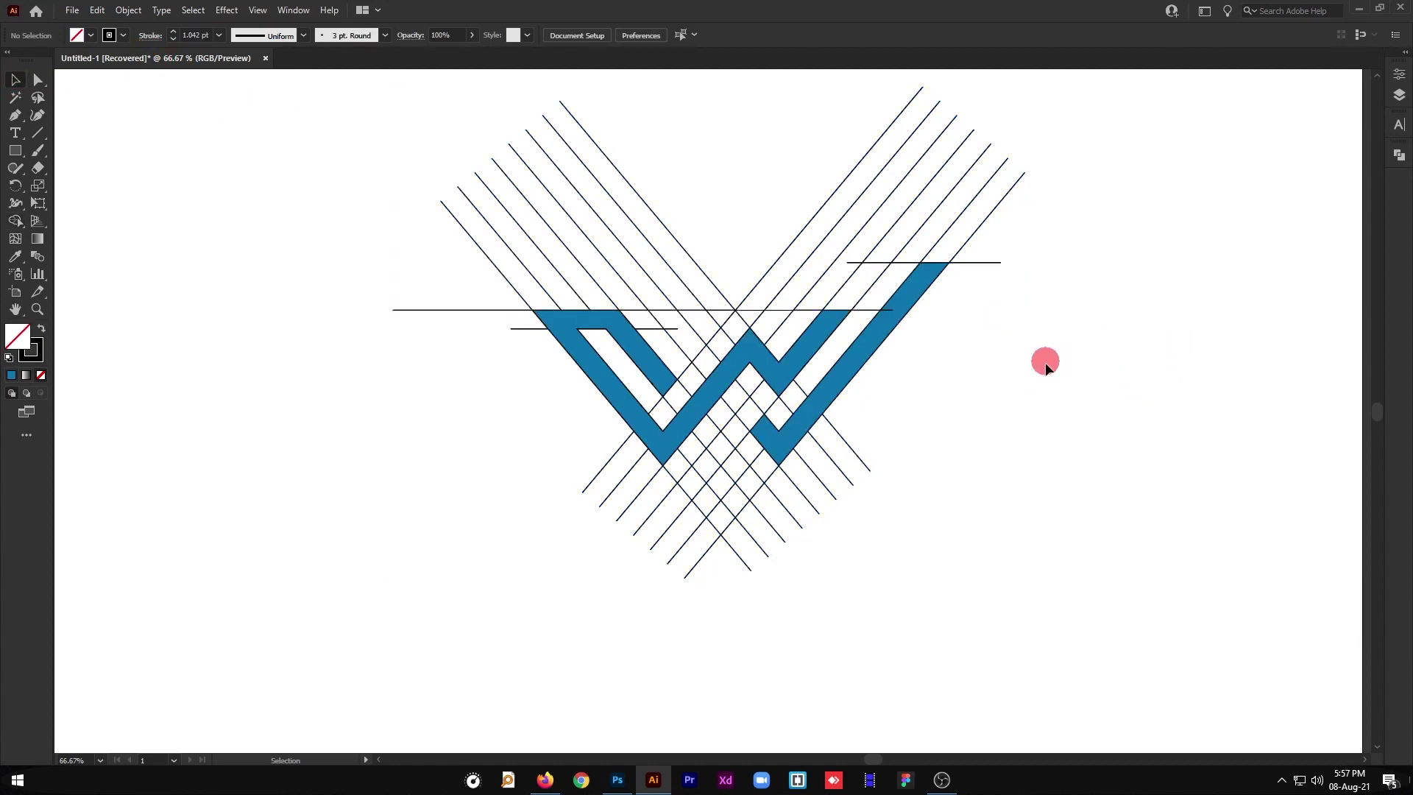
{"action": "key", "text": "ctrl+minus"}
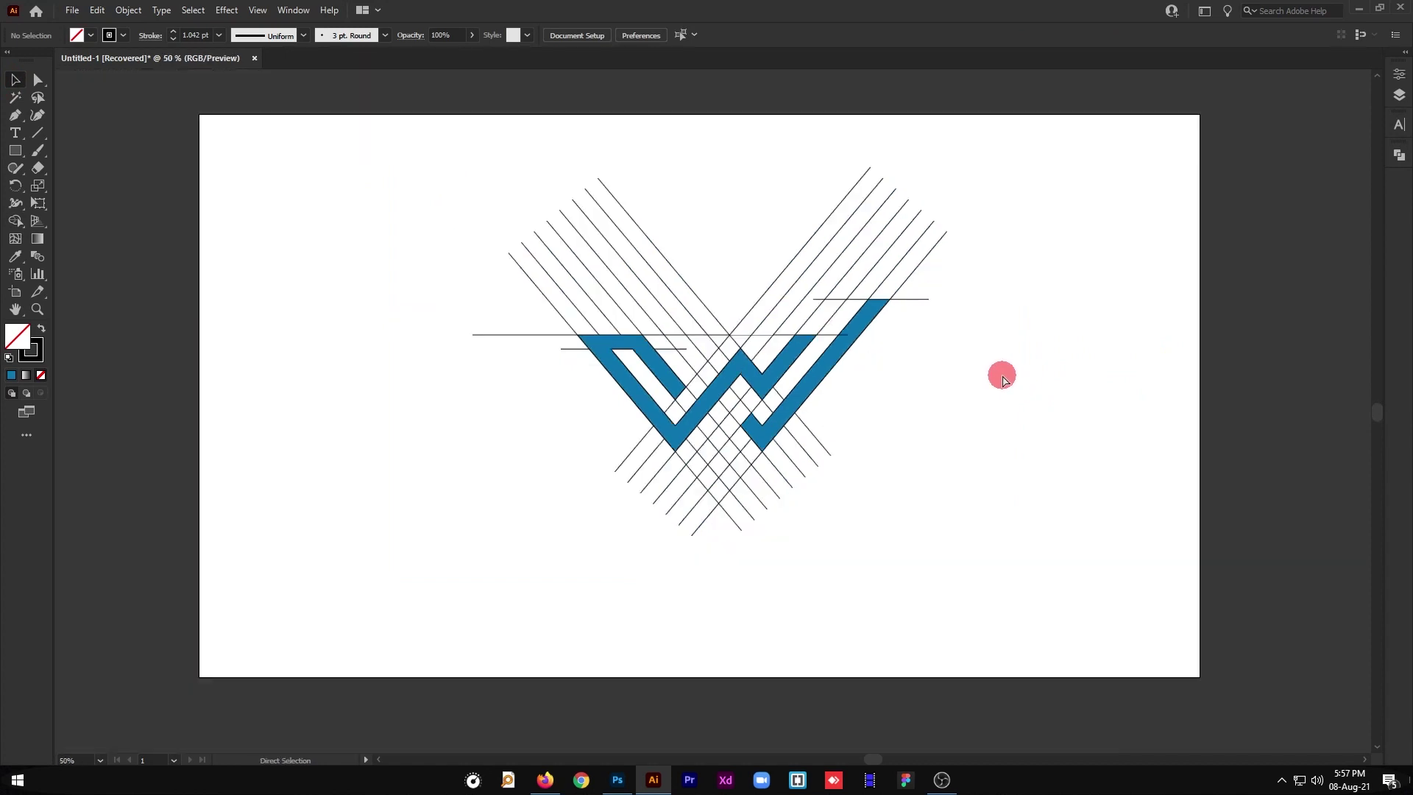
{"action": "left_click_drag", "start_coordinate": [1001, 374], "coordinate": [908, 398]}
{"action": "left_click", "coordinate": [665, 401]}
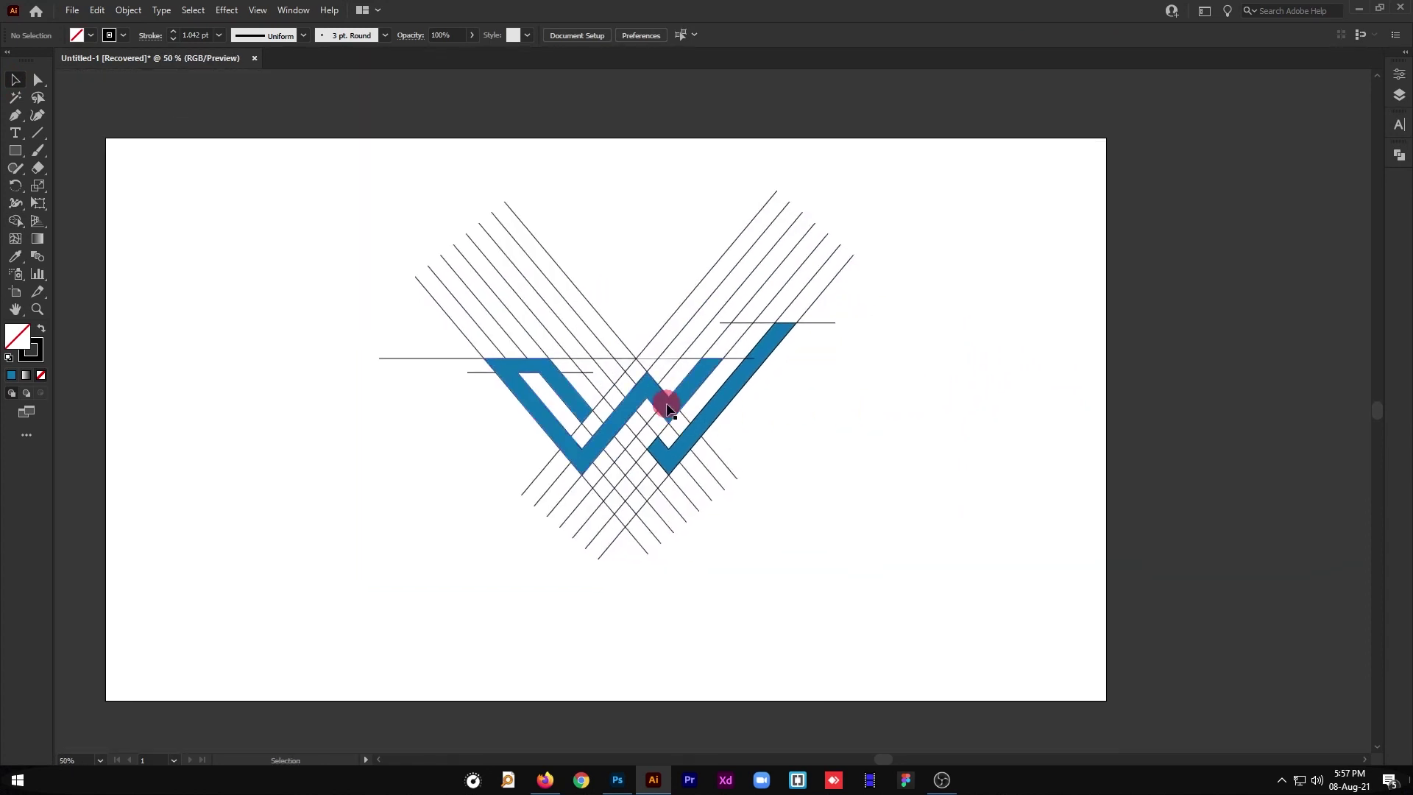
{"action": "left_click", "coordinate": [738, 388], "text": "shift"}
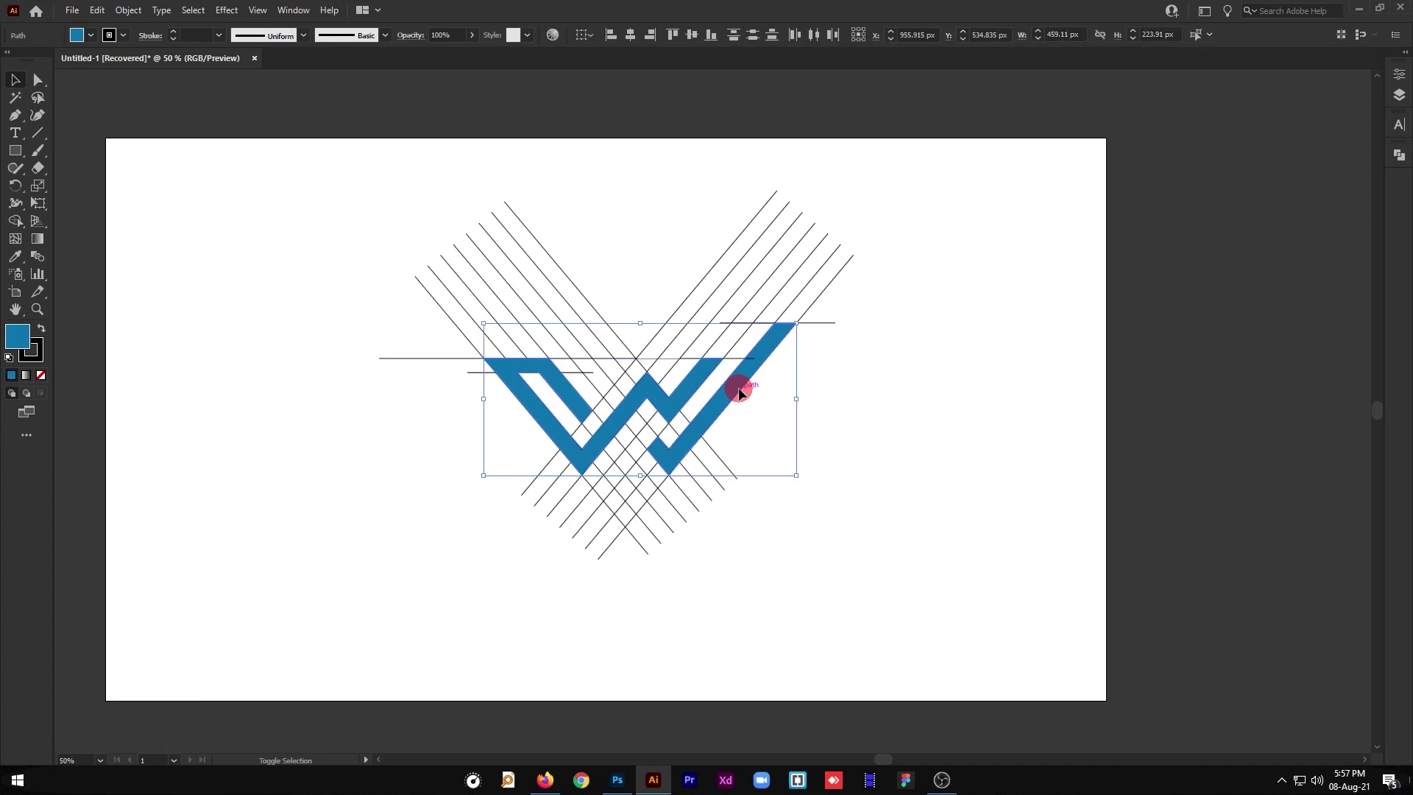
{"action": "left_click_drag", "start_coordinate": [726, 396], "coordinate": [1056, 467]}
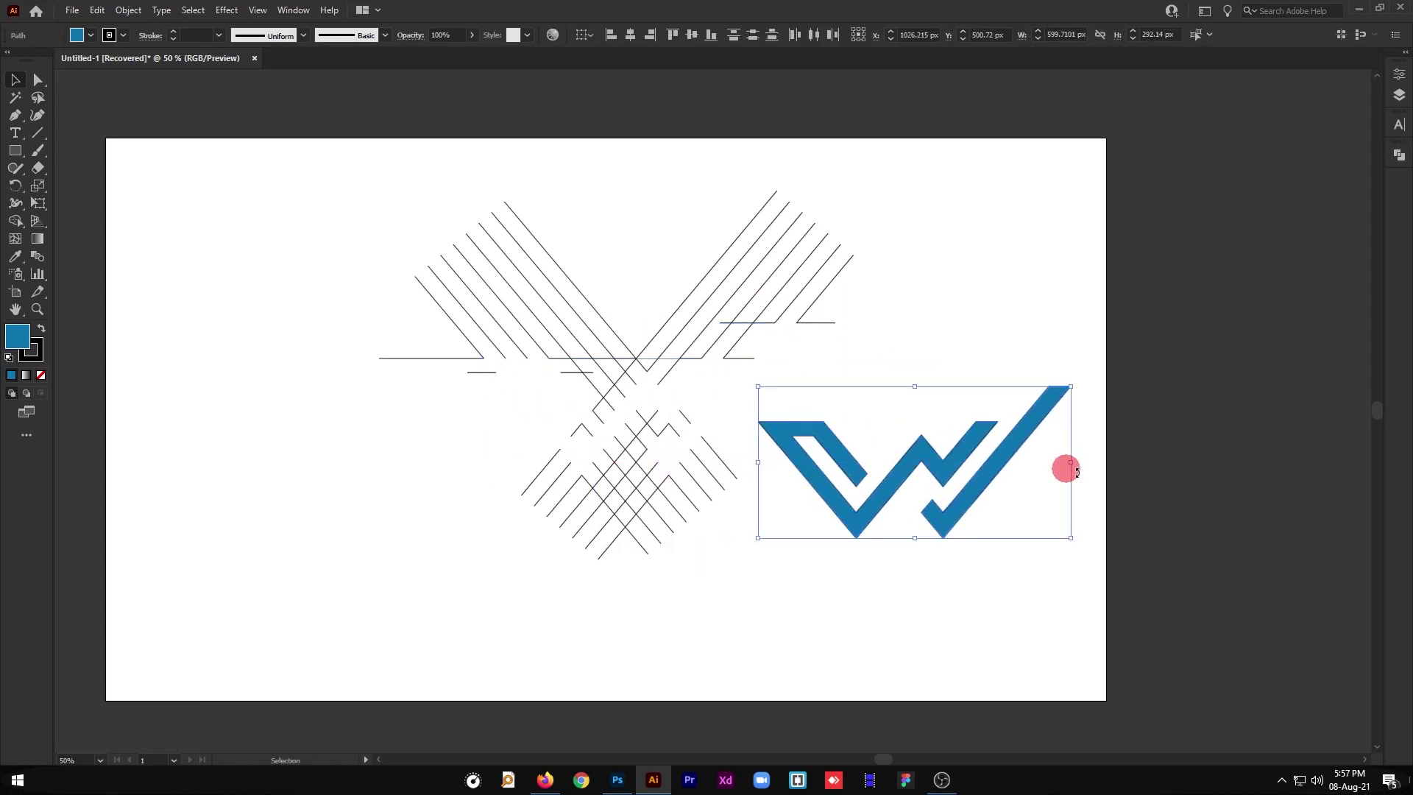
Step: Delete all the black construction lines and move the W back to the centre
{"action": "left_click", "coordinate": [330, 183]}
{"action": "left_click_drag", "start_coordinate": [338, 195], "coordinate": [811, 623]}
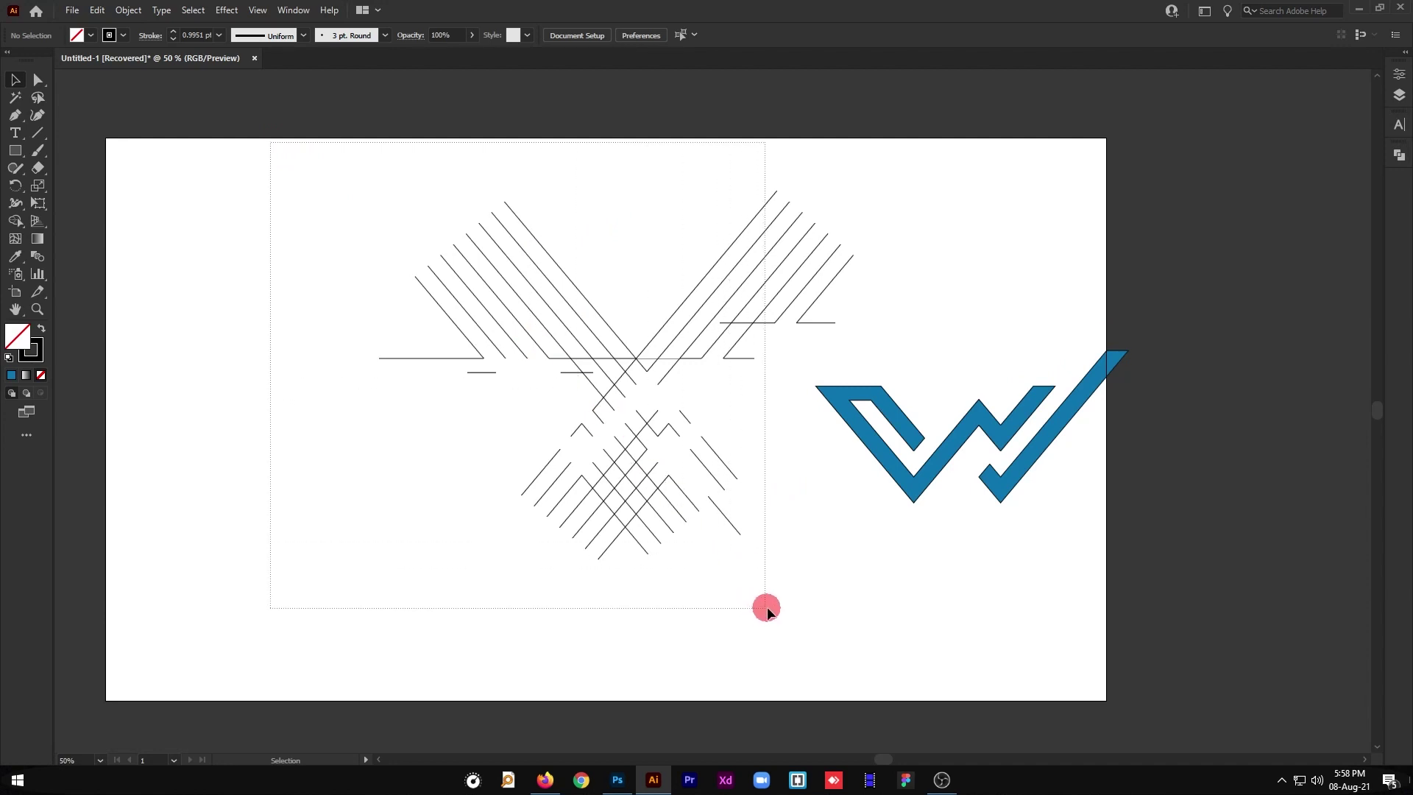
{"action": "key", "text": "Delete"}
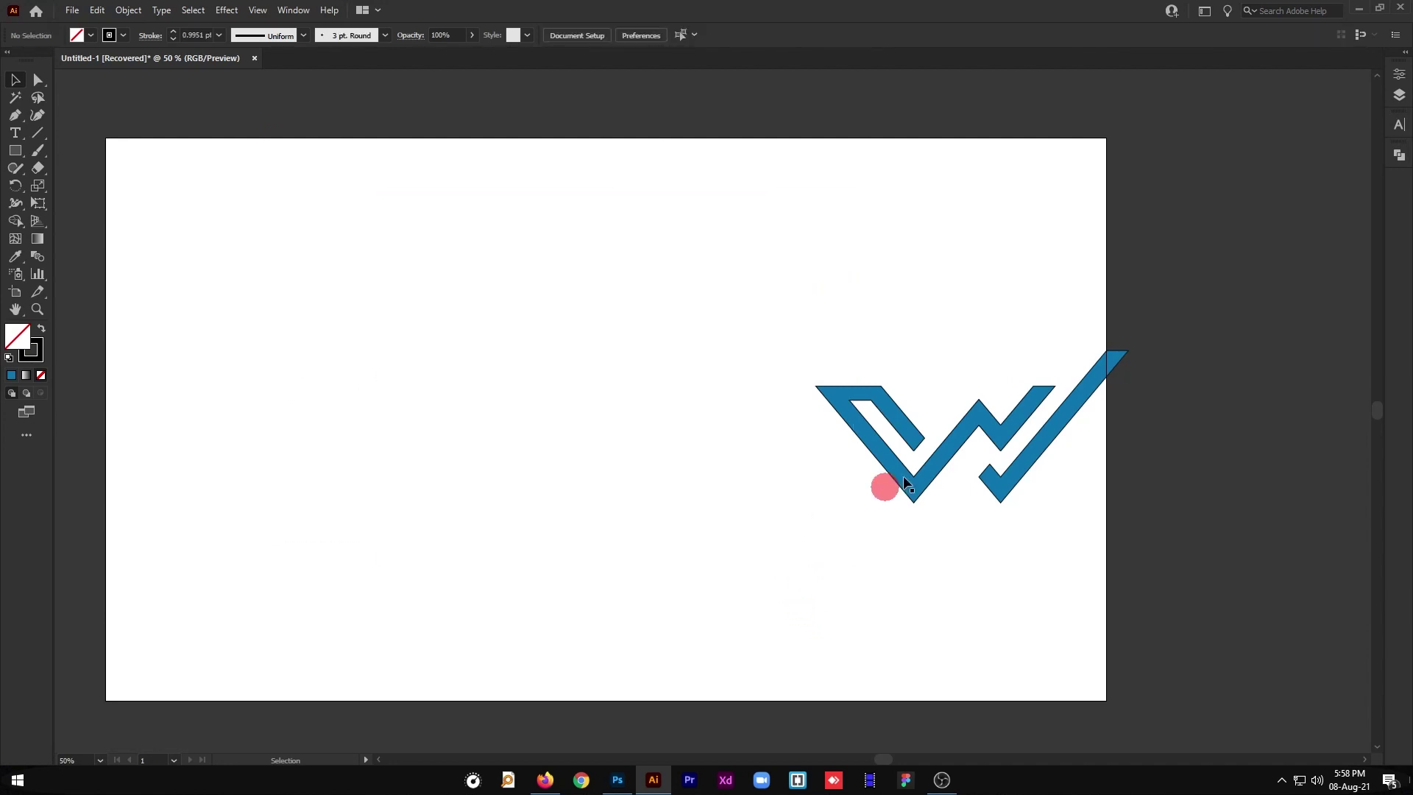
{"action": "mouse_move", "coordinate": [783, 312]}
{"action": "left_mouse_down"}
{"action": "mouse_move", "coordinate": [1071, 501]}
{"action": "mouse_move", "coordinate": [724, 440]}
{"action": "mouse_move", "coordinate": [797, 442]}
{"action": "left_mouse_up"}
Step: Set the W's stroke to None
{"action": "left_click", "coordinate": [33, 352]}
{"action": "left_click", "coordinate": [41, 376]}
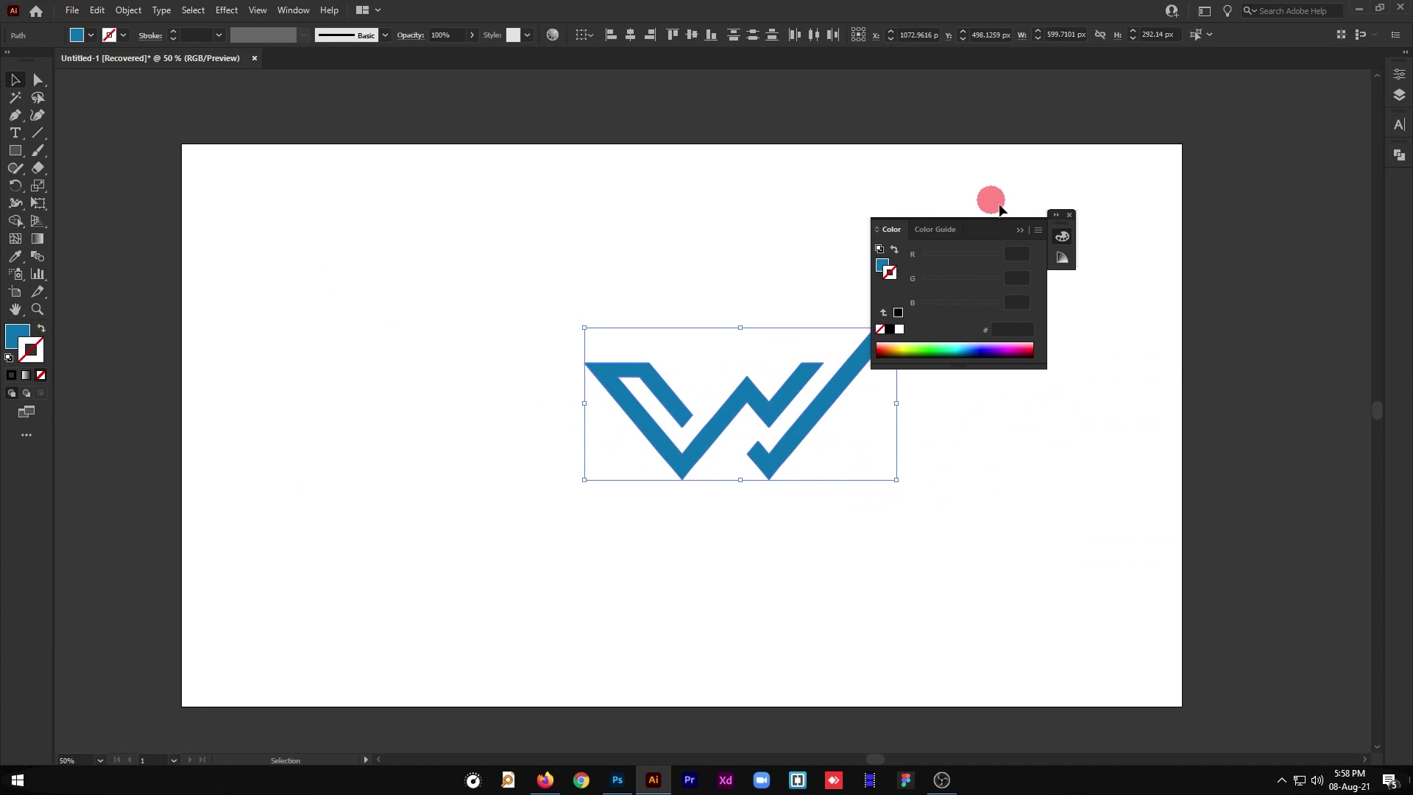
{"action": "left_click", "coordinate": [1069, 214]}
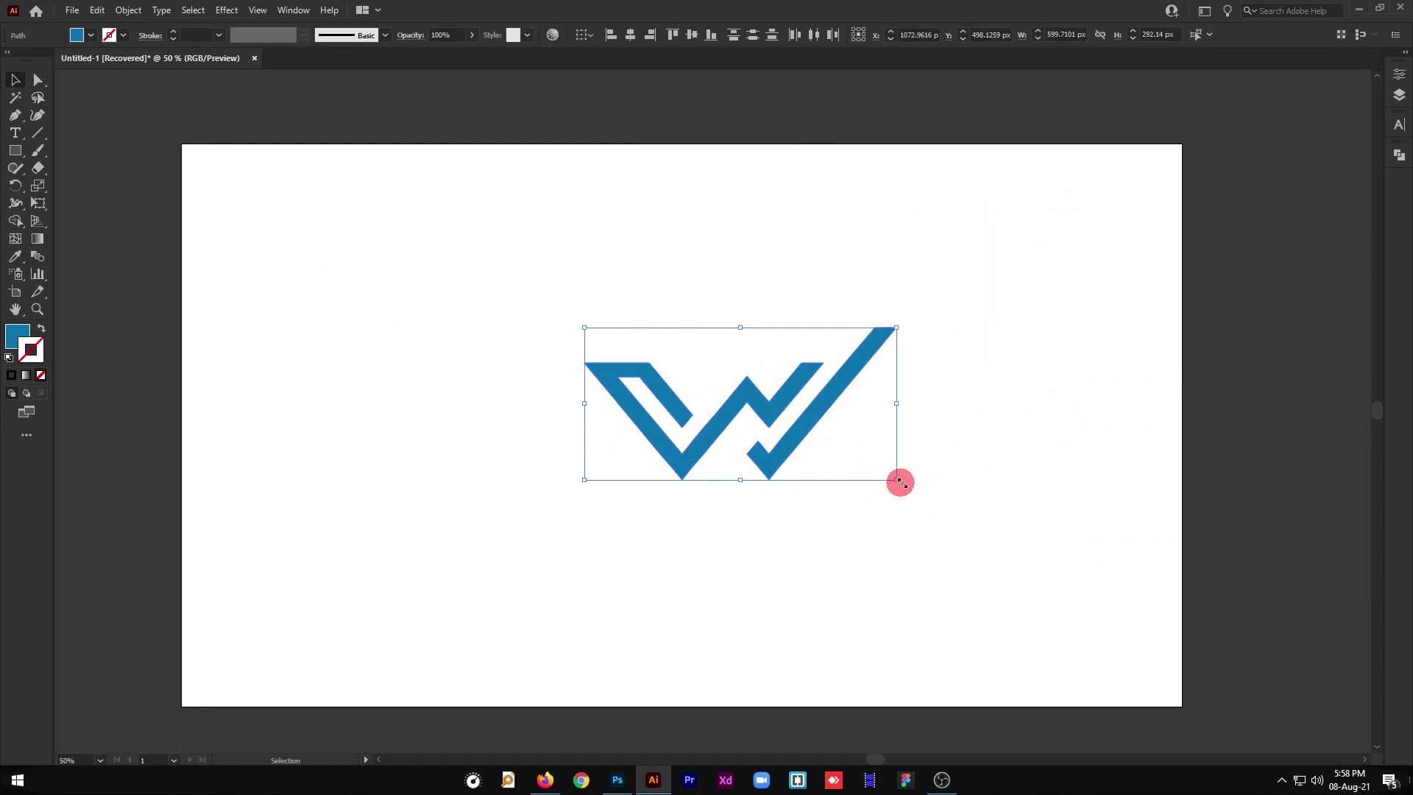
Step: Scale the W up with corner handles to fill most of the artboard, then show export options
{"action": "left_click_drag", "start_coordinate": [897, 403], "coordinate": [859, 410]}
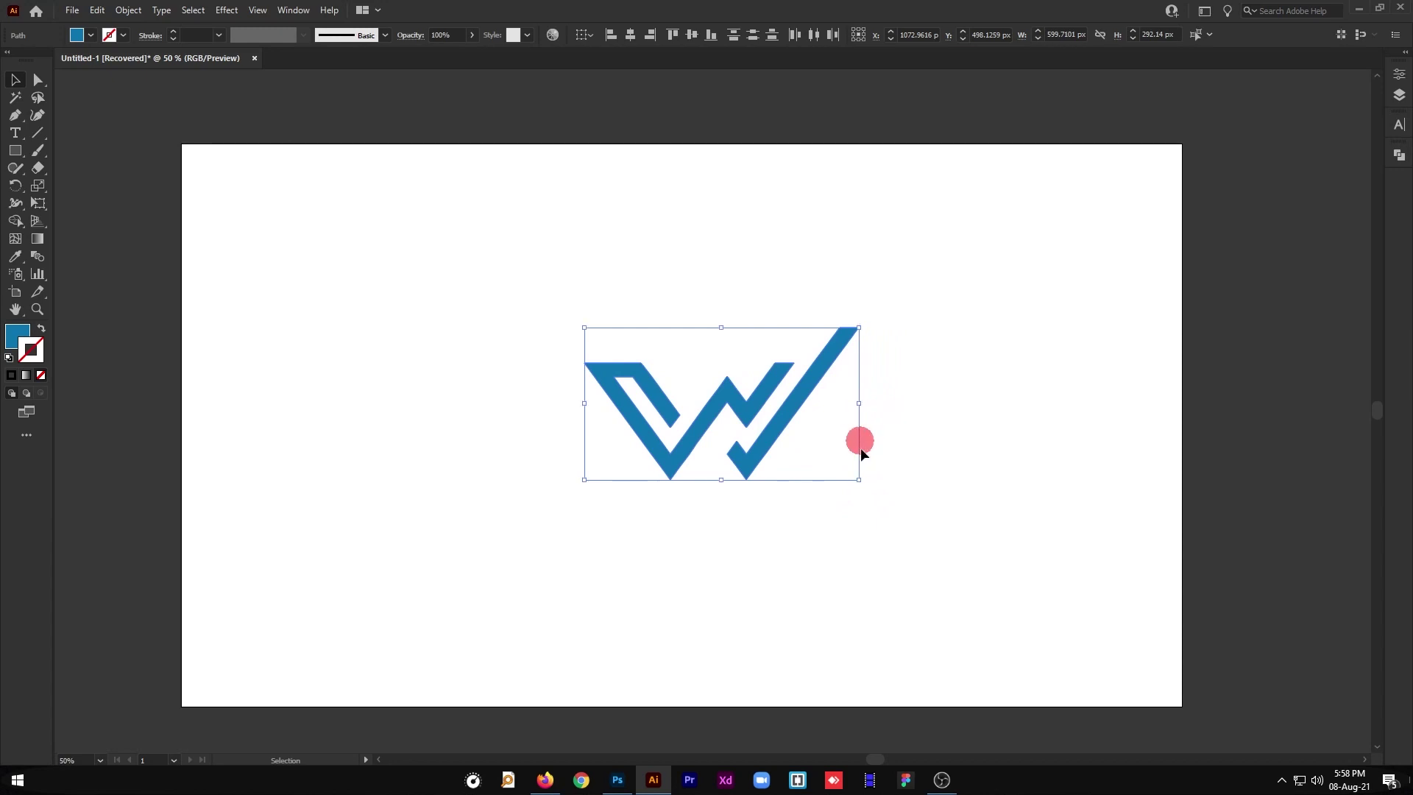
{"action": "left_click_drag", "start_coordinate": [864, 481], "coordinate": [977, 527]}
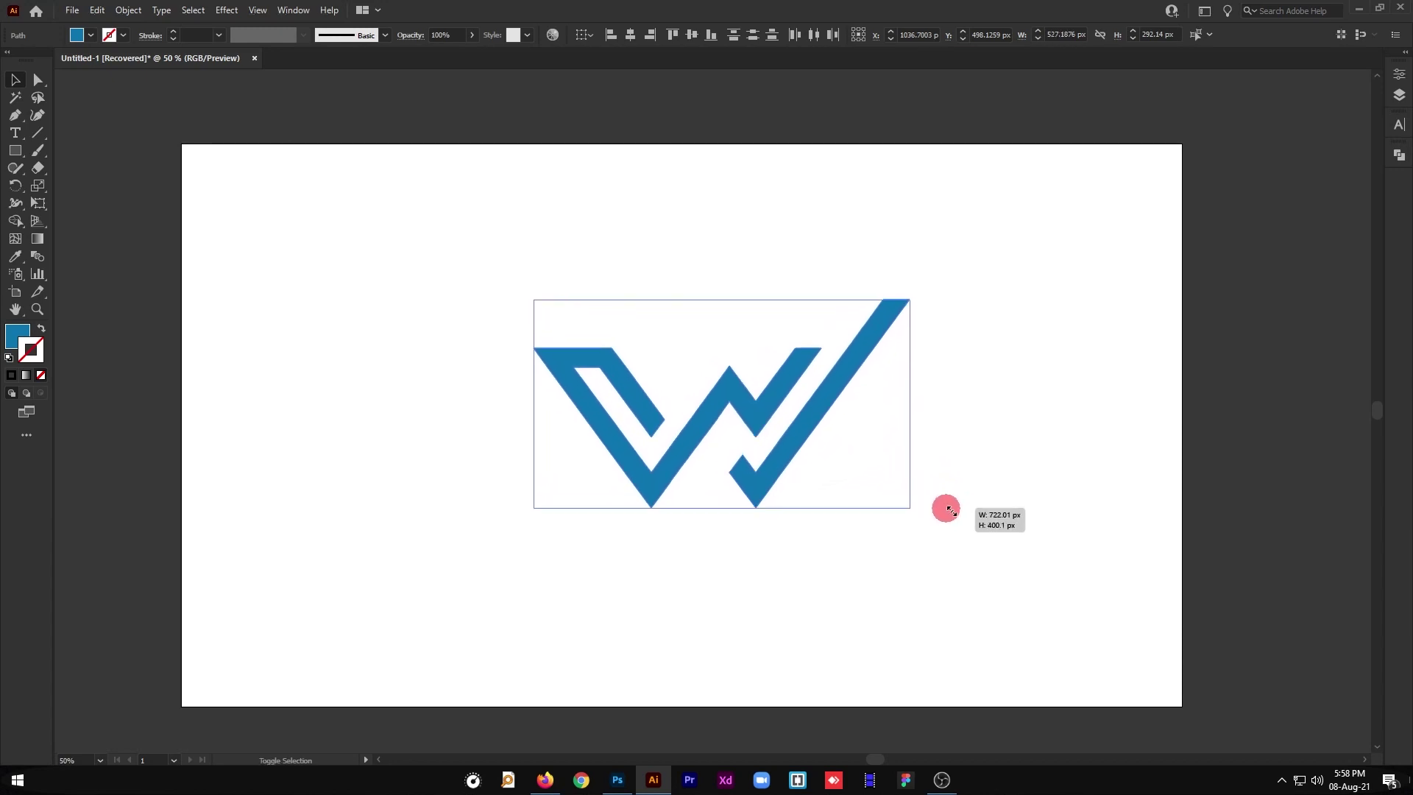
{"action": "left_click_drag", "start_coordinate": [832, 437], "coordinate": [808, 438]}
{"action": "left_click_drag", "start_coordinate": [927, 527], "coordinate": [954, 541]}
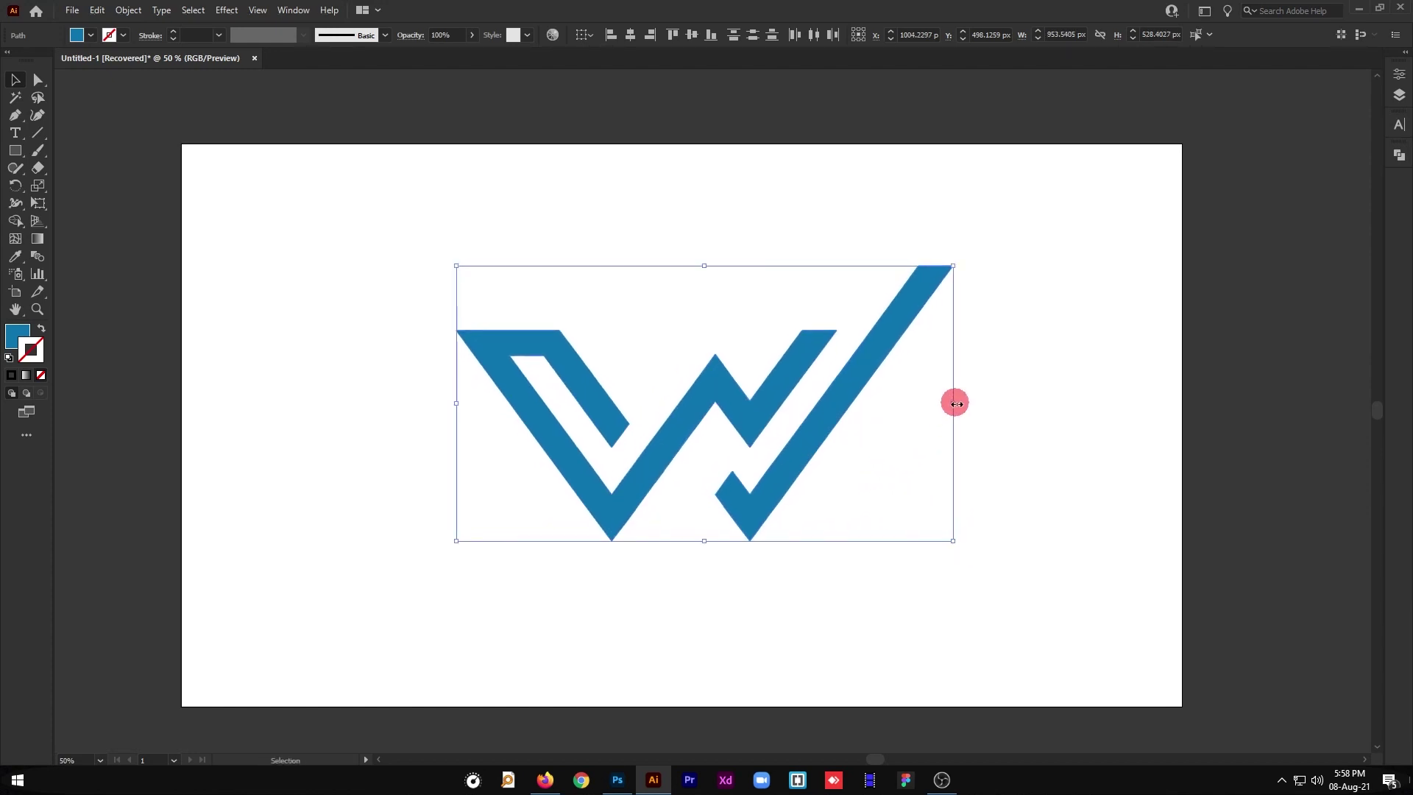
{"action": "left_click_drag", "start_coordinate": [956, 404], "coordinate": [943, 403]}
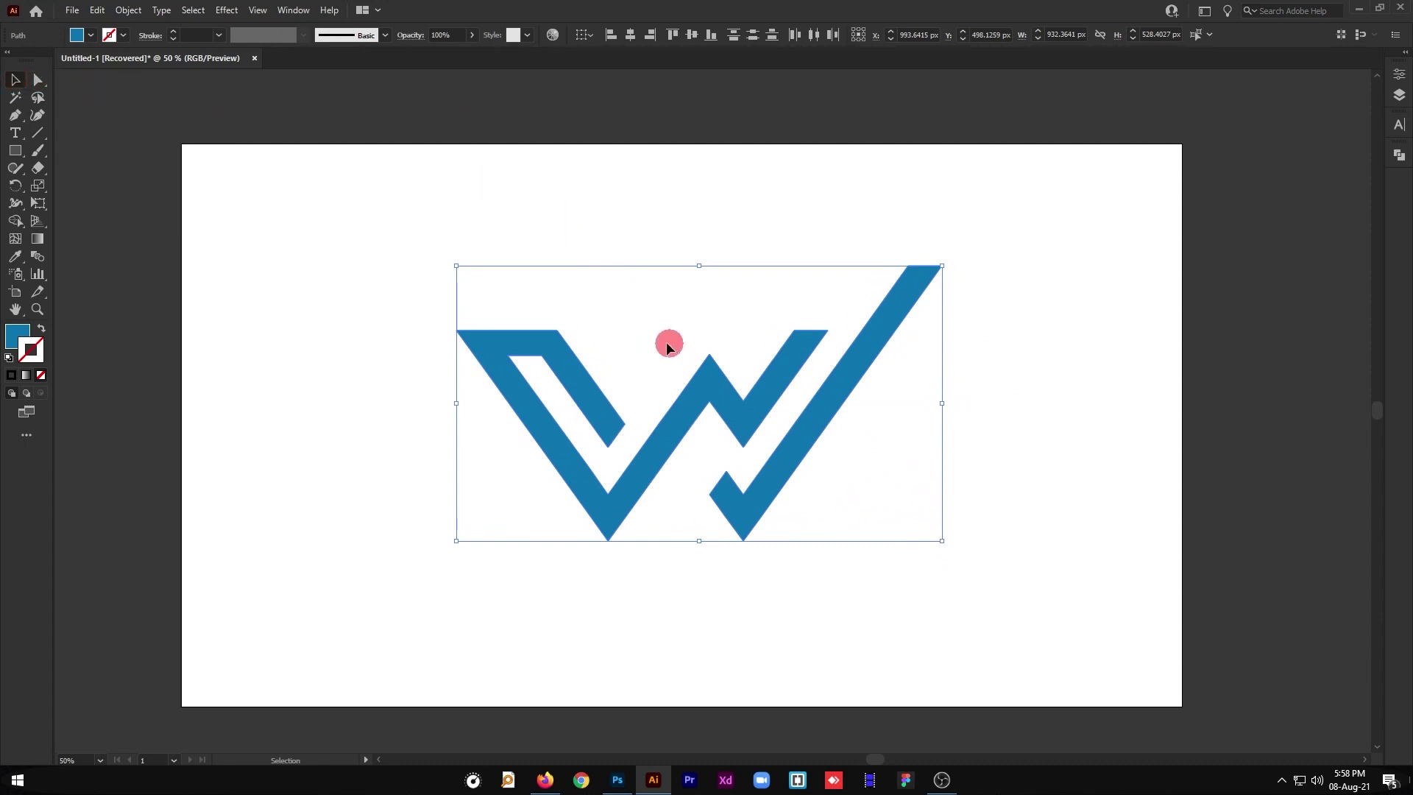
{"action": "left_click_drag", "start_coordinate": [943, 543], "coordinate": [1008, 579]}
{"action": "left_click", "coordinate": [1076, 490]}
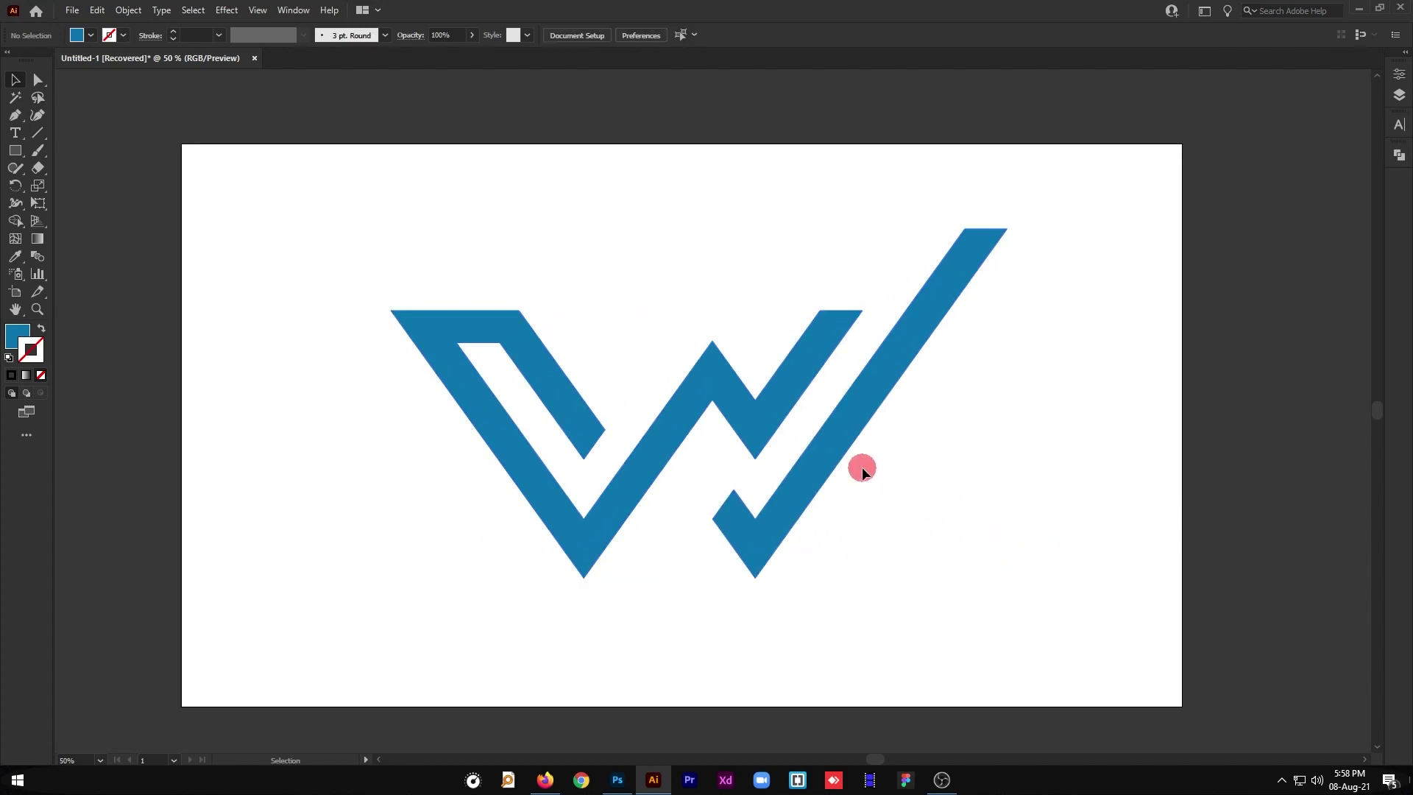
{"action": "left_click", "coordinate": [72, 10]}
{"action": "left_click", "coordinate": [225, 296]}
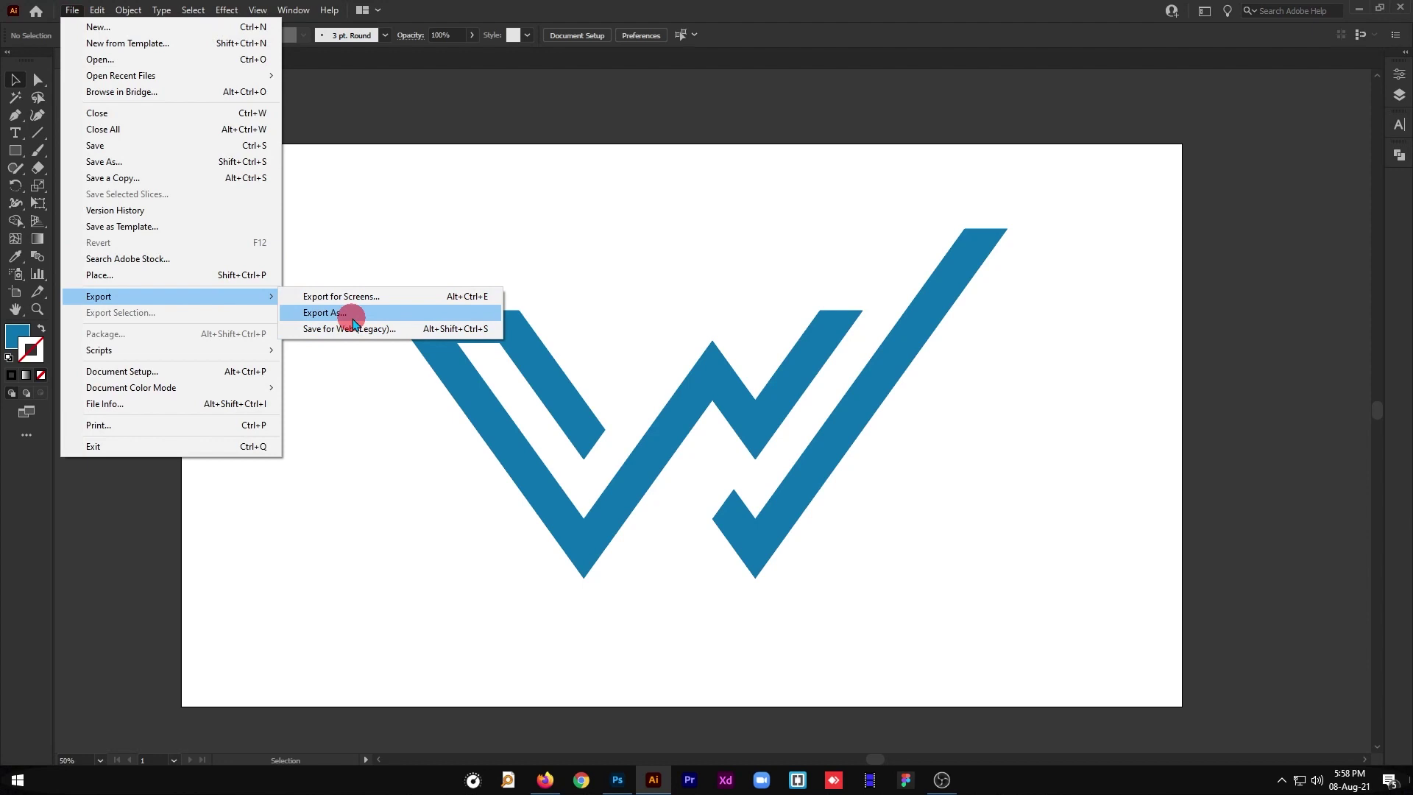
Step: Export the W logo as a PNG named Wooden Furniture
{"action": "left_click", "coordinate": [394, 315]}
{"action": "left_click", "coordinate": [267, 340]}
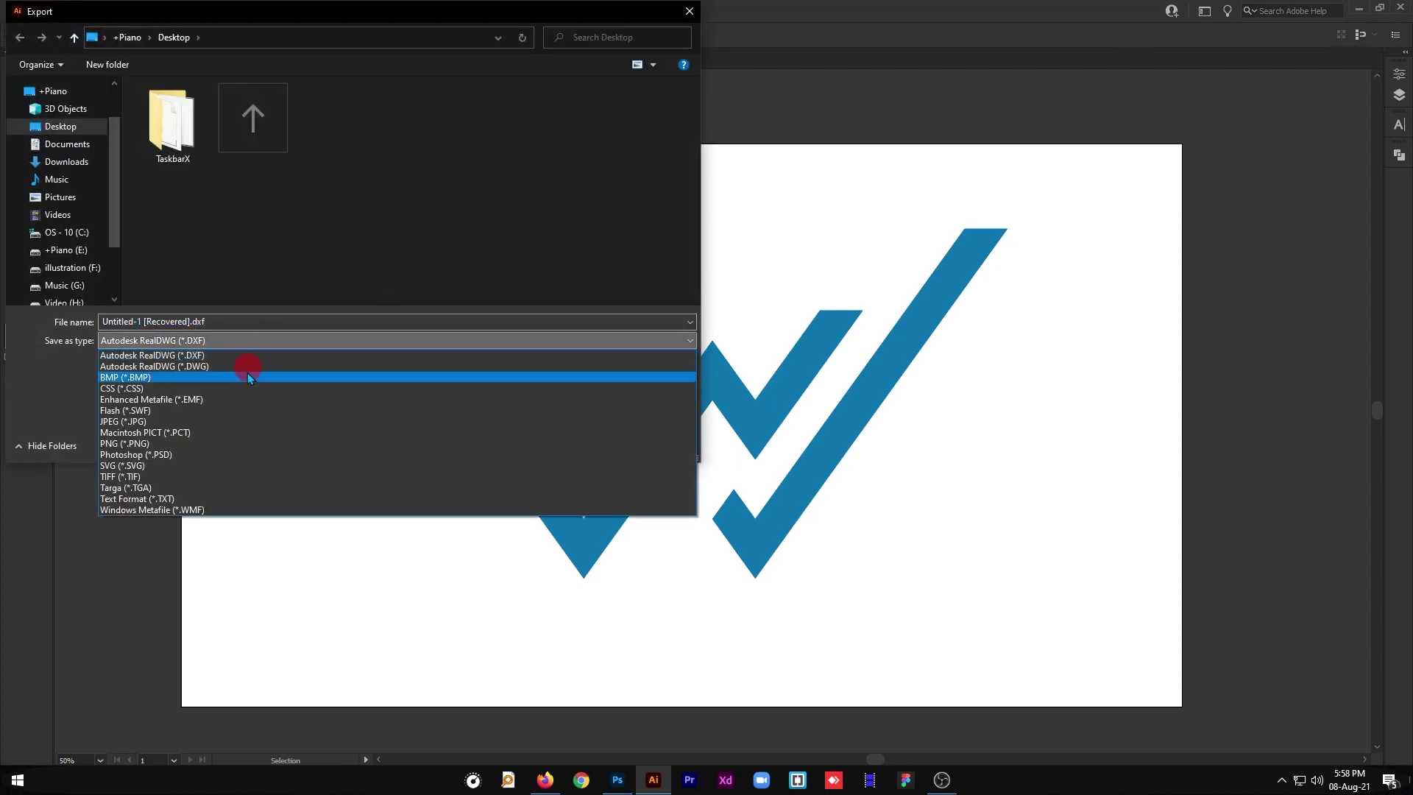
{"action": "left_click", "coordinate": [183, 443]}
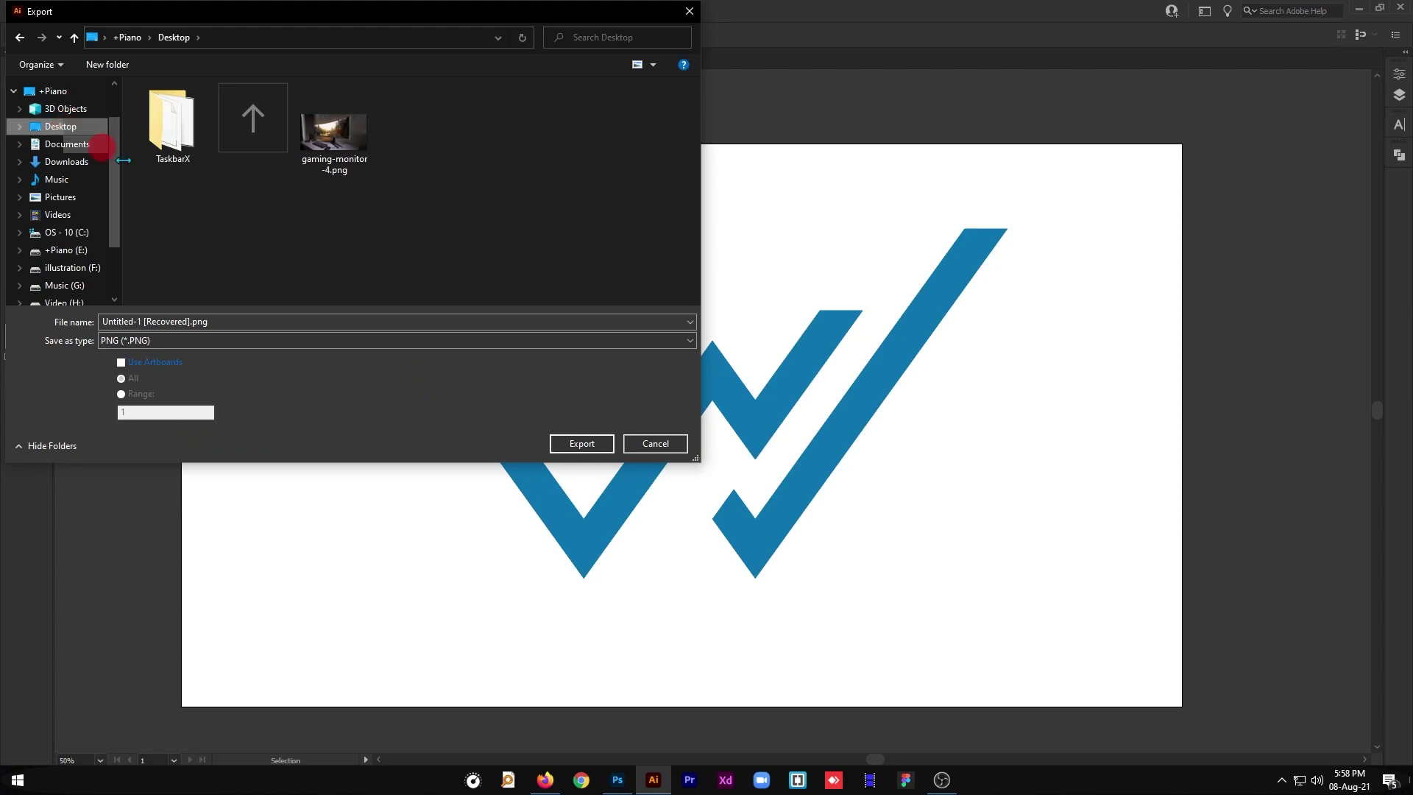
{"action": "left_click", "coordinate": [245, 321]}
{"action": "left_click", "coordinate": [194, 320]}
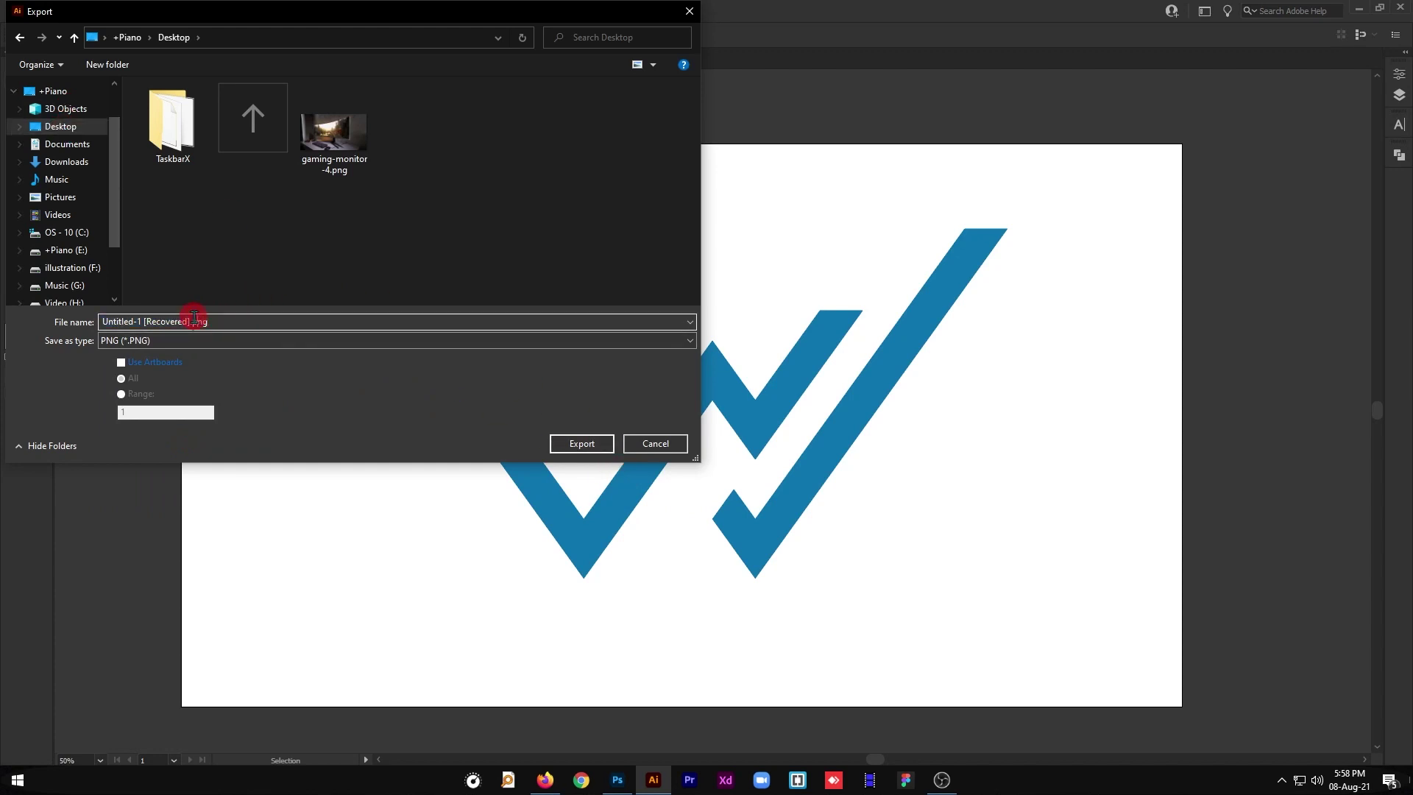
{"action": "double_click", "coordinate": [180, 321]}
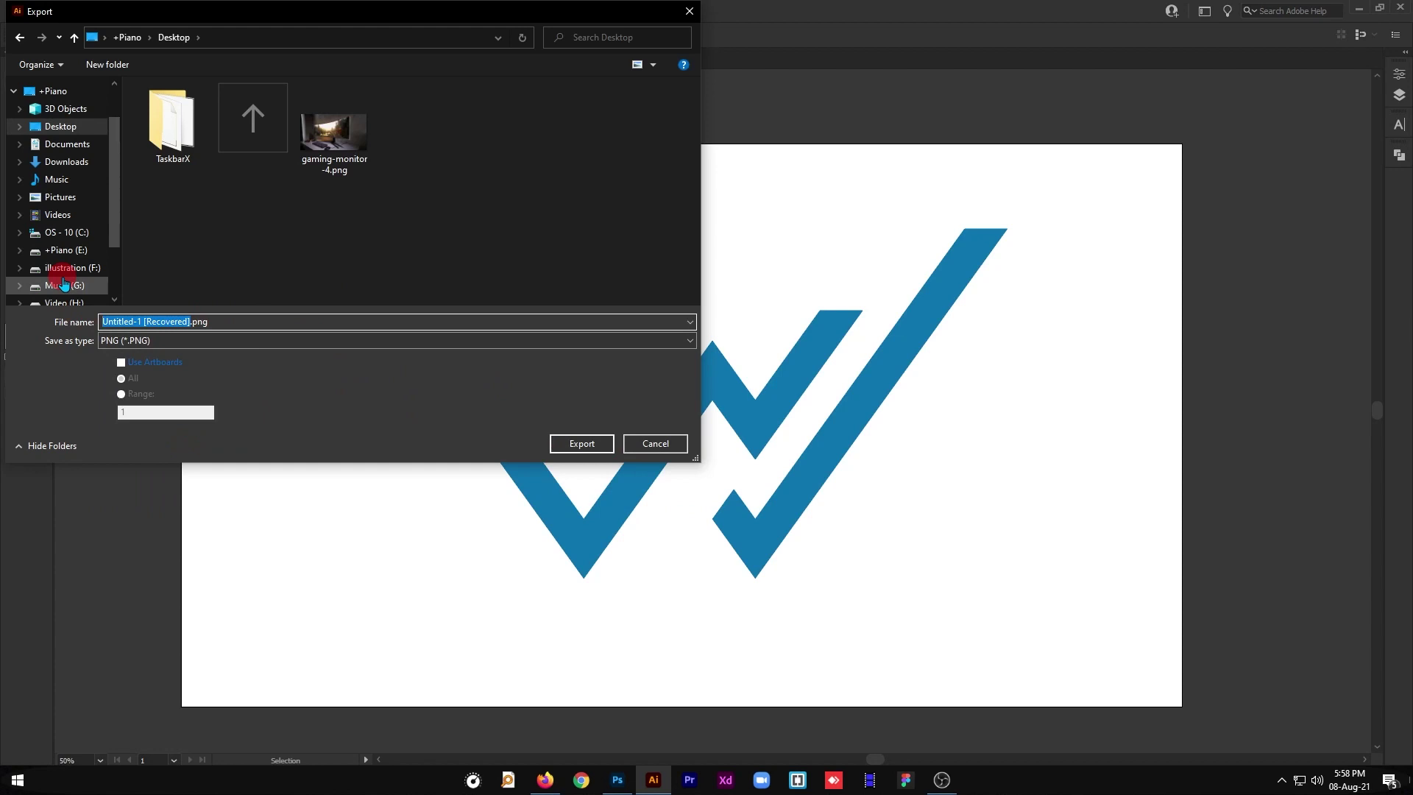
{"action": "type", "text": "wO"}
{"action": "key", "text": "Return"}
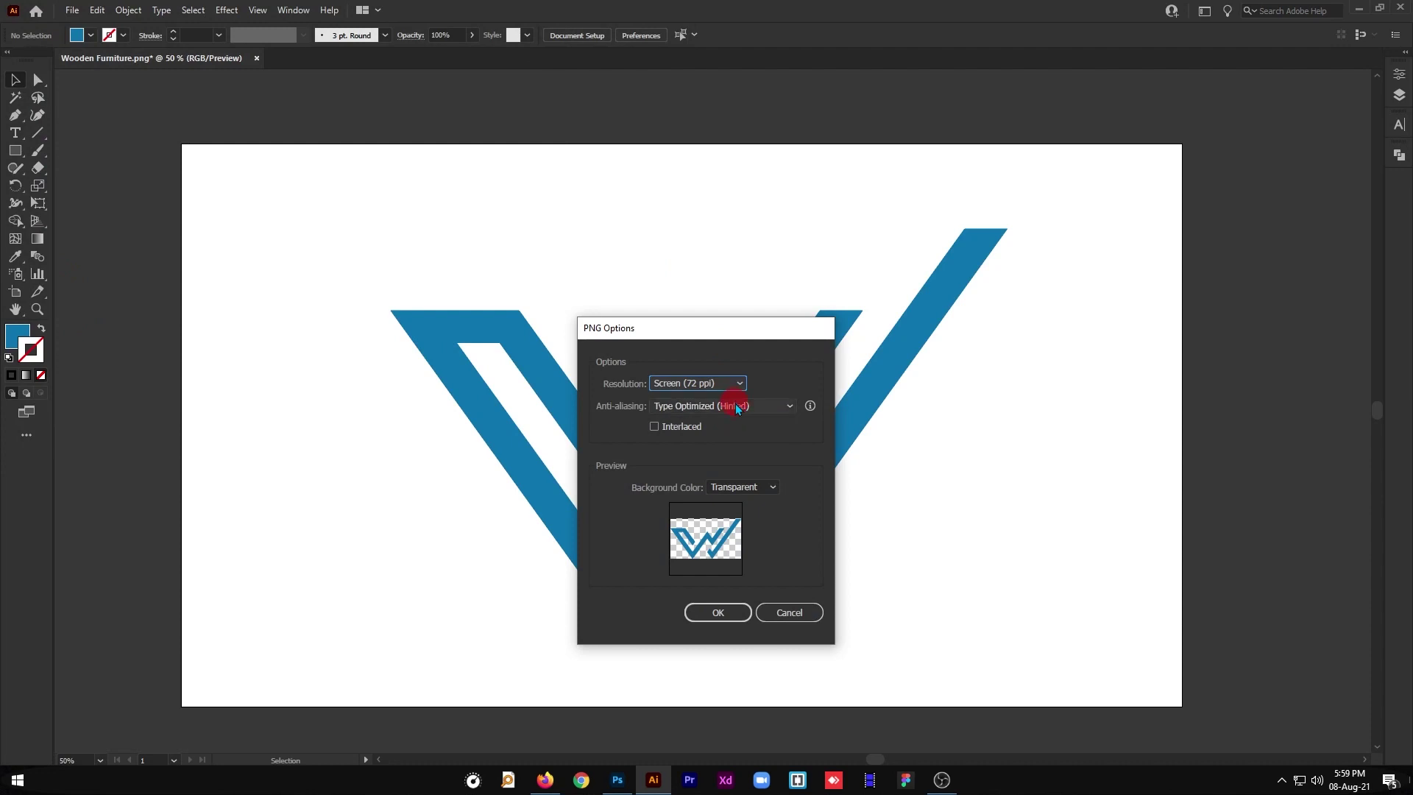
Step: Set the PNG options to High (300 ppi) resolution with a transparent background
{"action": "left_click", "coordinate": [736, 416]}
{"action": "left_click", "coordinate": [720, 389]}
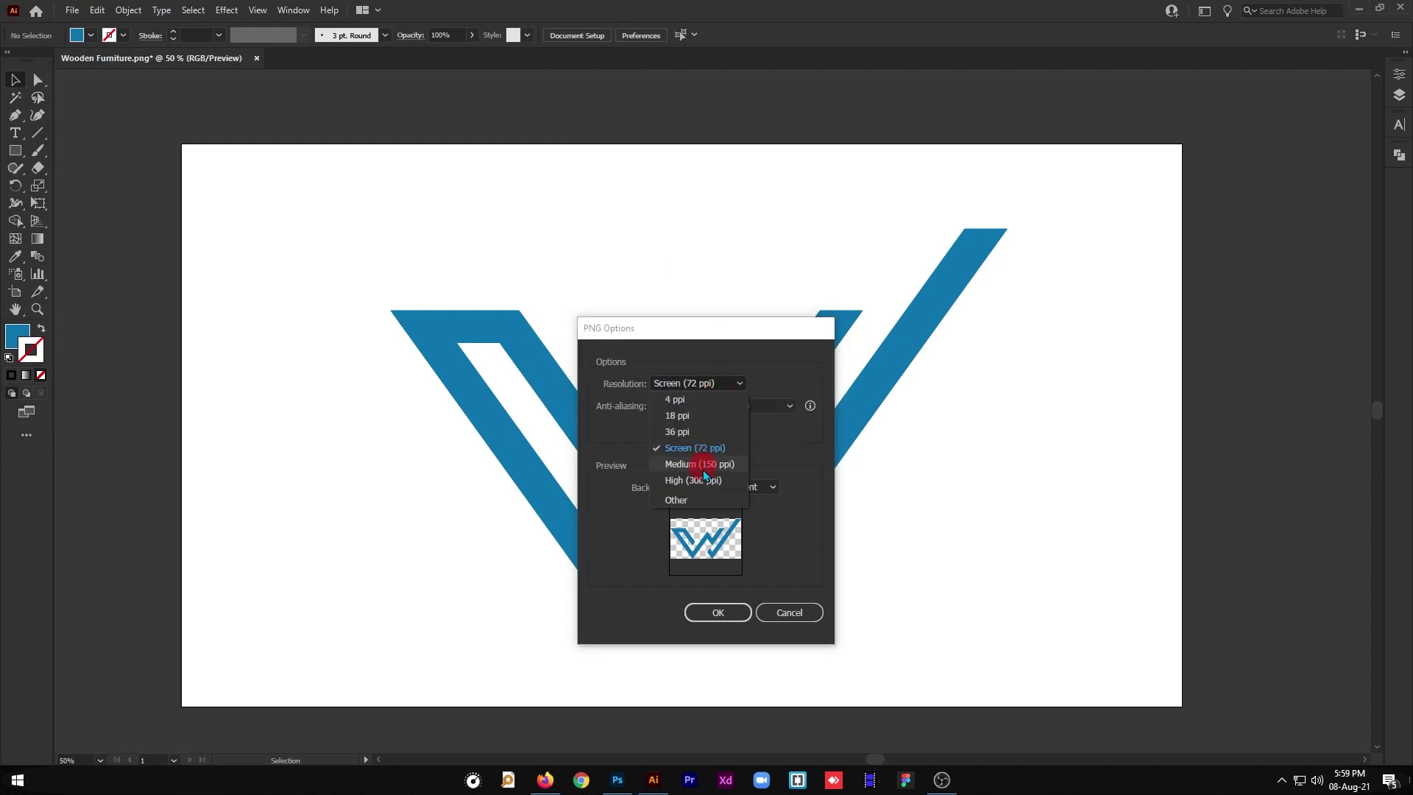
{"action": "left_click", "coordinate": [714, 478]}
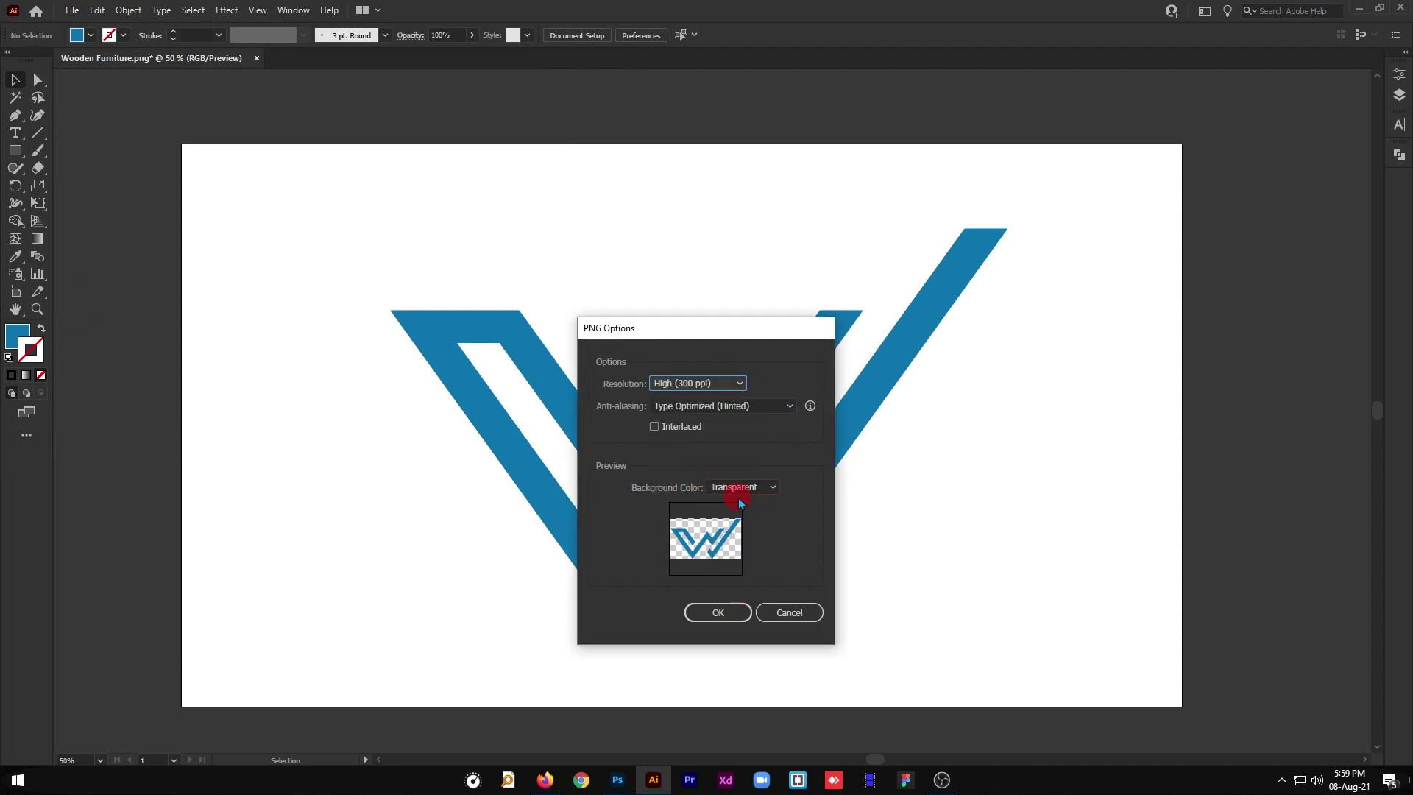
{"action": "left_click", "coordinate": [717, 613]}
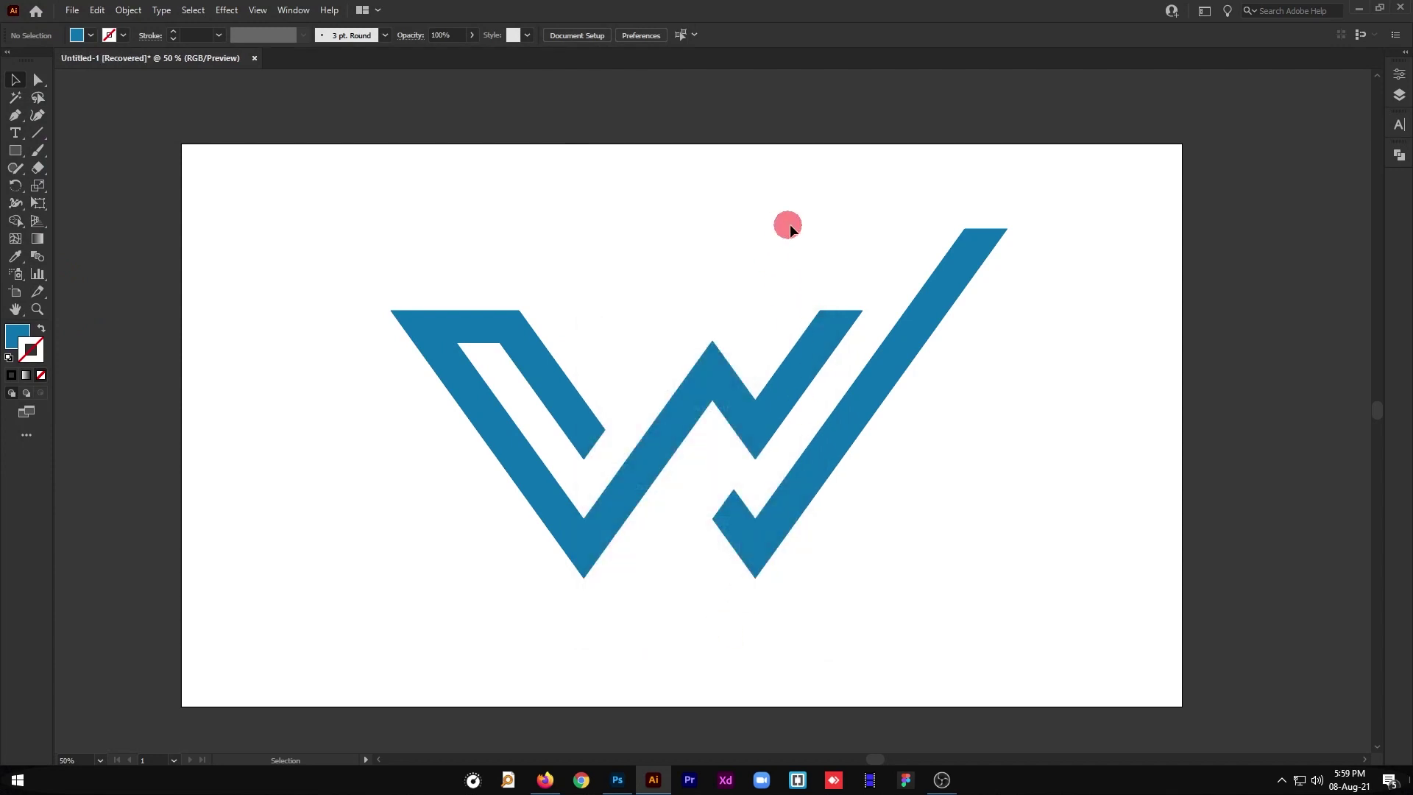
Step: Preview Wooden Furniture.png from the Desktop to confirm transparency, then return to Photoshop
{"action": "left_click", "coordinate": [1359, 9]}
{"action": "double_click", "coordinate": [83, 26]}
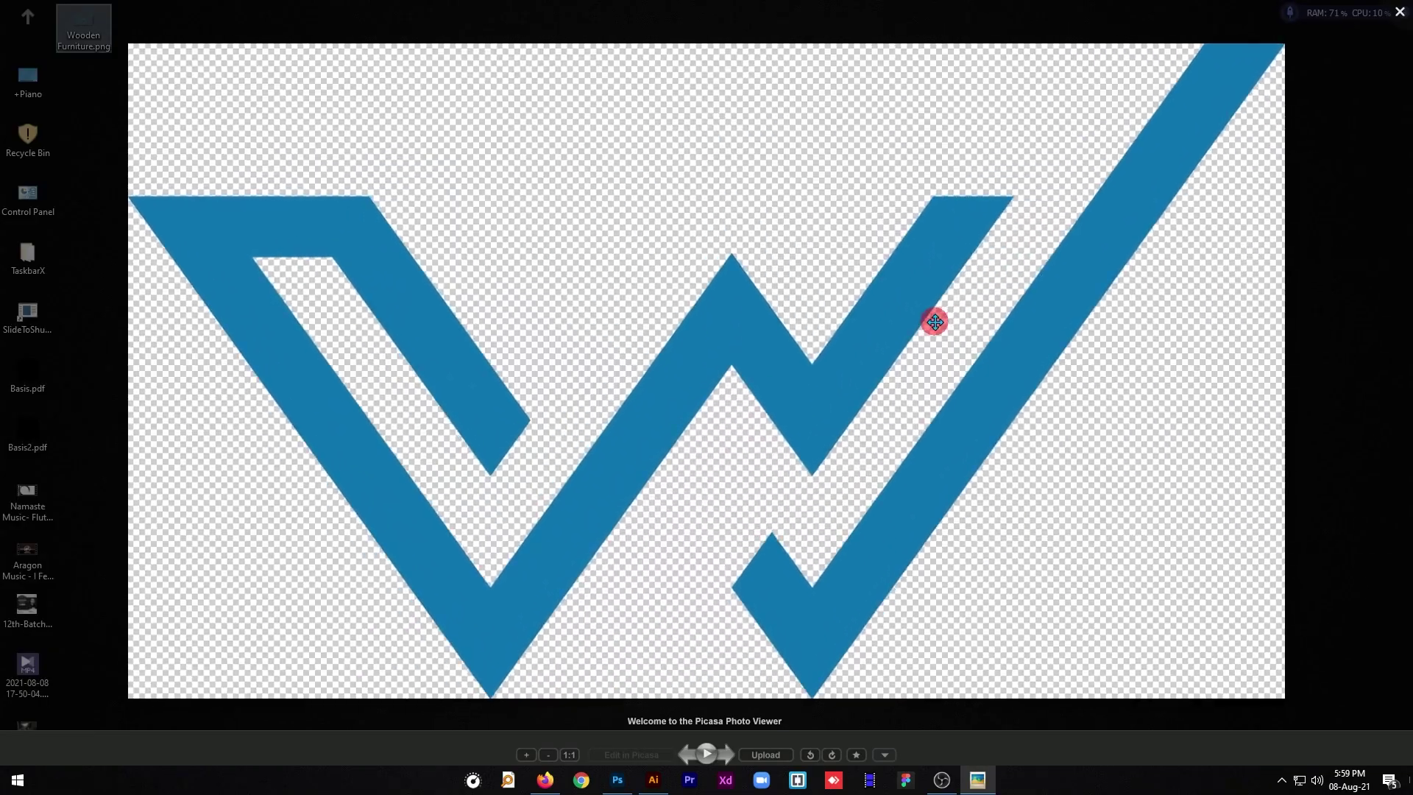
{"action": "key", "text": "Escape"}
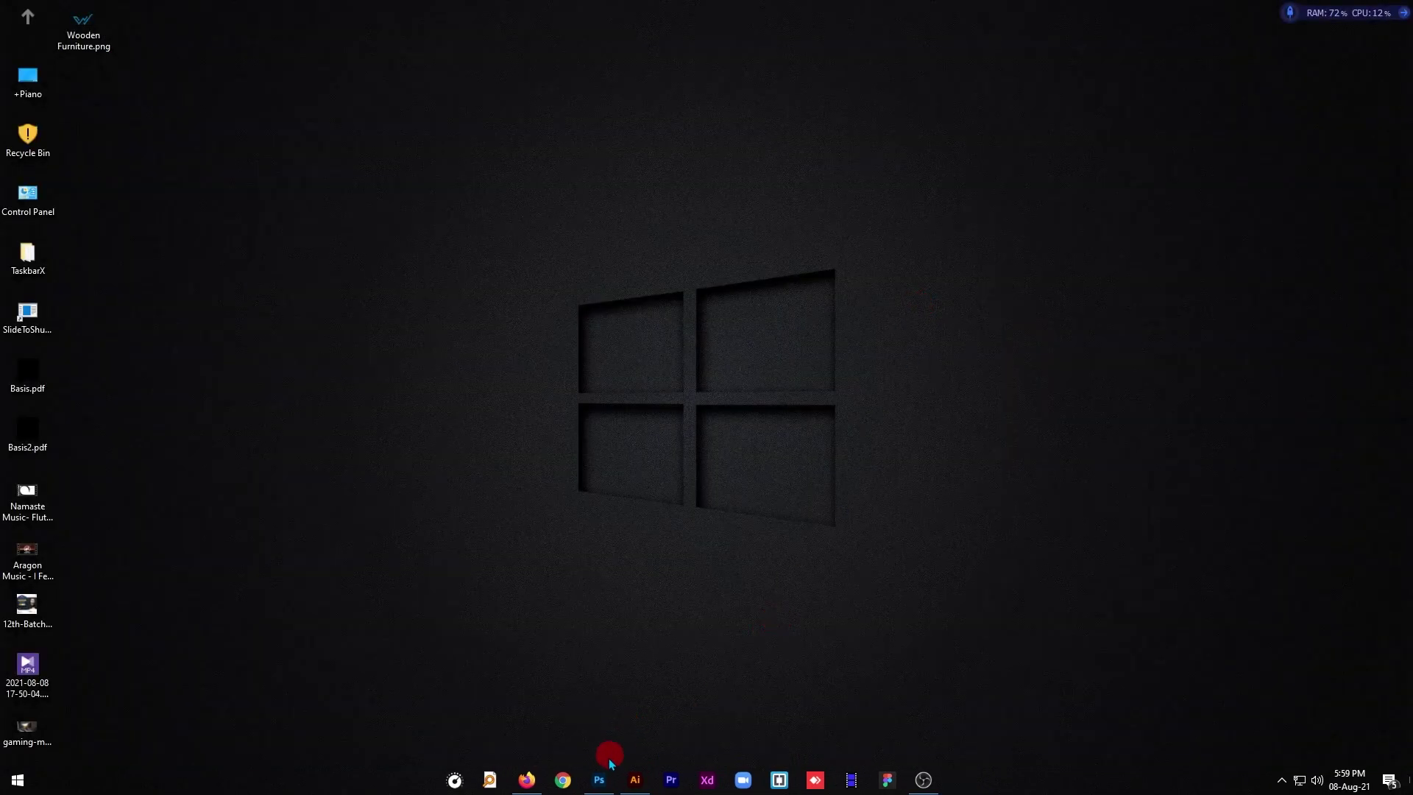
{"action": "left_click", "coordinate": [602, 776]}
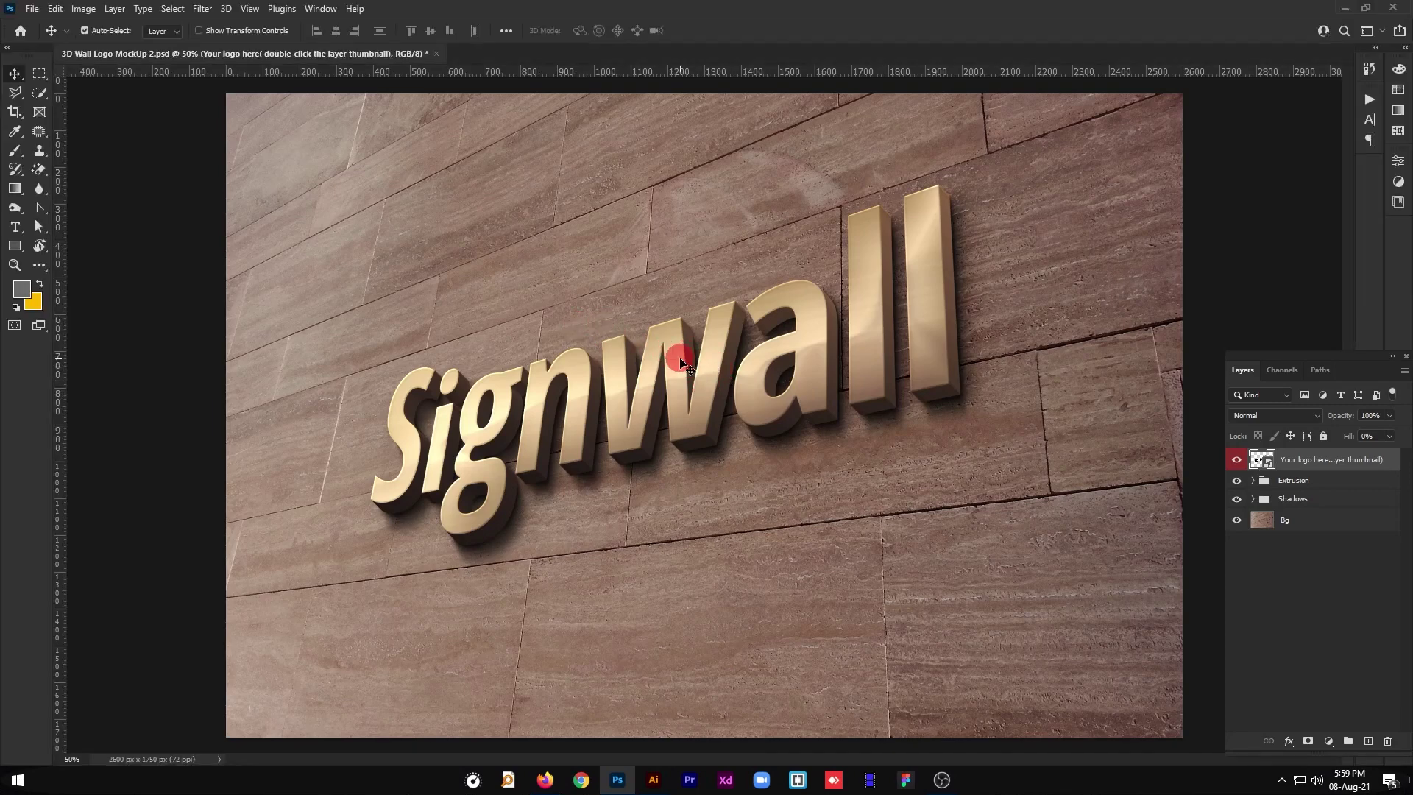
Step: Open the logo smart object, hide the Signwall placeholder, and place Wooden Furniture.png
{"action": "double_click", "coordinate": [1256, 463]}
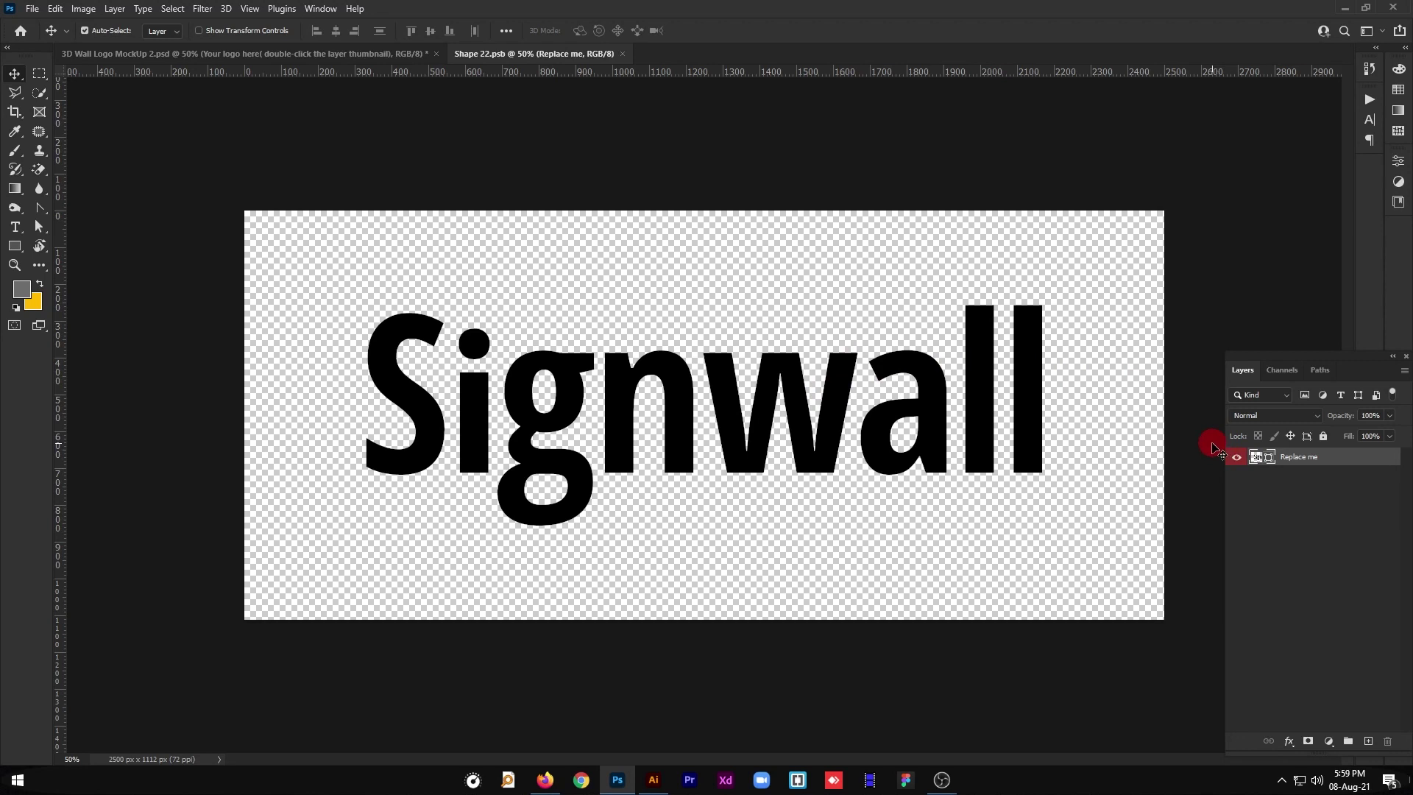
{"action": "left_click", "coordinate": [1237, 457]}
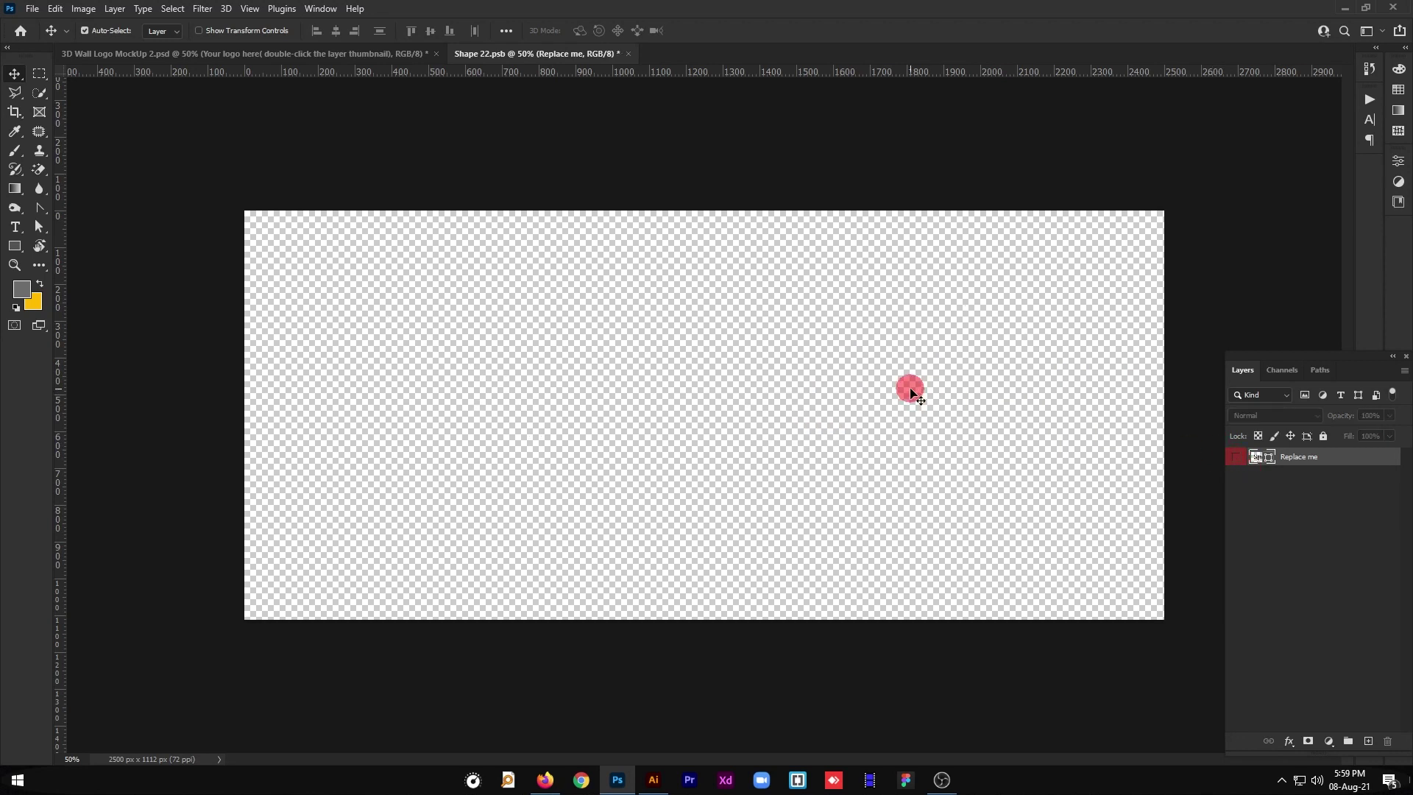
{"action": "key", "text": "ctrl"}
{"action": "left_click", "coordinate": [417, 258]}
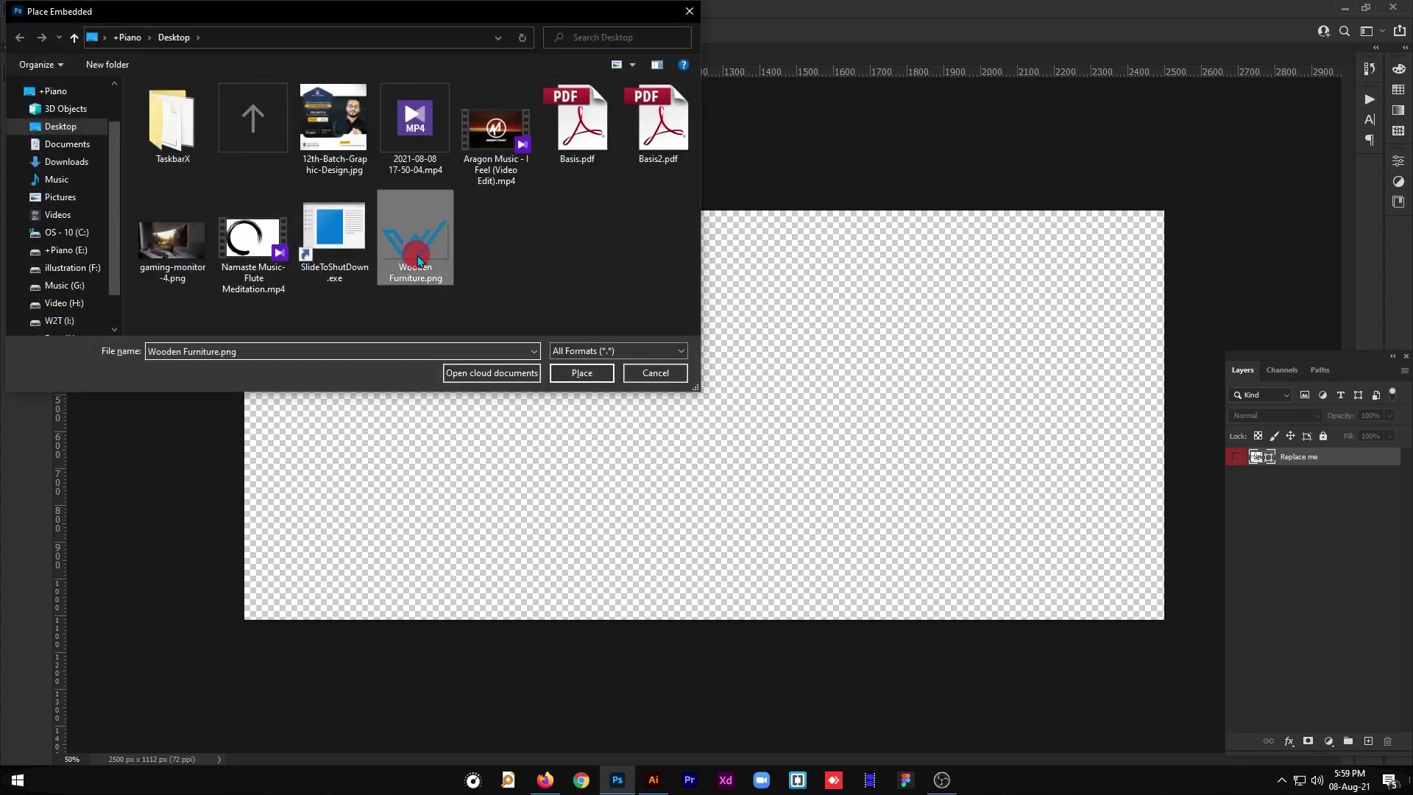
{"action": "left_click", "coordinate": [589, 374]}
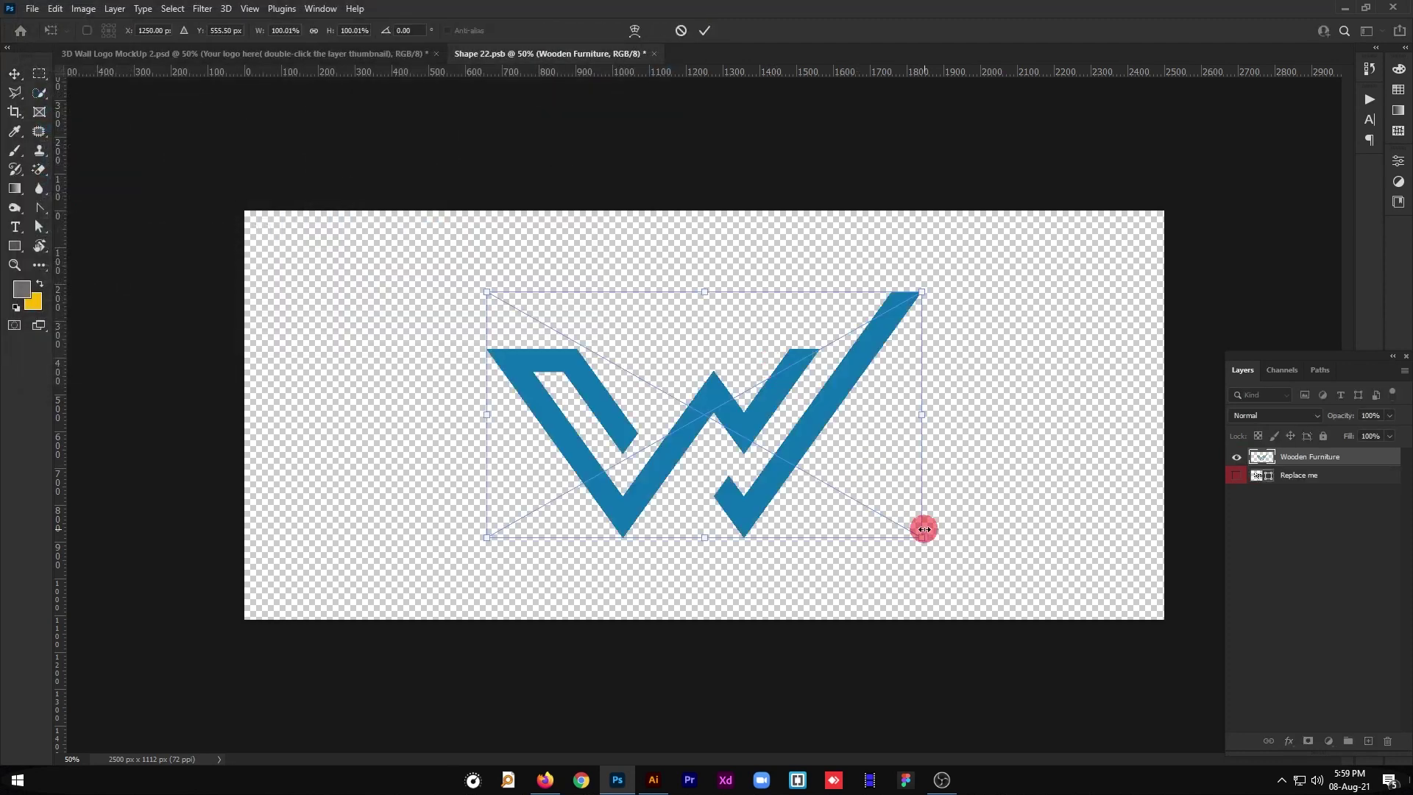
Step: Move the W logo slightly higher, save the smart object, and check it on the mockup
{"action": "left_click_drag", "start_coordinate": [921, 416], "coordinate": [828, 390]}
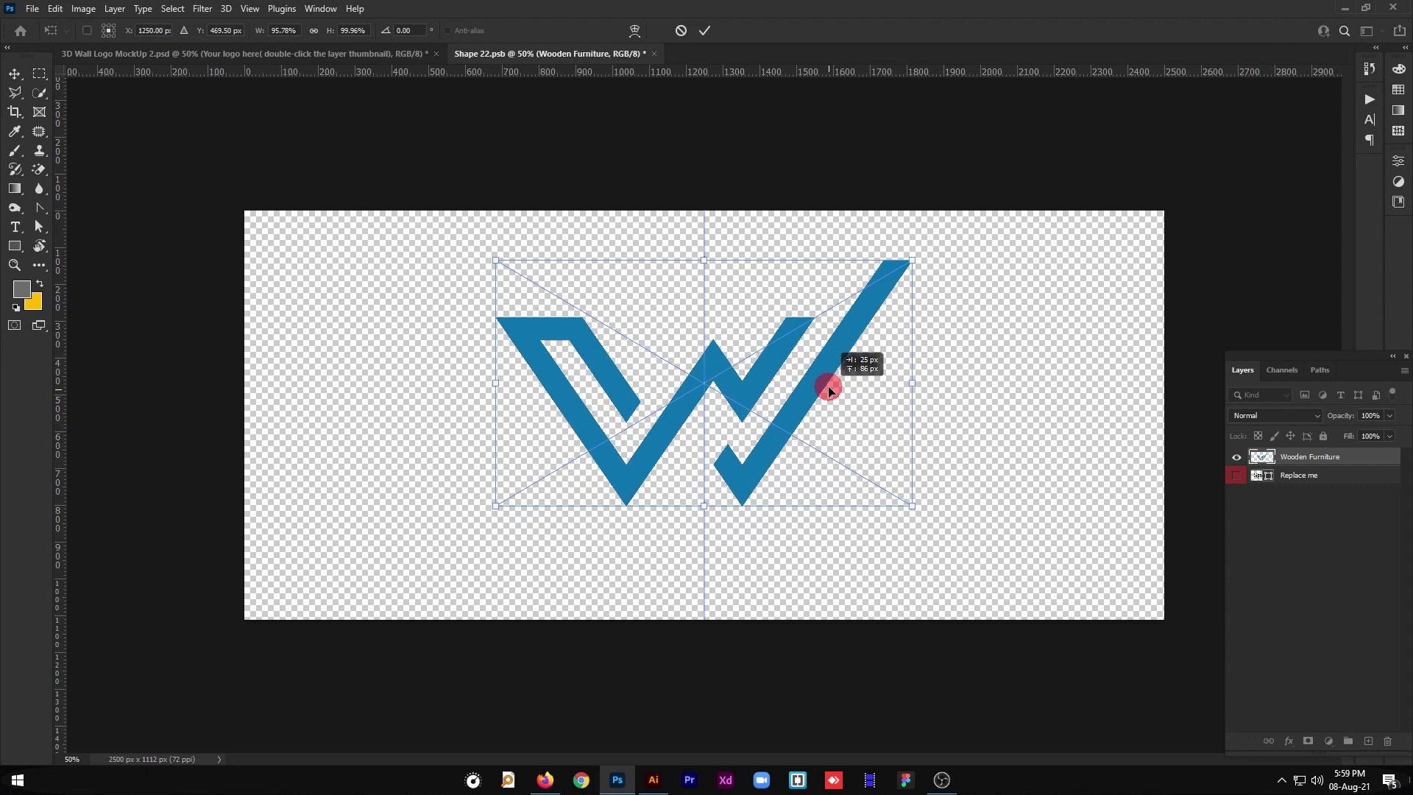
{"action": "left_click_drag", "start_coordinate": [829, 390], "coordinate": [830, 382]}
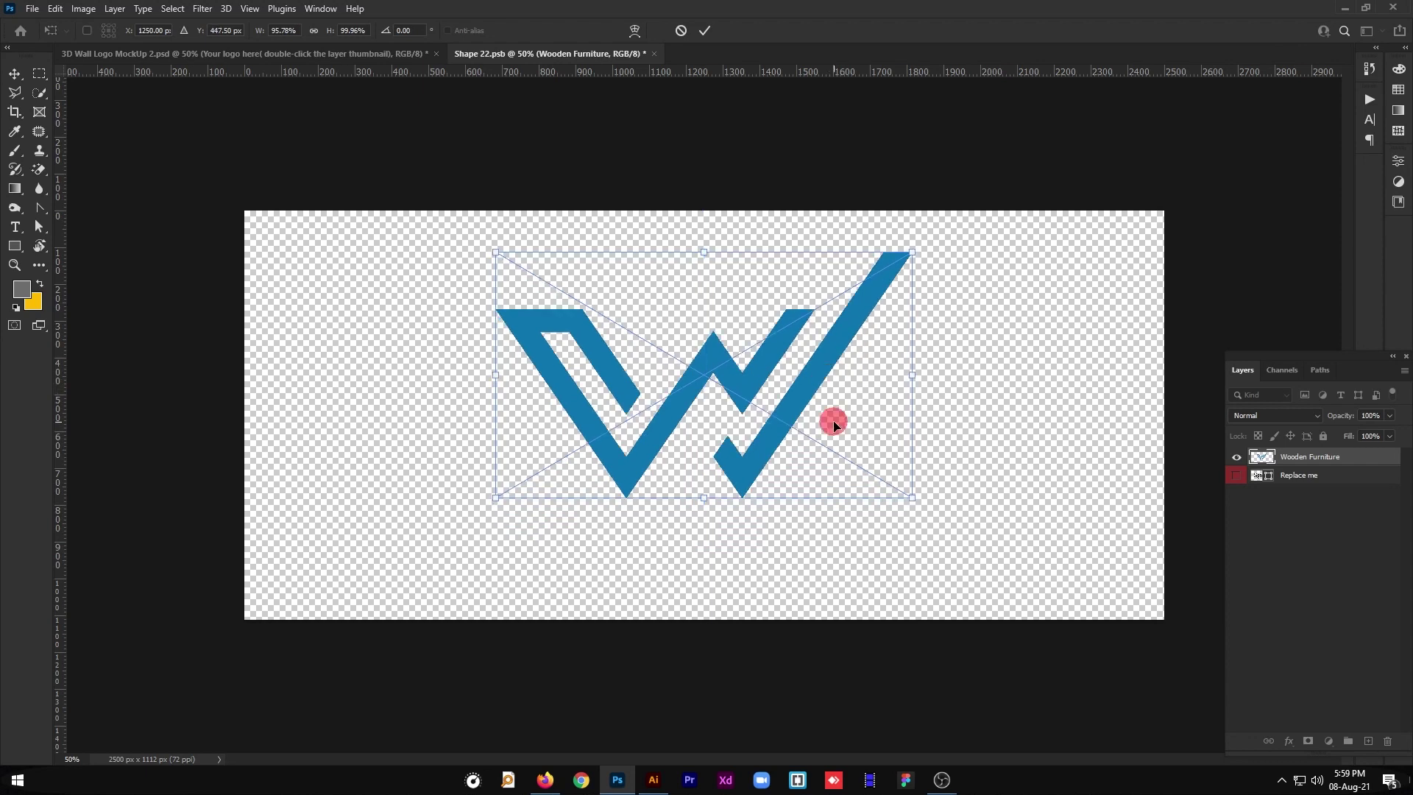
{"action": "left_click", "coordinate": [708, 30]}
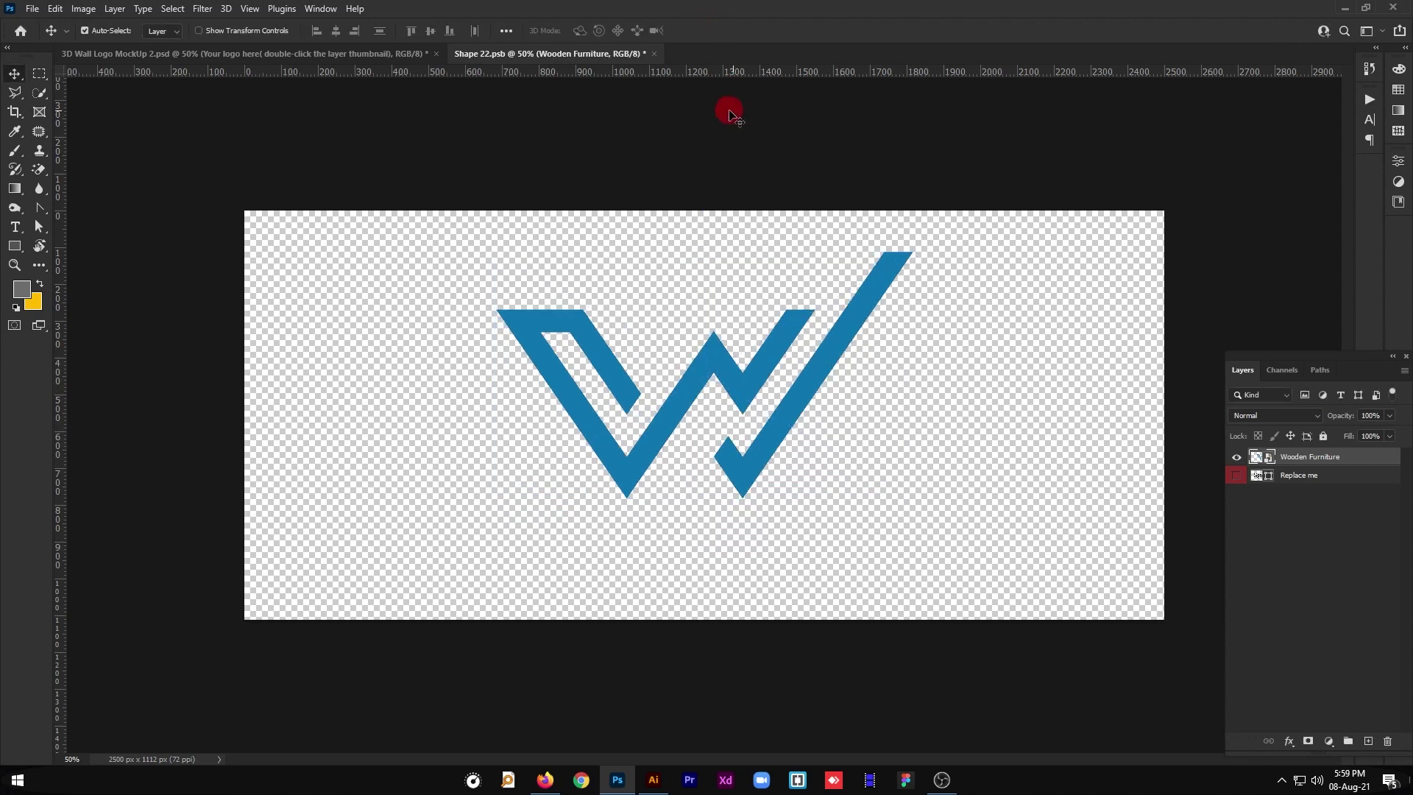
{"action": "key", "text": "ctrl"}
{"action": "key", "text": "ctrl+s"}
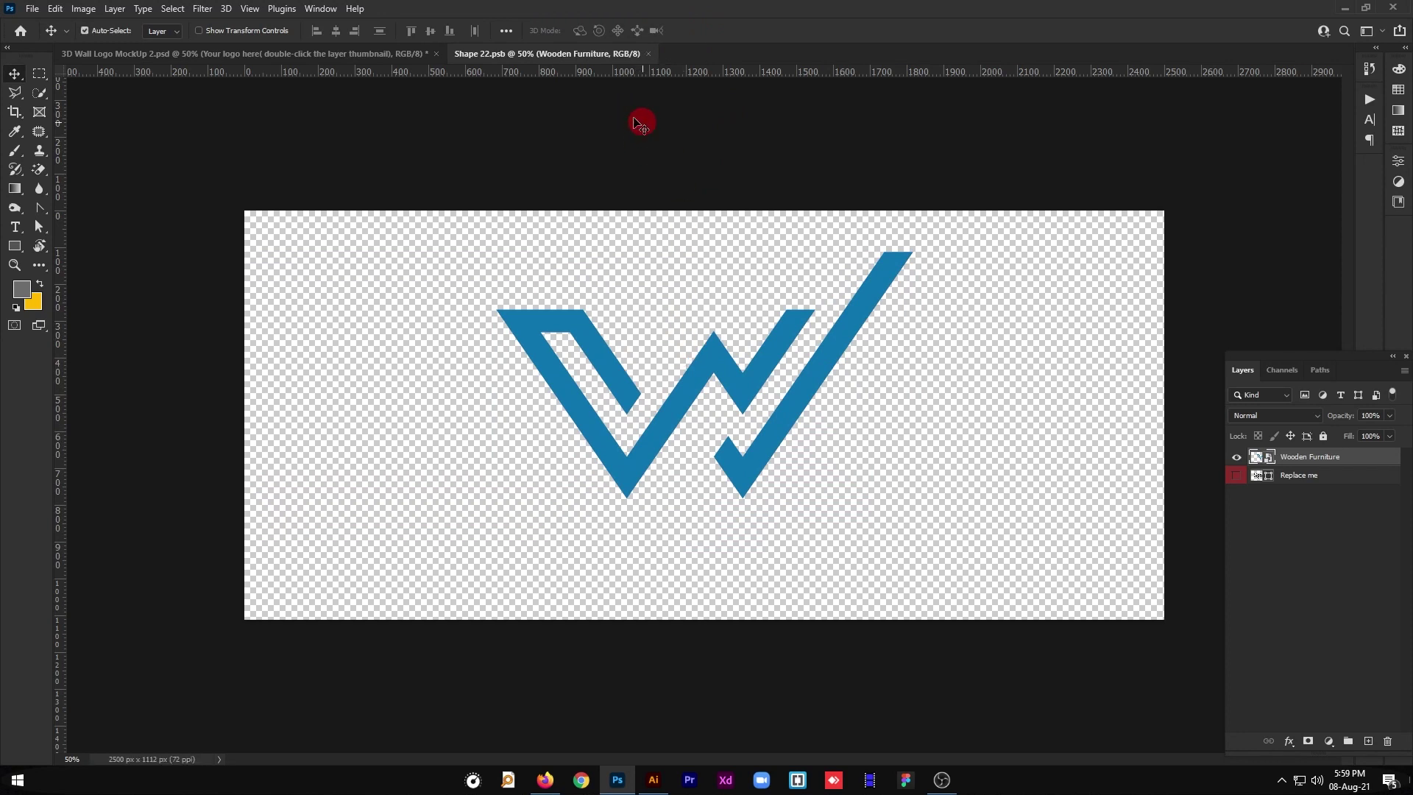
{"action": "left_click", "coordinate": [327, 54]}
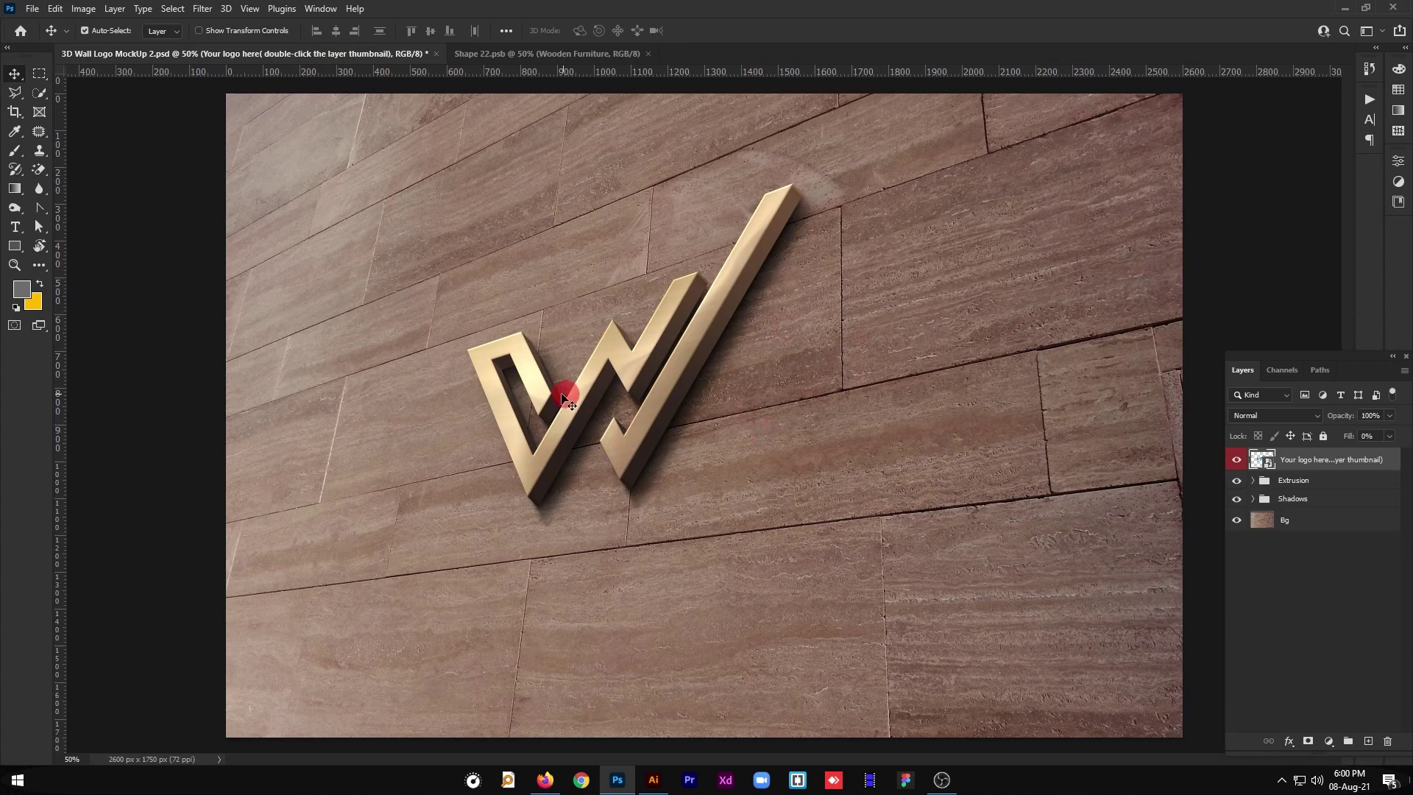
{"action": "left_click", "coordinate": [529, 56]}
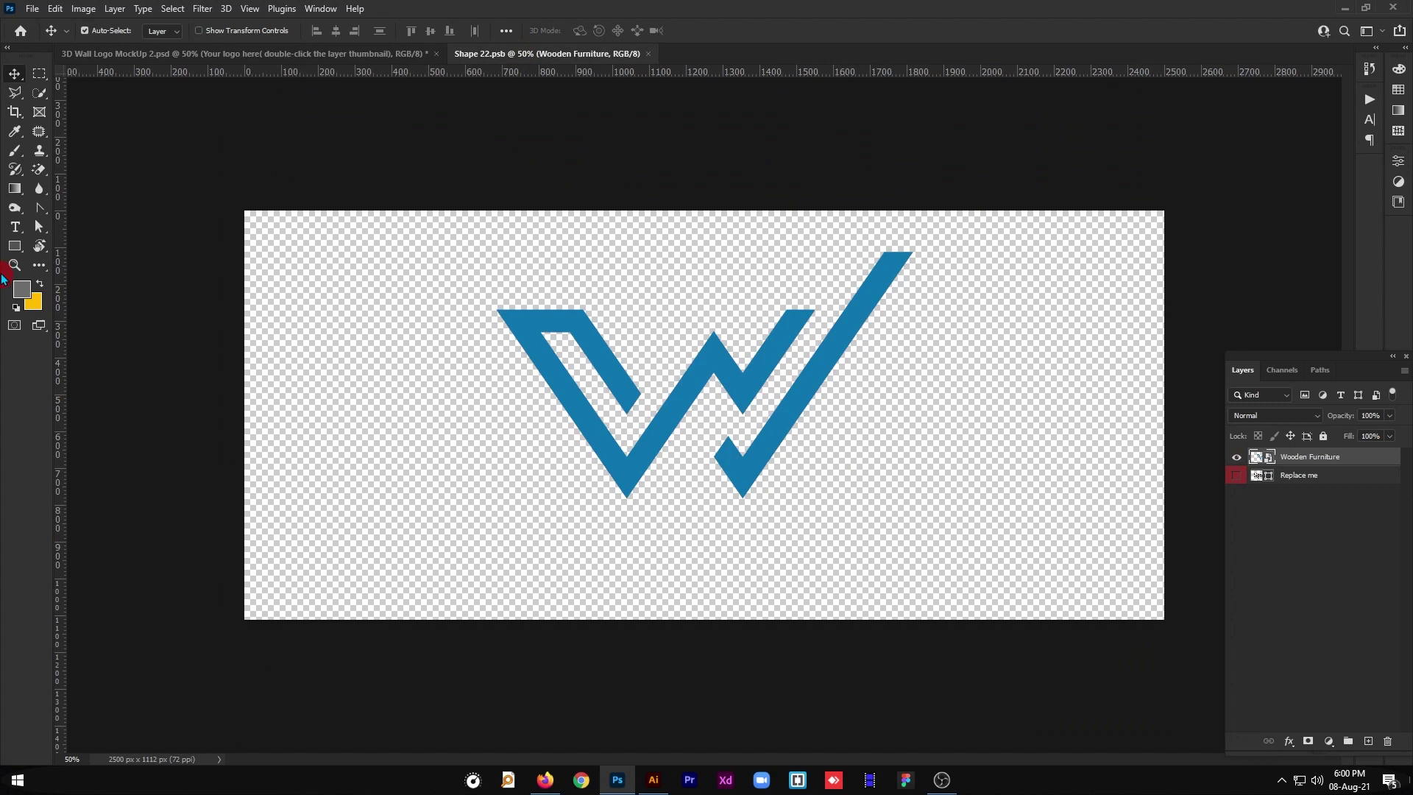
Step: Add 'WOODEN FURNITURE' text below the logo with letter spacing 50
{"action": "key", "text": "t"}
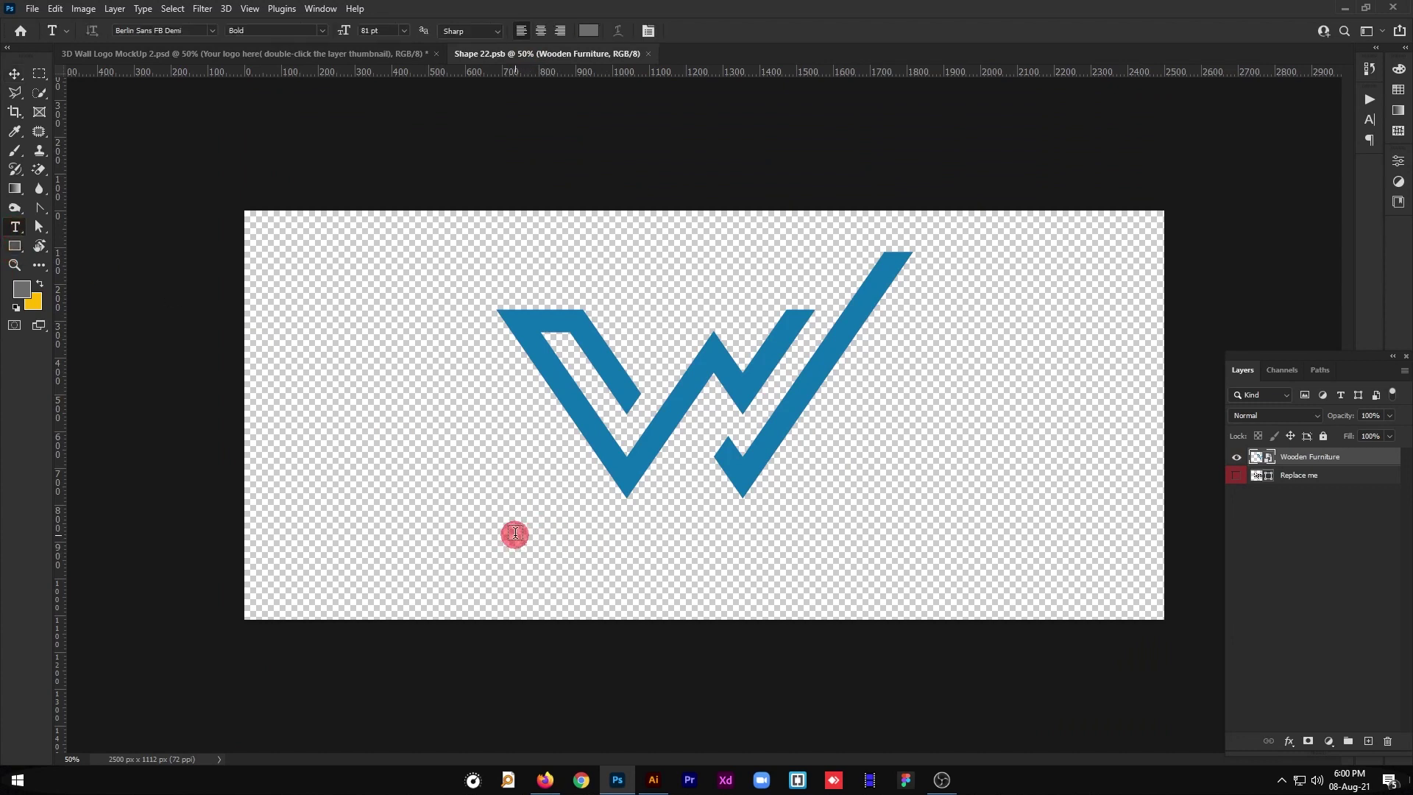
{"action": "left_click", "coordinate": [515, 534]}
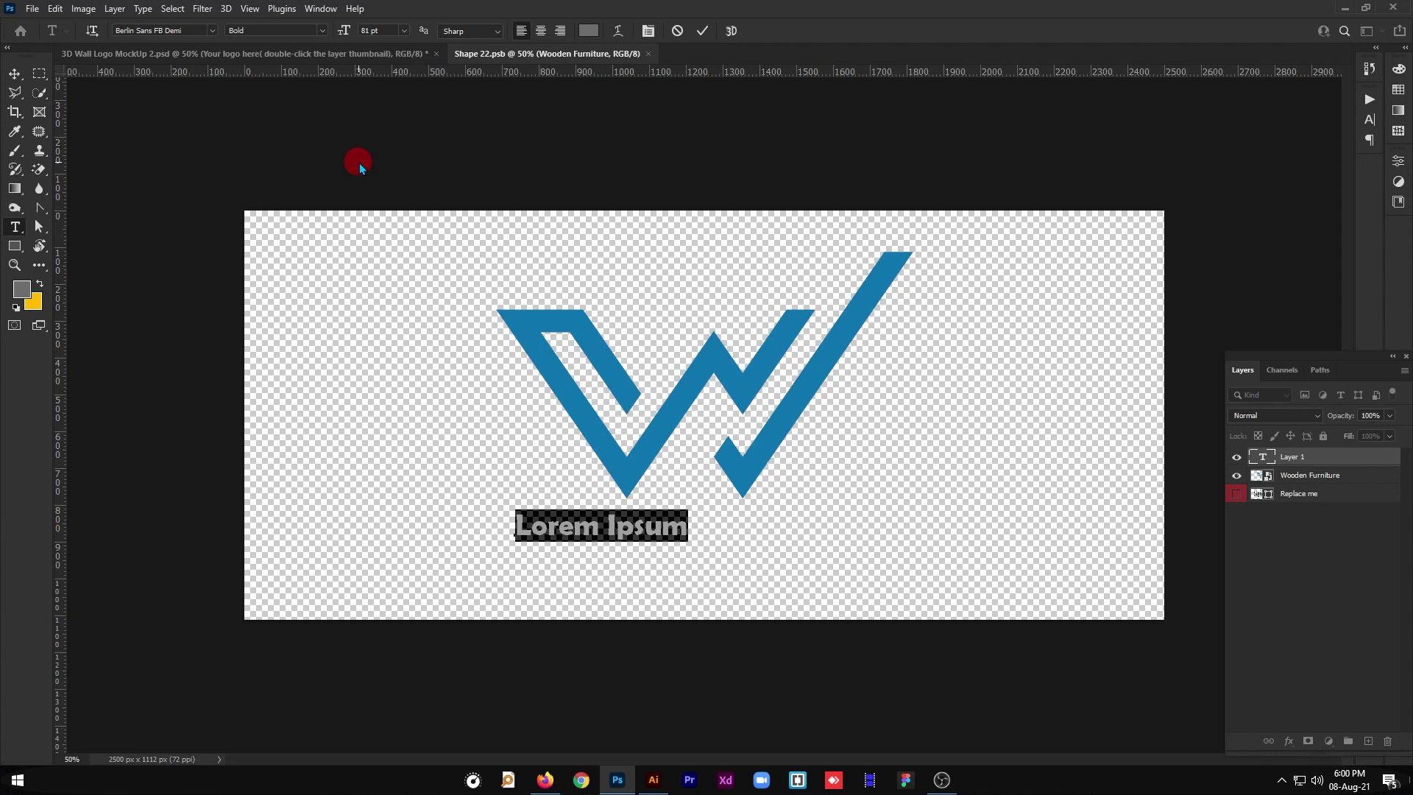
{"action": "type", "text": "WOOD"}
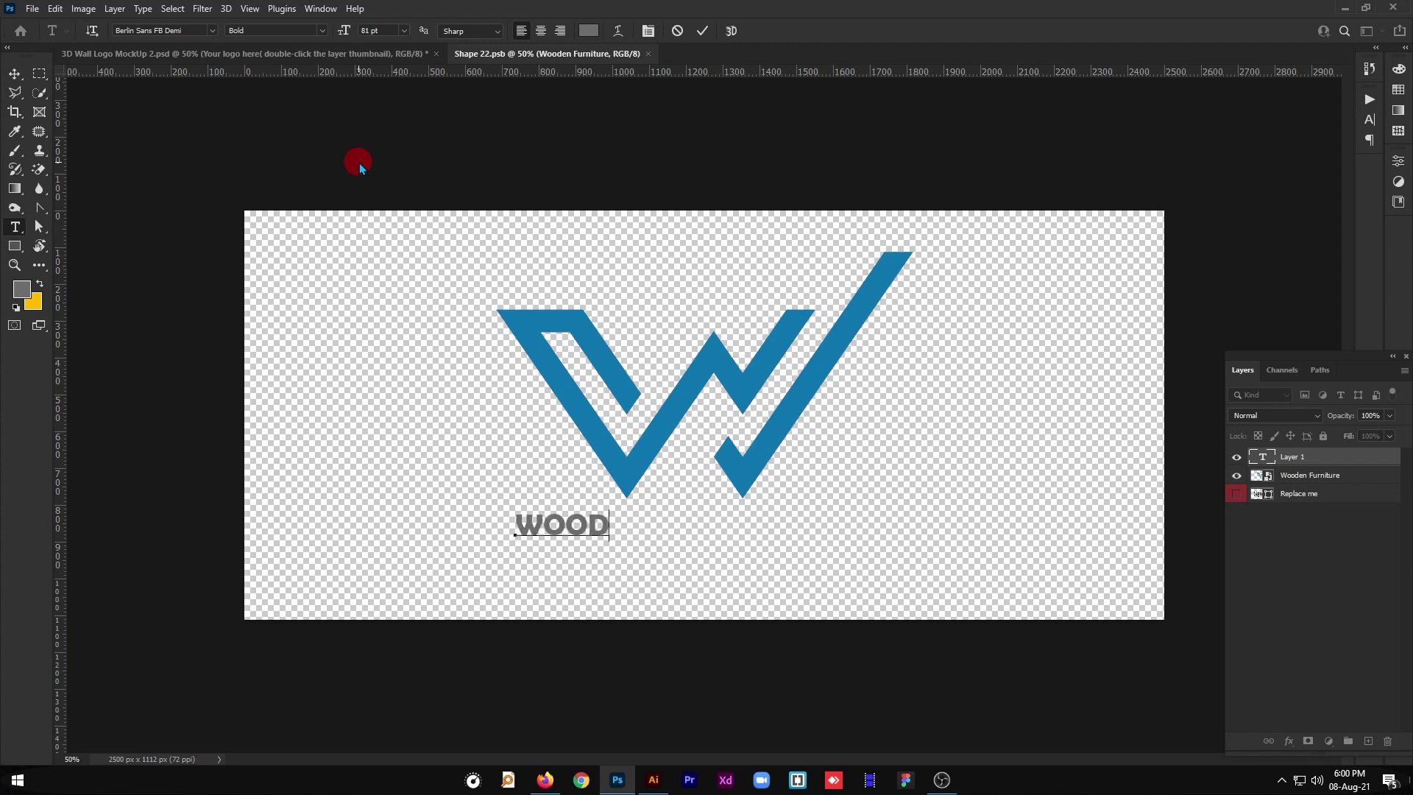
{"action": "type", "text": "EN FU"}
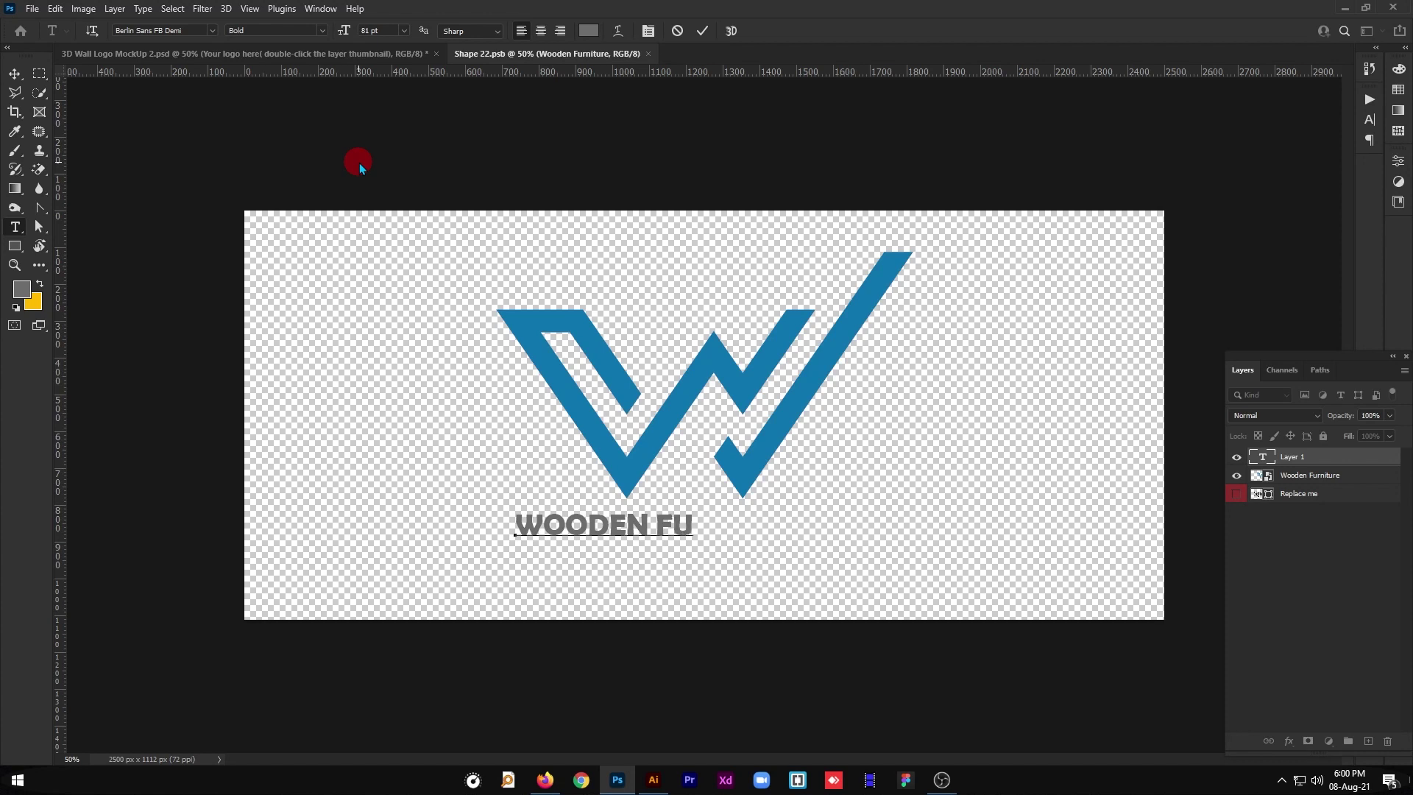
{"action": "type", "text": "RNITURE"}
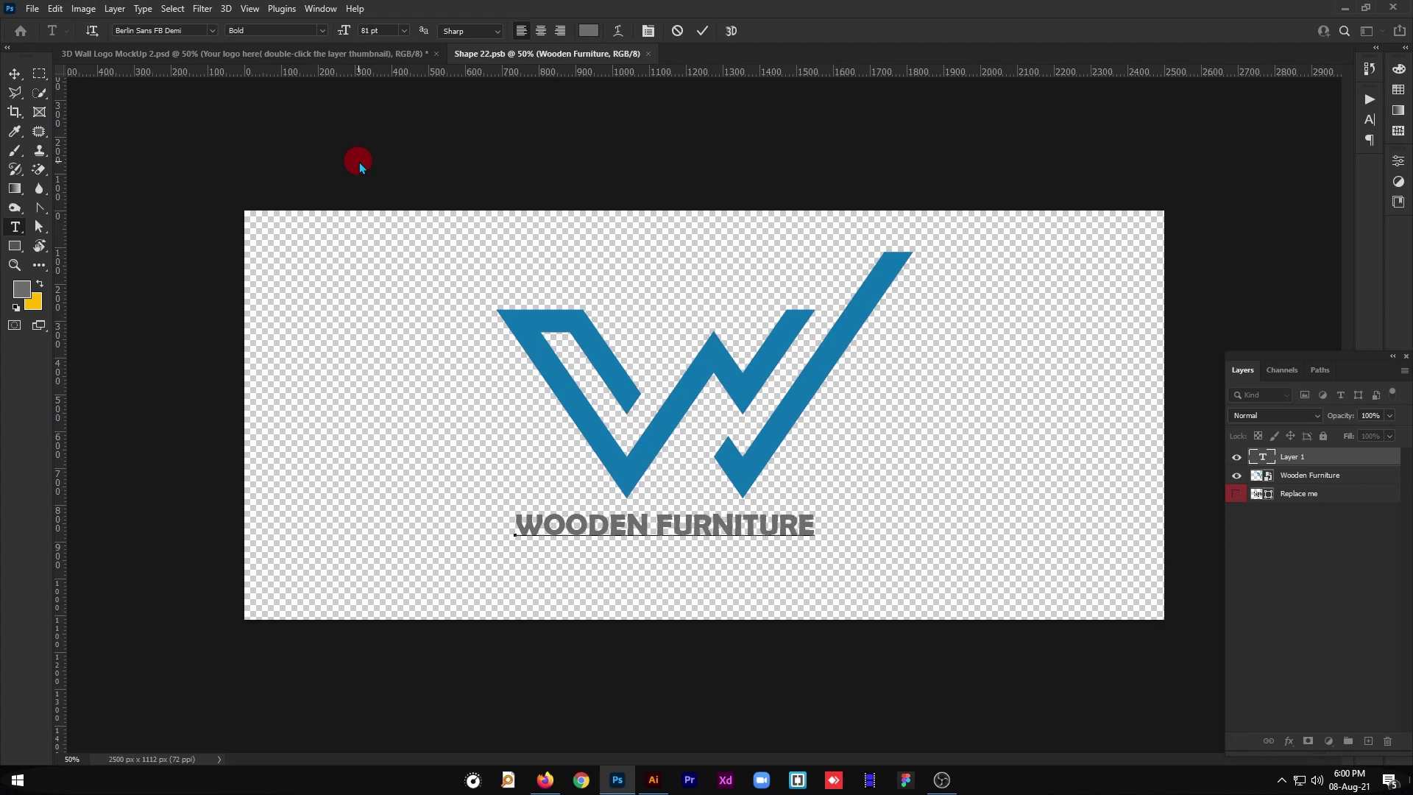
{"action": "left_click", "coordinate": [703, 31]}
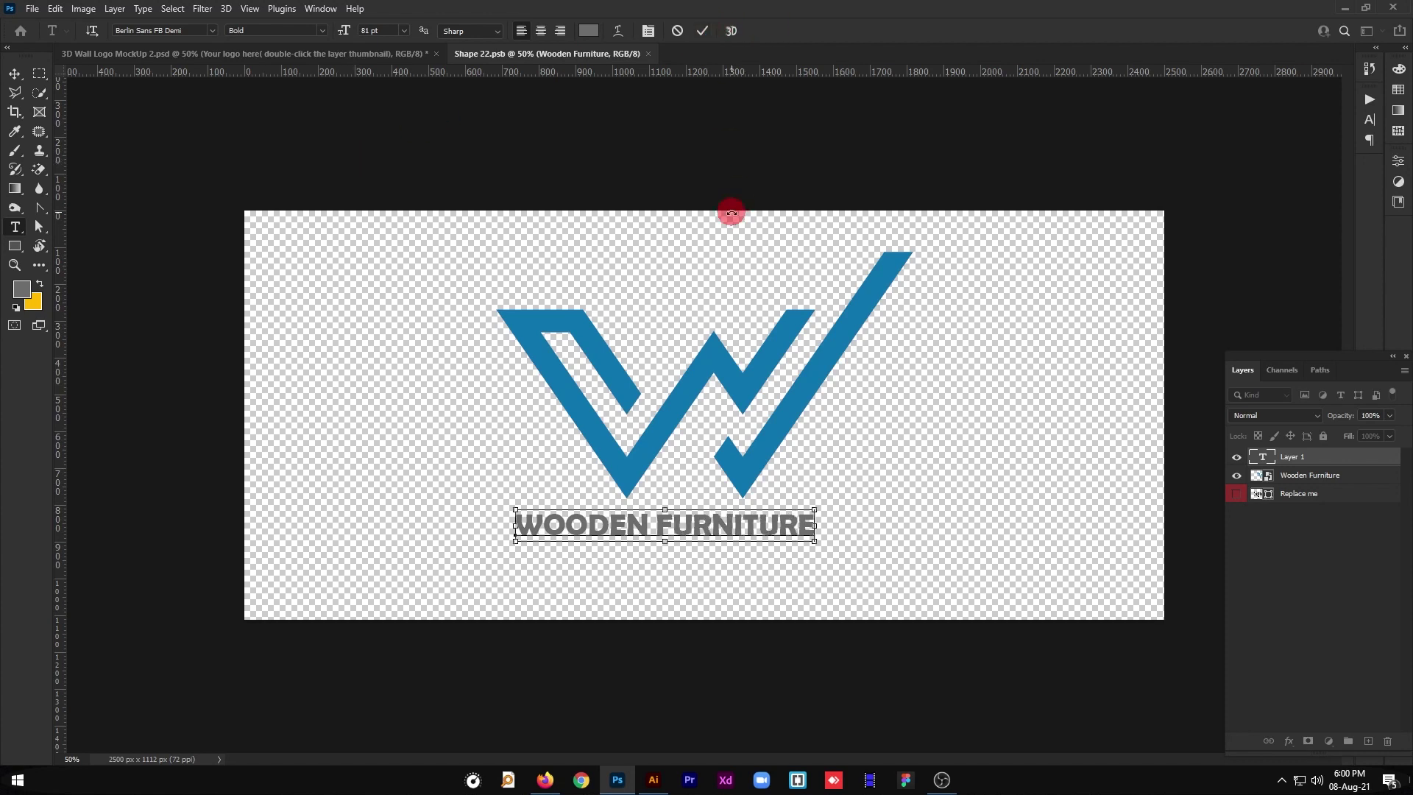
{"action": "key", "text": "ctrl+a"}
{"action": "left_click", "coordinate": [1371, 121]}
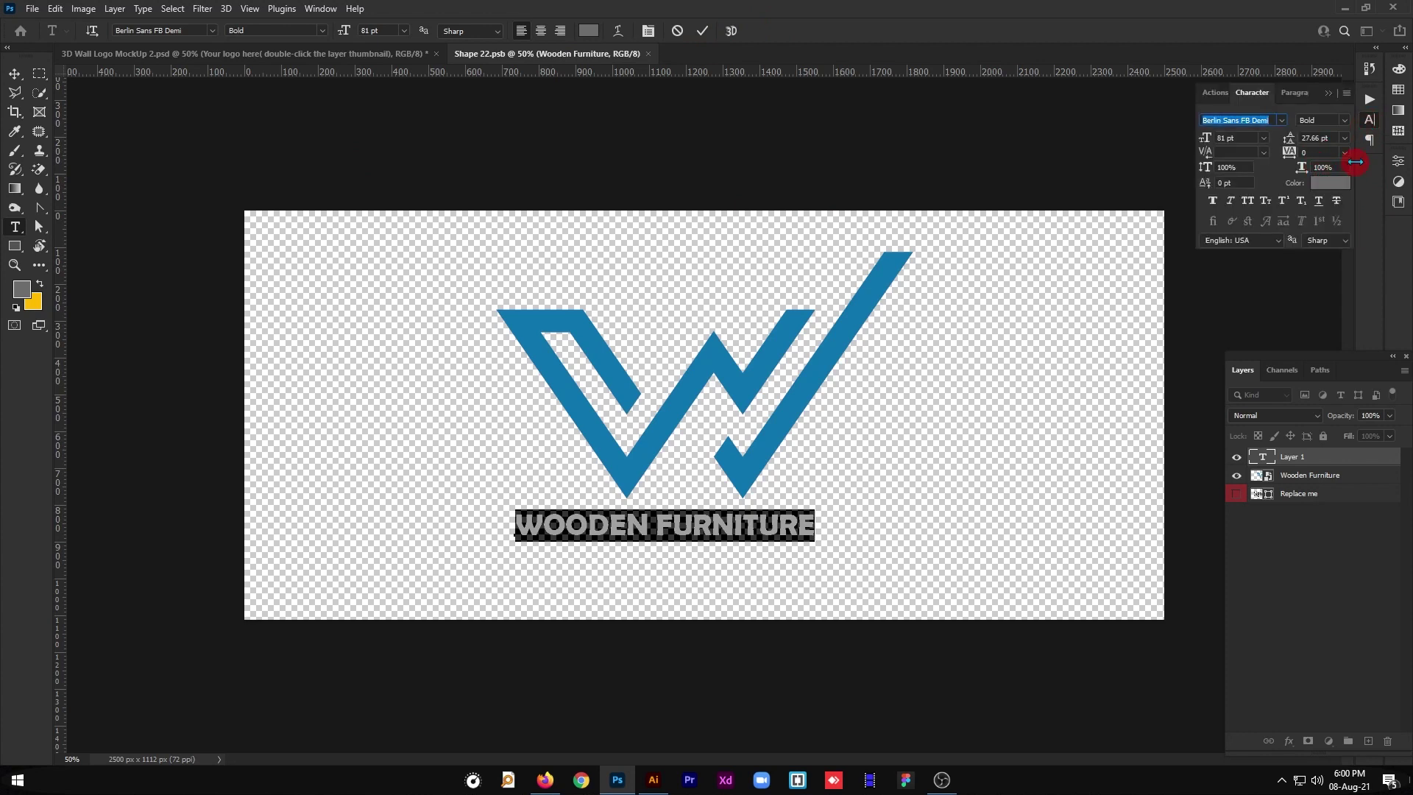
{"action": "left_click", "coordinate": [1346, 155]}
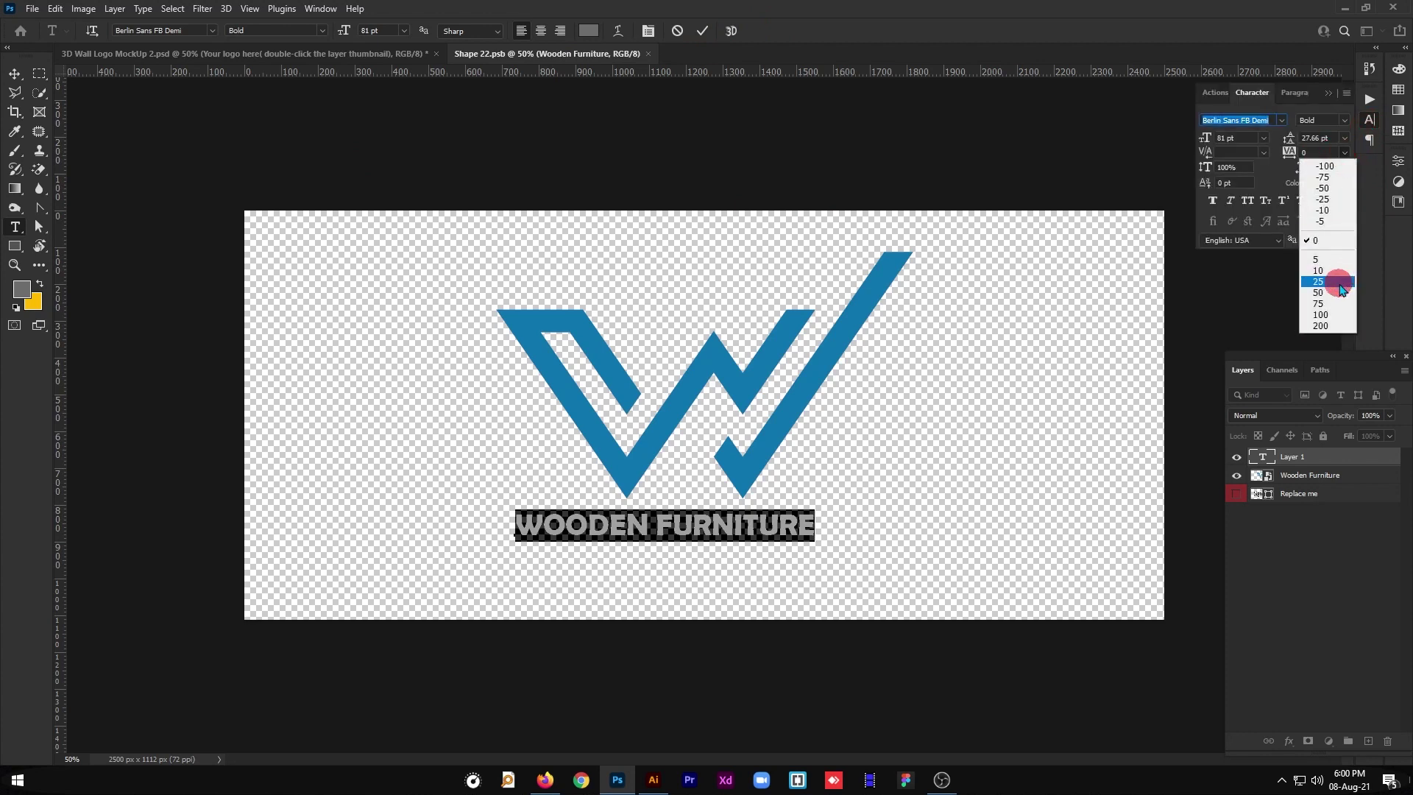
{"action": "left_click", "coordinate": [1338, 293]}
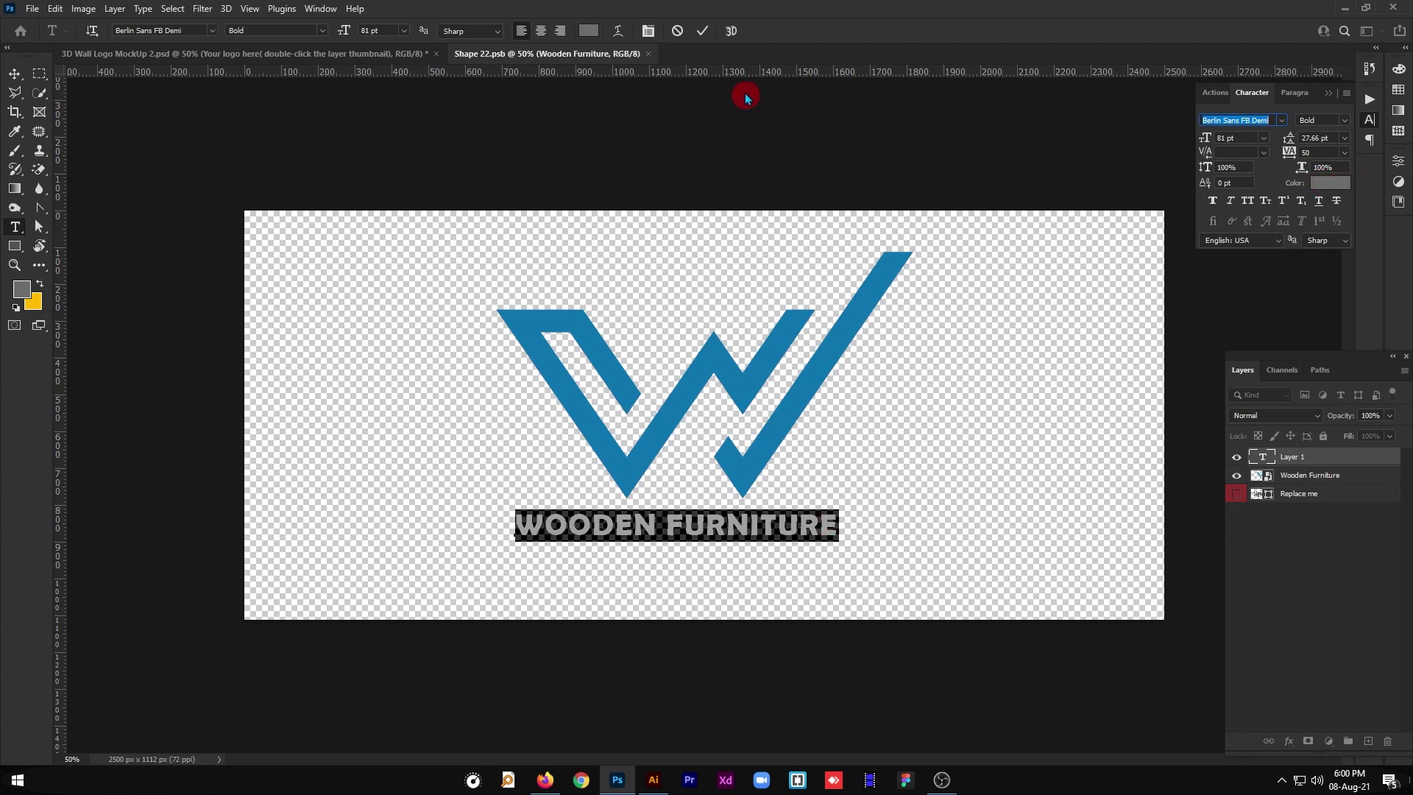
{"action": "left_click", "coordinate": [703, 31]}
Step: Nudge the WOODEN FURNITURE text slightly lower and save the smart object
{"action": "left_click", "coordinate": [15, 74]}
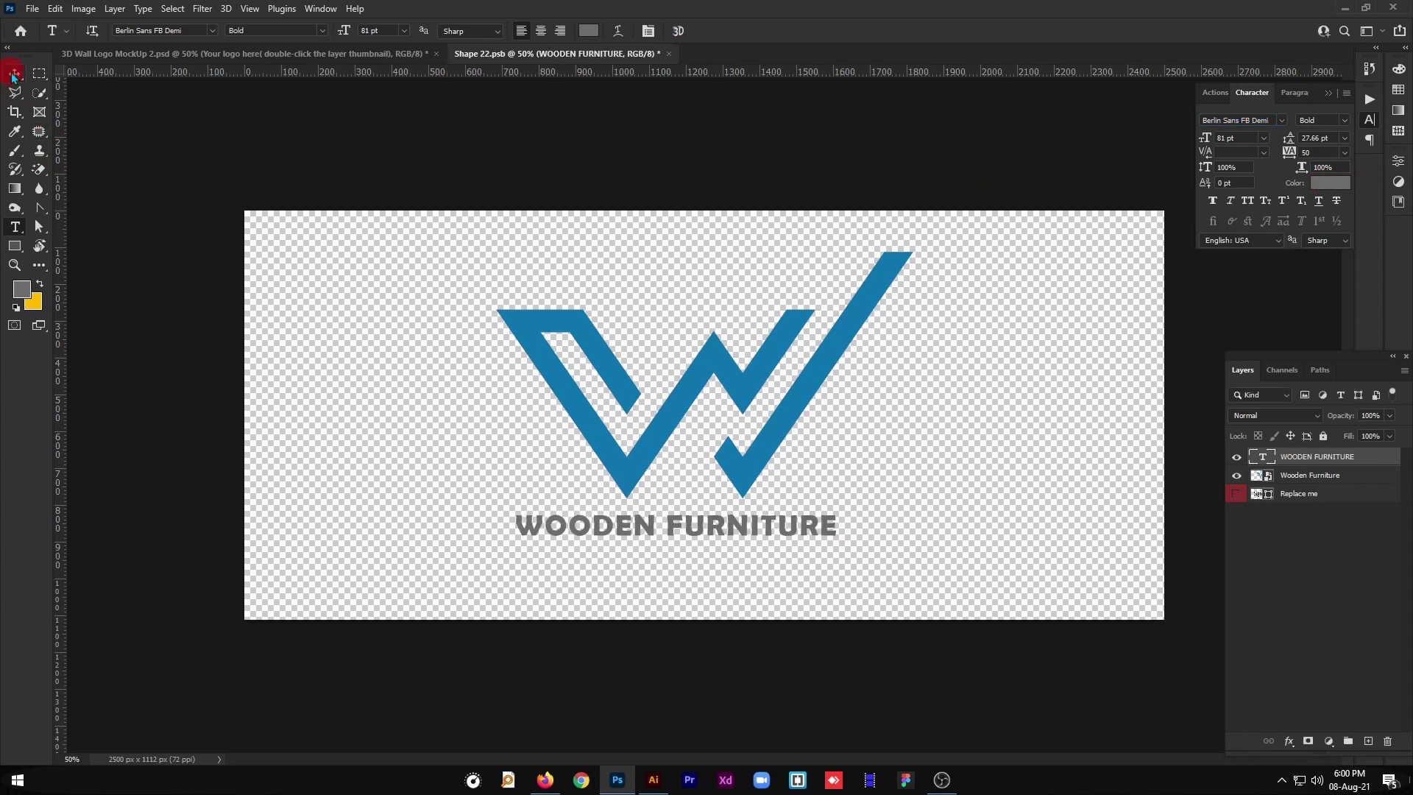
{"action": "left_click", "coordinate": [741, 533]}
{"action": "left_click_drag", "start_coordinate": [742, 534], "coordinate": [741, 541]}
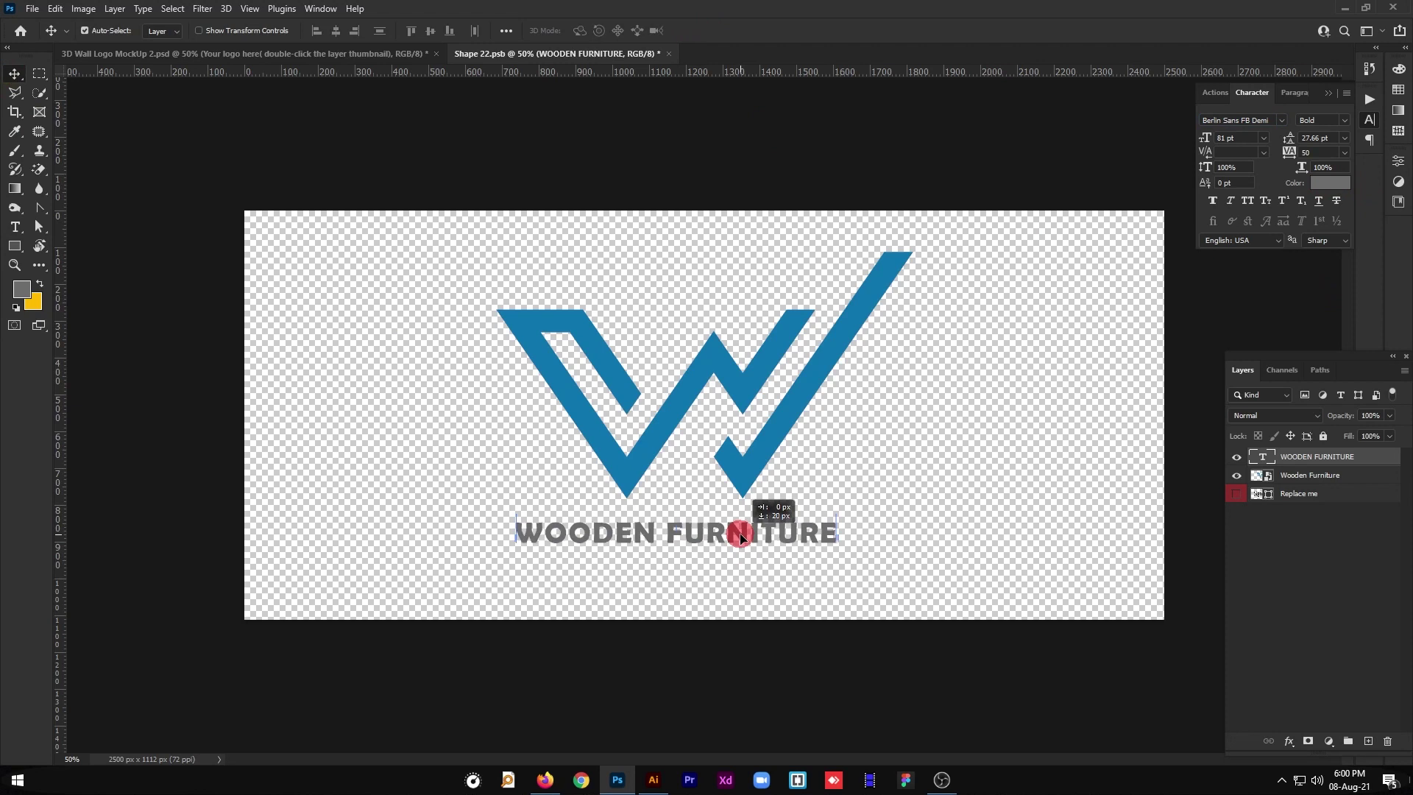
{"action": "key", "text": "ctrl+s"}
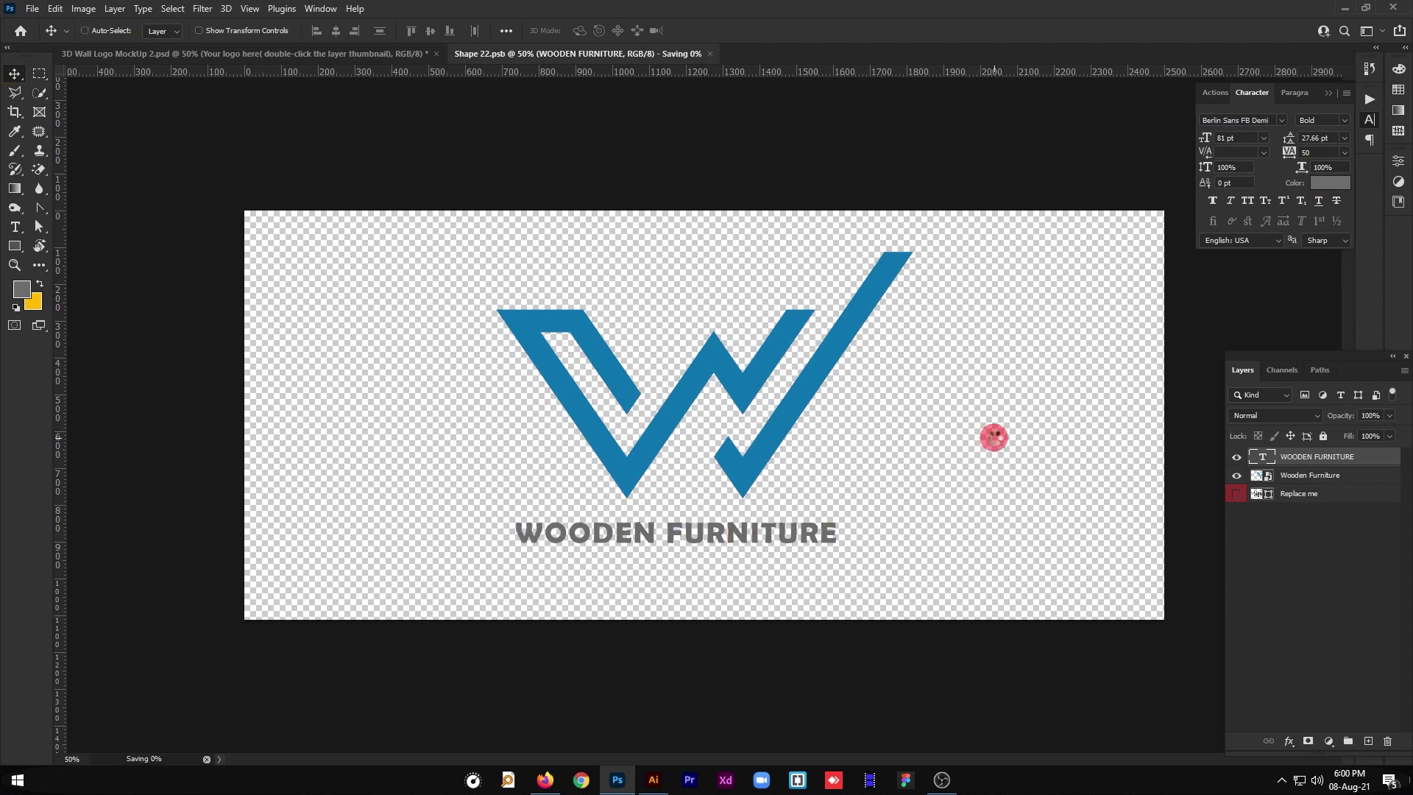
{"action": "left_click", "coordinate": [300, 53]}
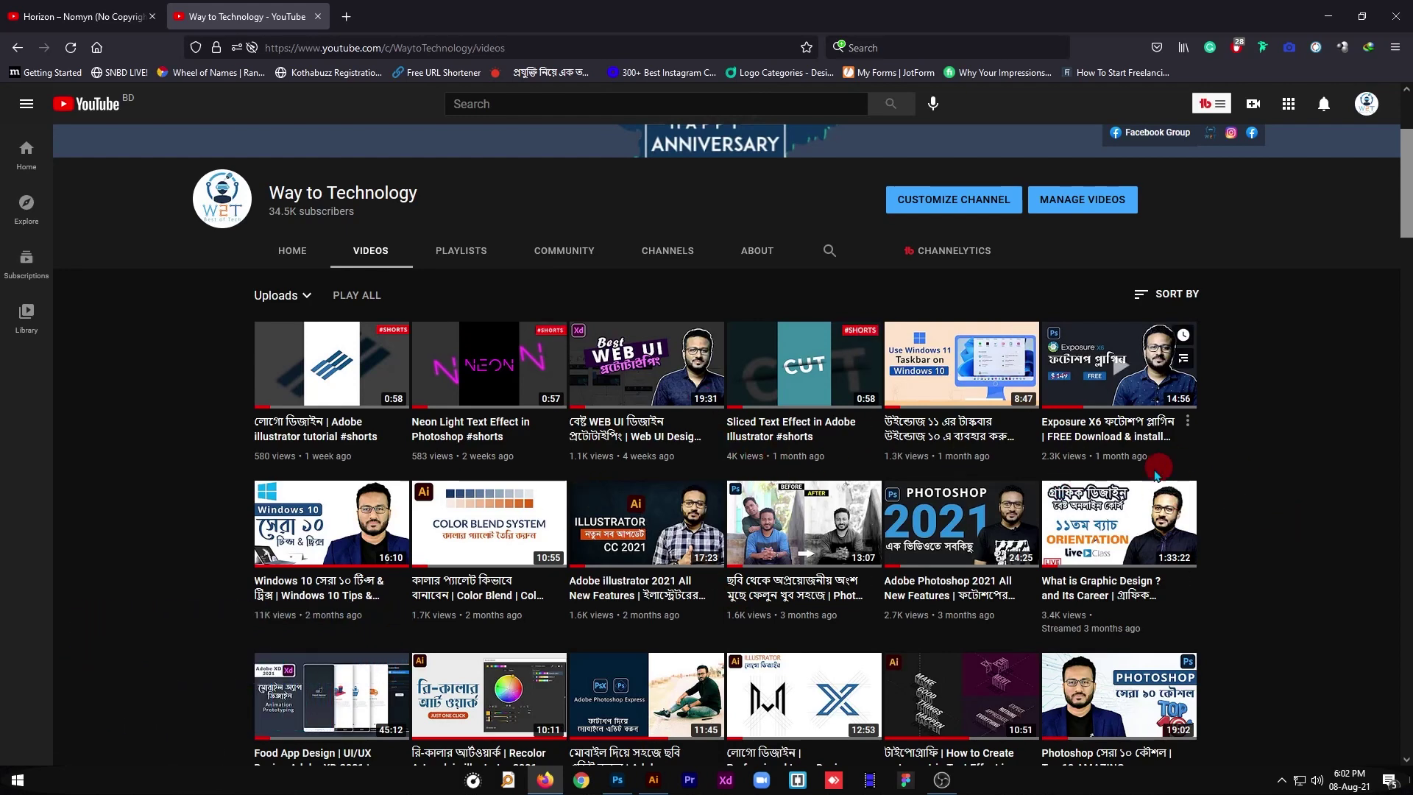
{"action": "scroll", "coordinate": [1175, 467], "scroll_direction": "down", "scroll_amount": 3}
{"action": "scroll", "coordinate": [1270, 416], "scroll_direction": "down", "scroll_amount": 1}
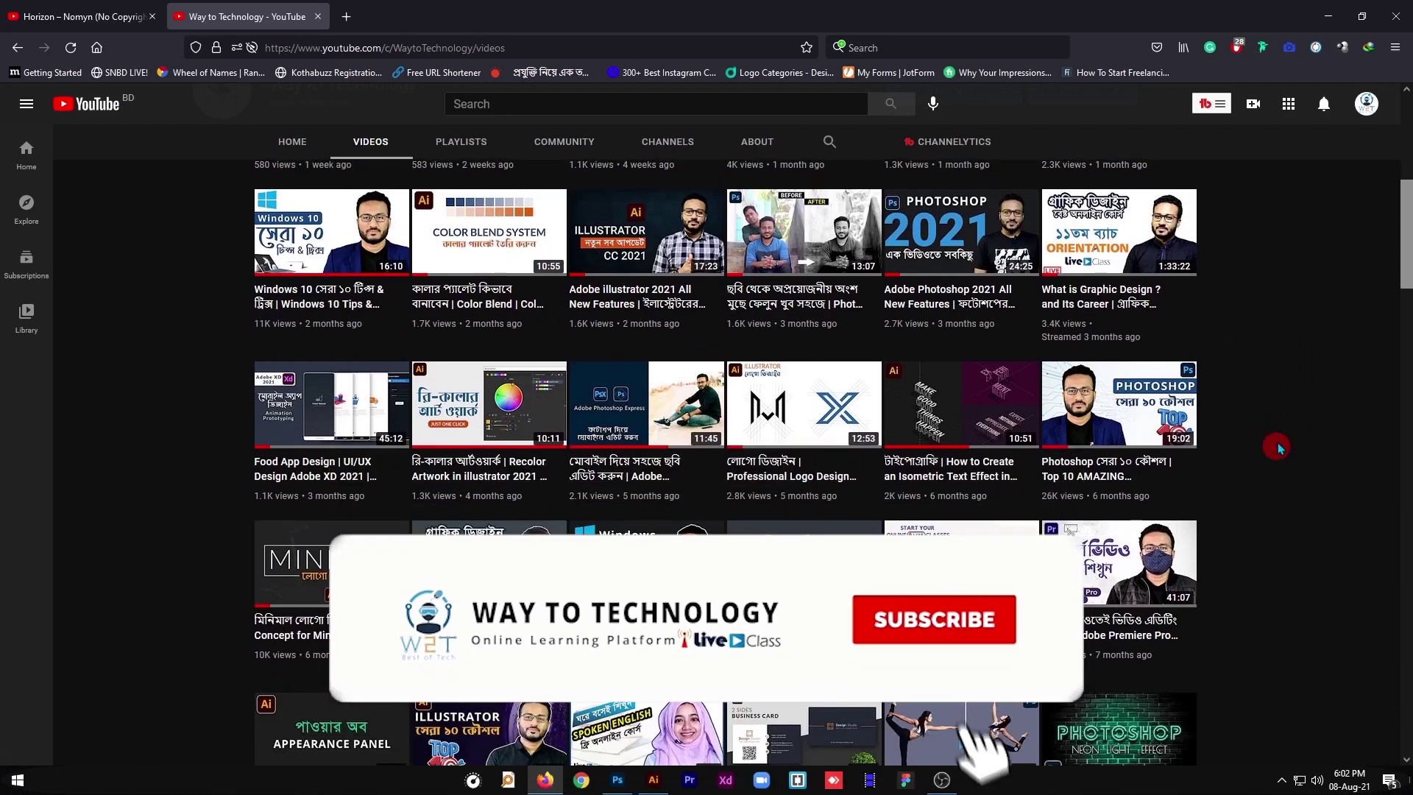
{"action": "scroll", "coordinate": [1272, 446], "scroll_direction": "down", "scroll_amount": 3}
{"action": "scroll", "coordinate": [1234, 461], "scroll_direction": "down", "scroll_amount": 1}
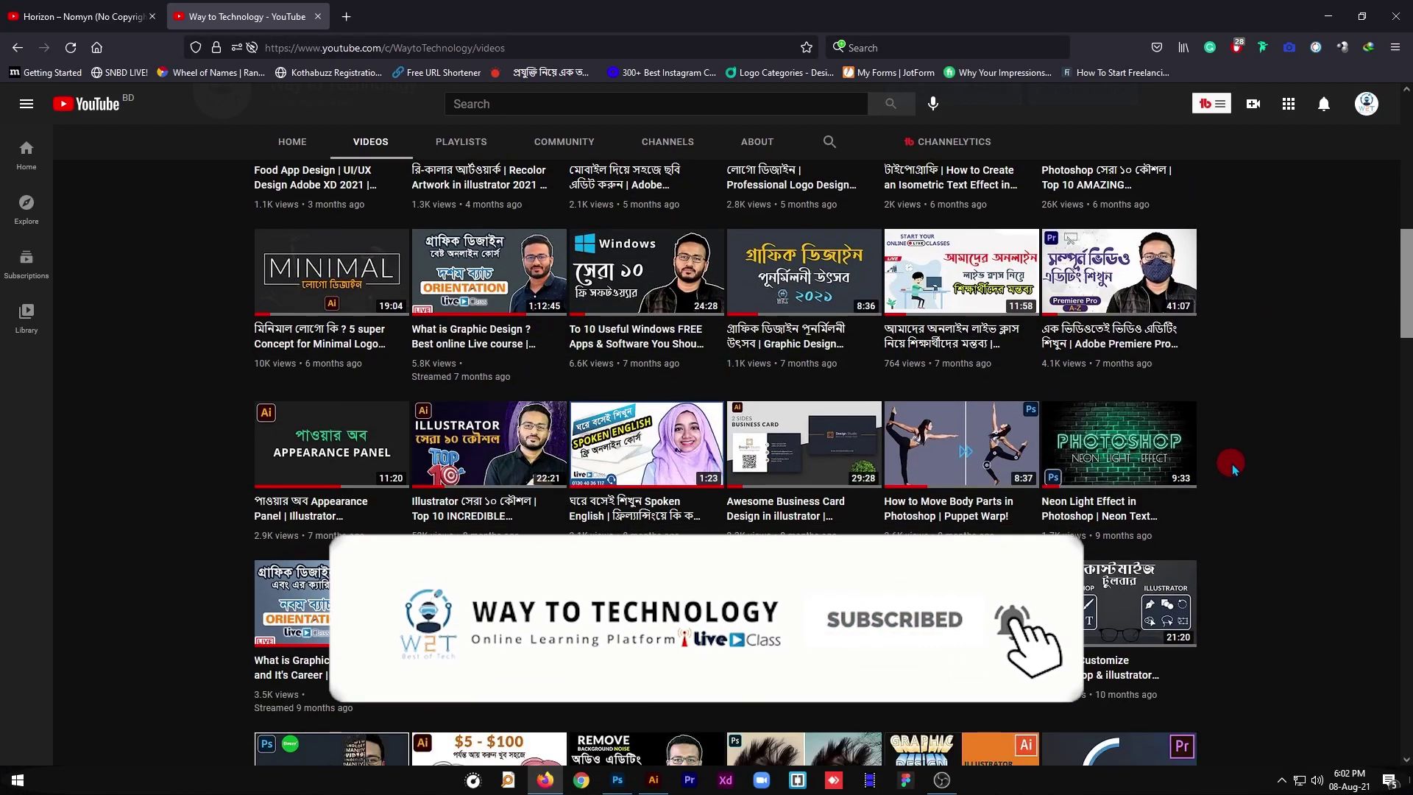
{"action": "scroll", "coordinate": [1232, 464], "scroll_direction": "down", "scroll_amount": 3}
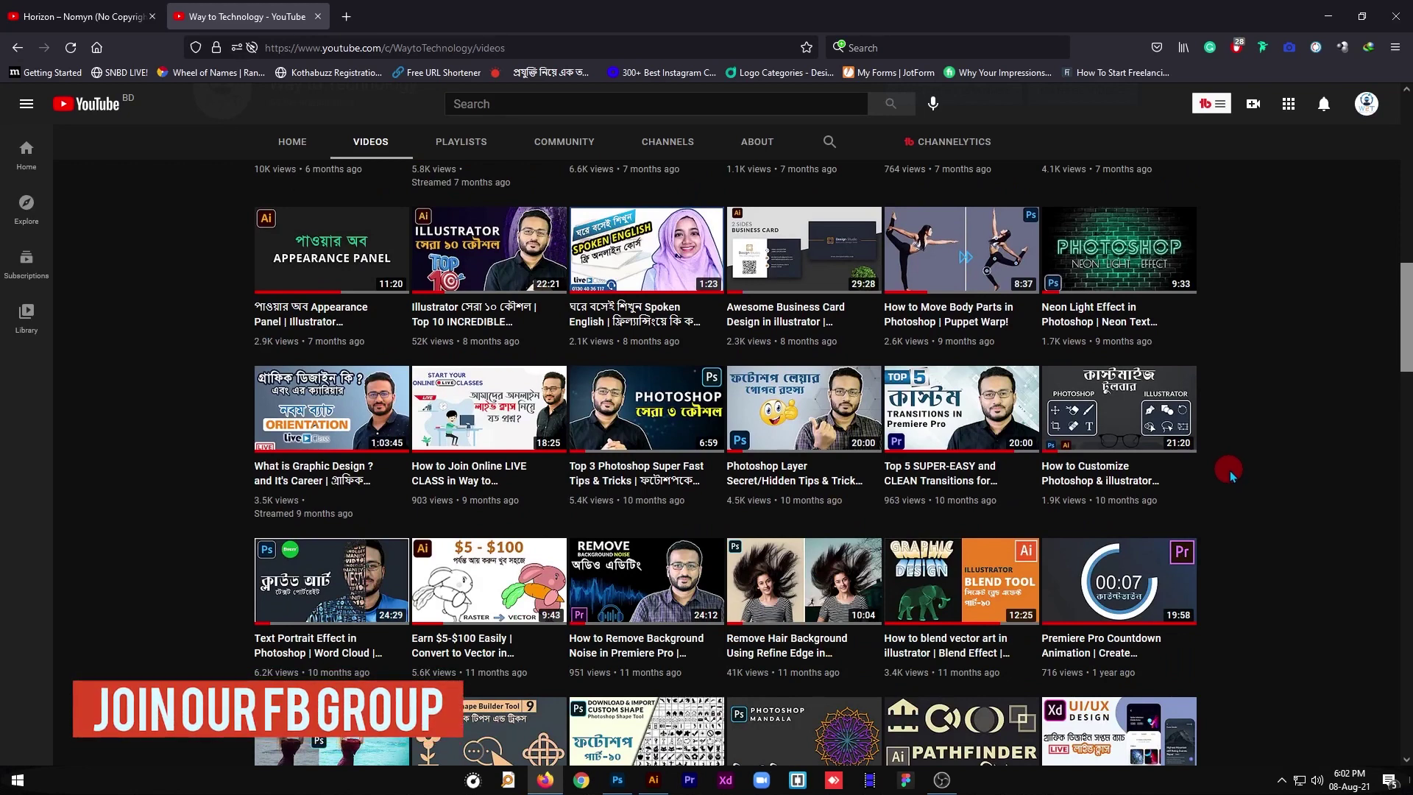
{"action": "scroll", "coordinate": [1230, 470], "scroll_direction": "down", "scroll_amount": 4}
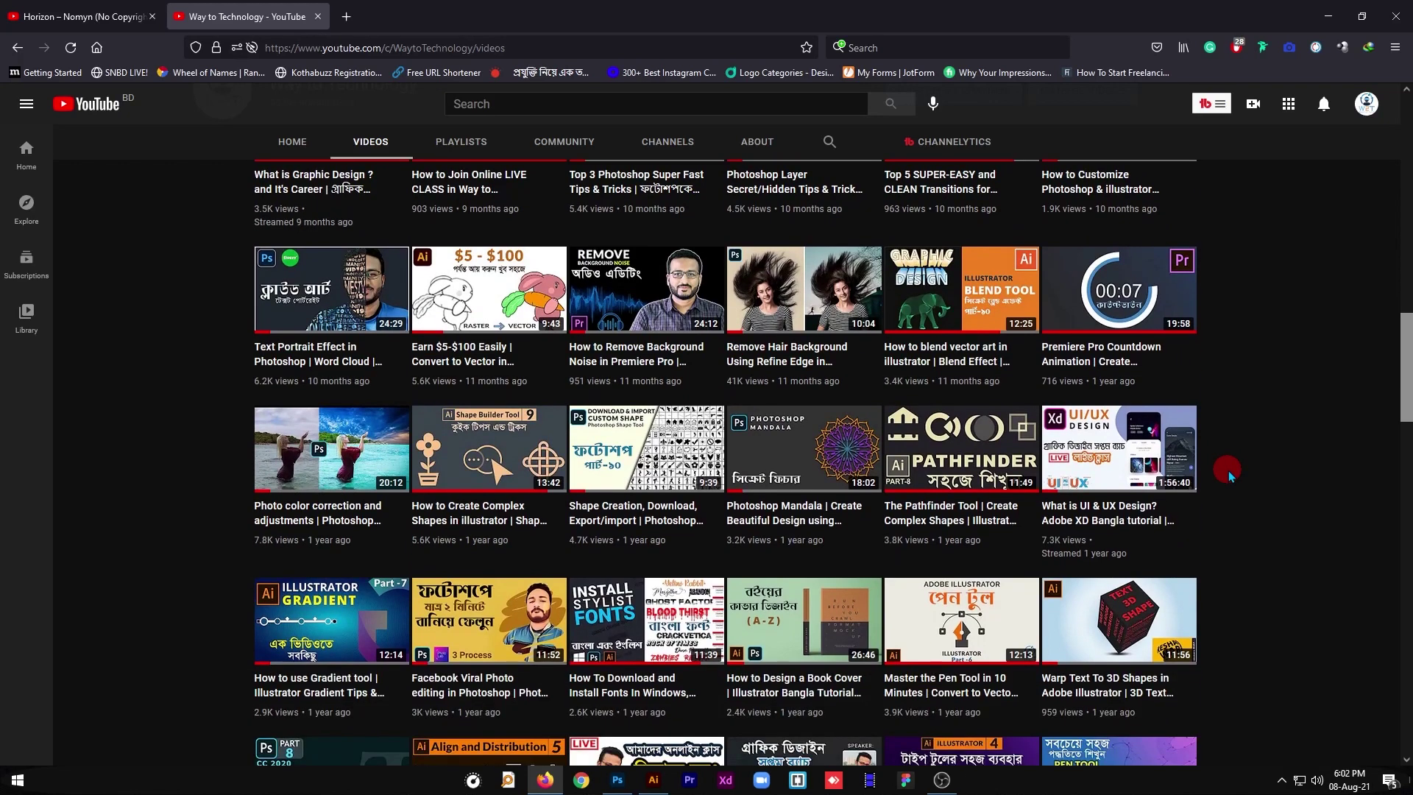
{"action": "scroll", "coordinate": [1229, 470], "scroll_direction": "down", "scroll_amount": 1}
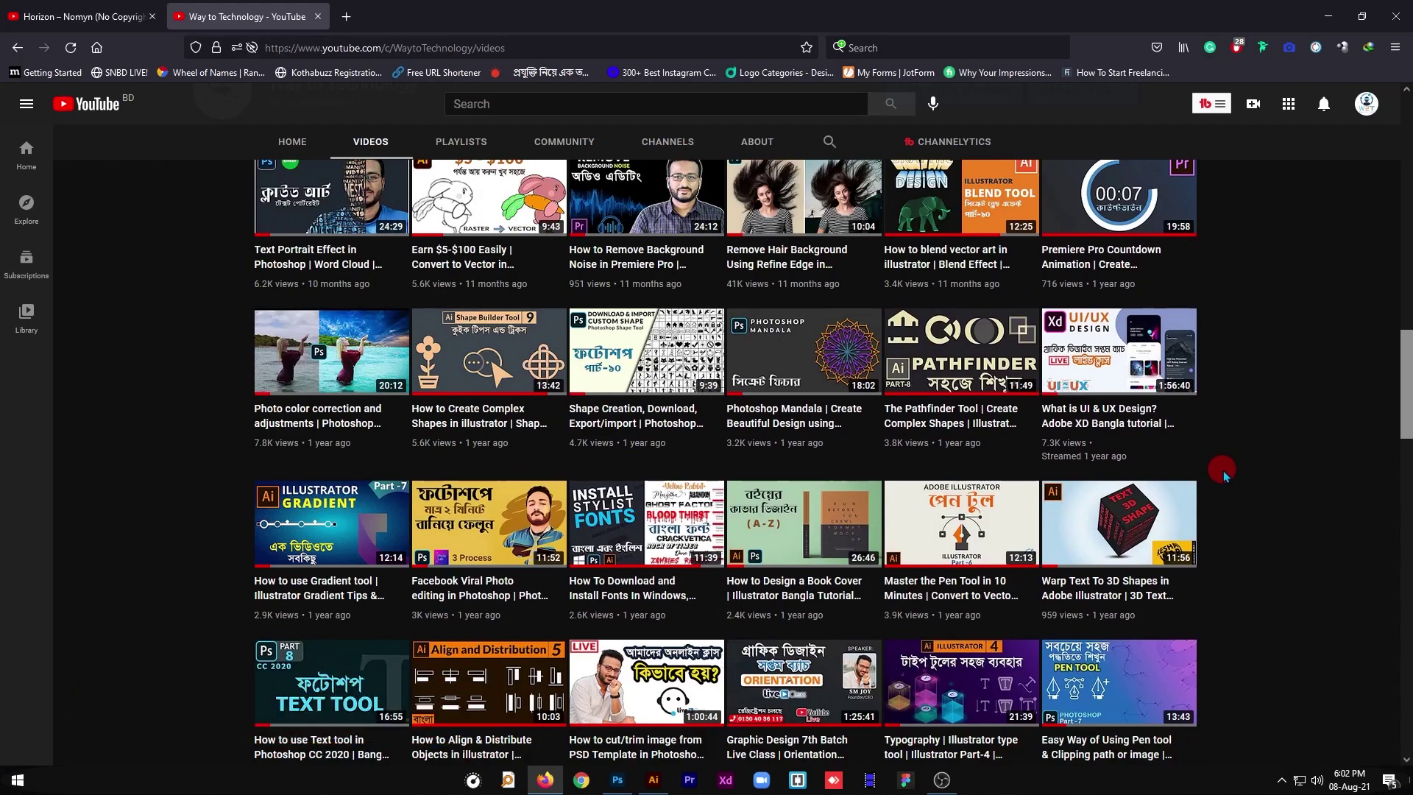
{"action": "scroll", "coordinate": [1224, 475], "scroll_direction": "down", "scroll_amount": 3}
{"action": "scroll", "coordinate": [1224, 475], "scroll_direction": "down", "scroll_amount": 1}
{"action": "scroll", "coordinate": [1222, 478], "scroll_direction": "down", "scroll_amount": 4}
{"action": "scroll", "coordinate": [1218, 485], "scroll_direction": "down", "scroll_amount": 1}
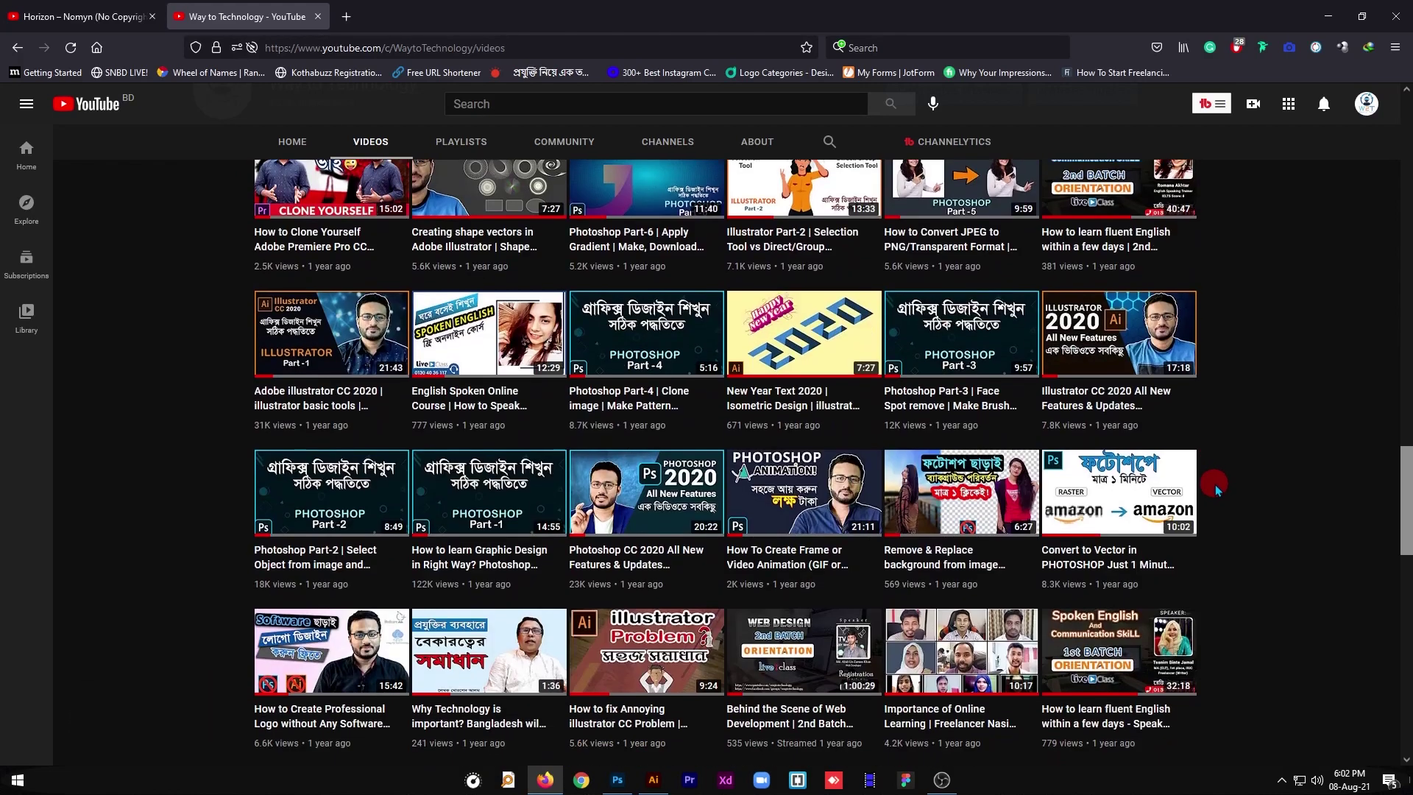
{"action": "scroll", "coordinate": [1239, 485], "scroll_direction": "down", "scroll_amount": 1}
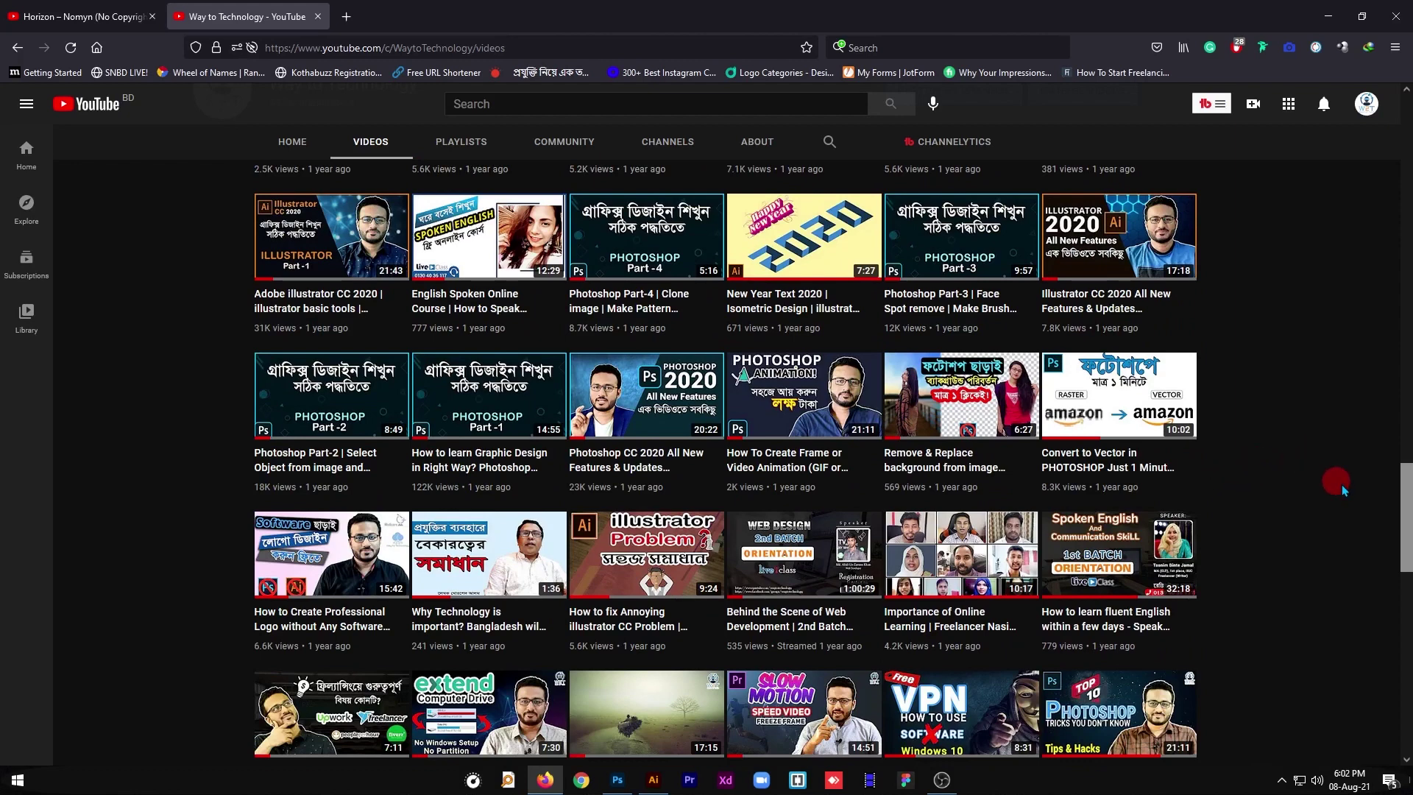
{"action": "left_click_drag", "start_coordinate": [1404, 509], "coordinate": [1400, 622]}
{"action": "mouse_move", "coordinate": [1398, 631]}
{"action": "left_mouse_down"}
{"action": "mouse_move", "coordinate": [1398, 671]}
{"action": "mouse_move", "coordinate": [1405, 219]}
{"action": "left_mouse_up"}
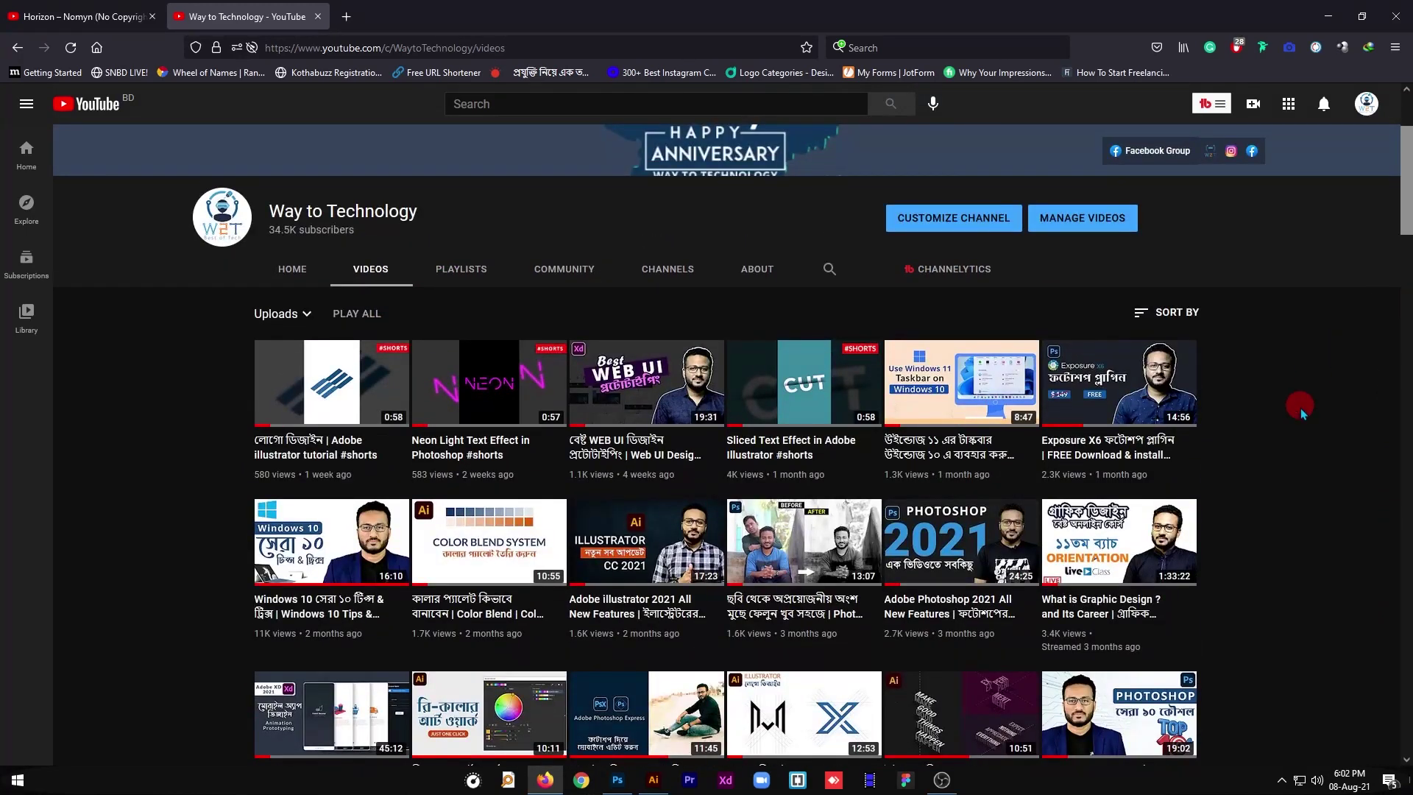